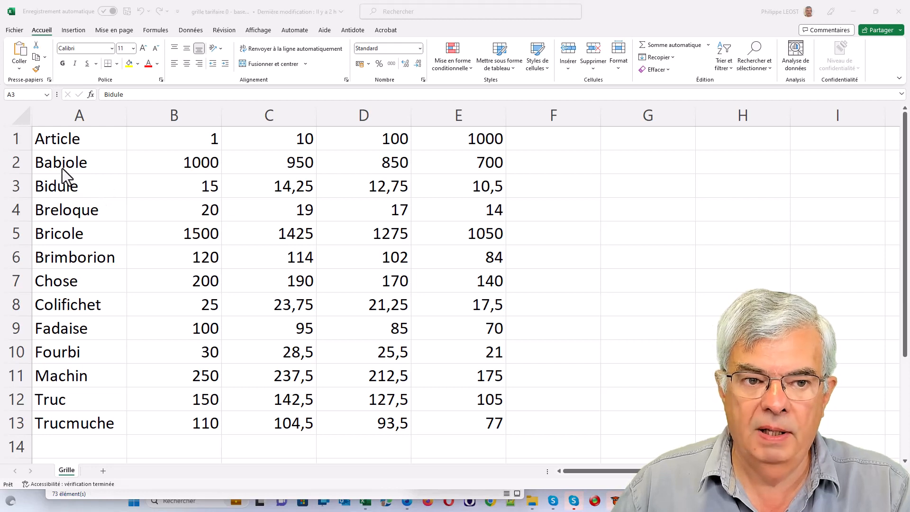
Examine the price grid's article names, the Bricole row and the quantity thresholds in the header row.
click(66, 176)
click(76, 165)
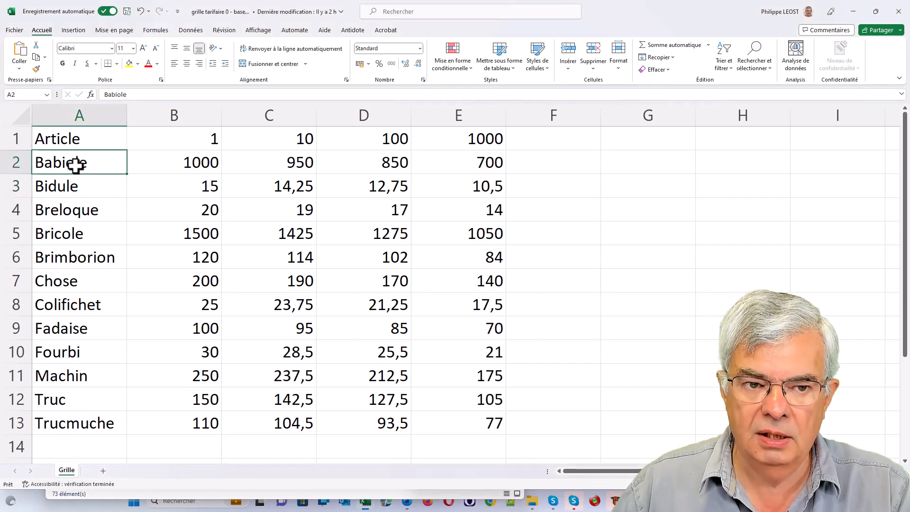
drag(76, 164, 74, 420)
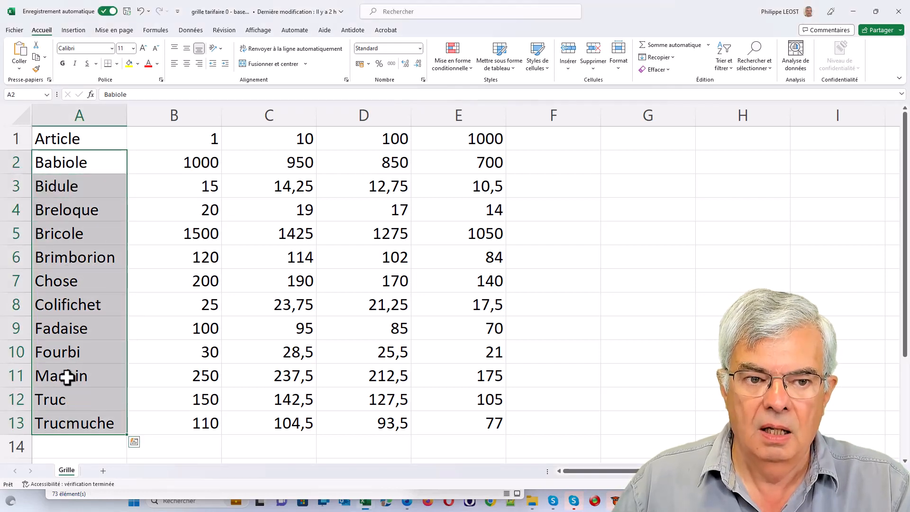
click(19, 235)
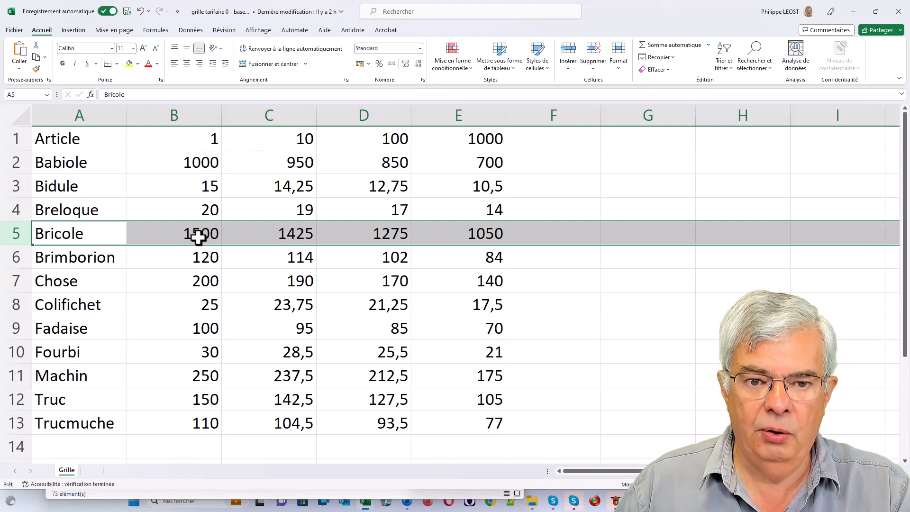
click(280, 286)
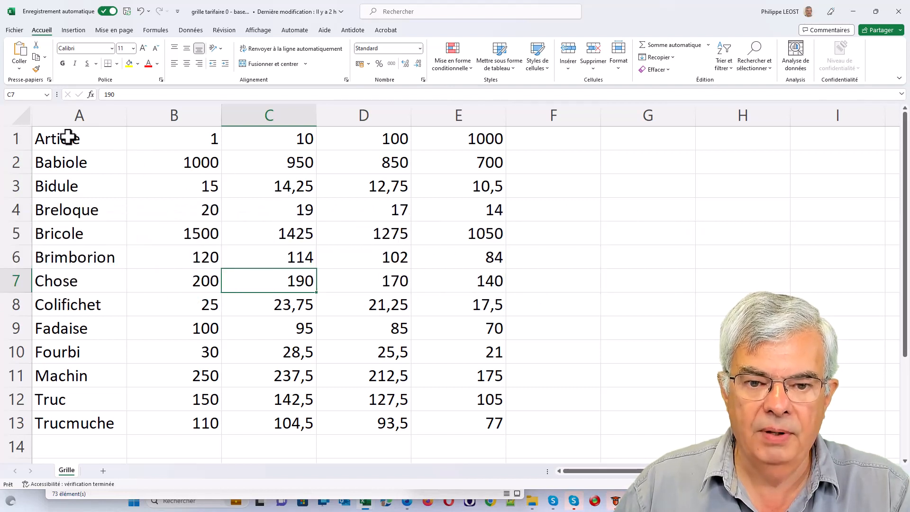
drag(73, 136, 445, 419)
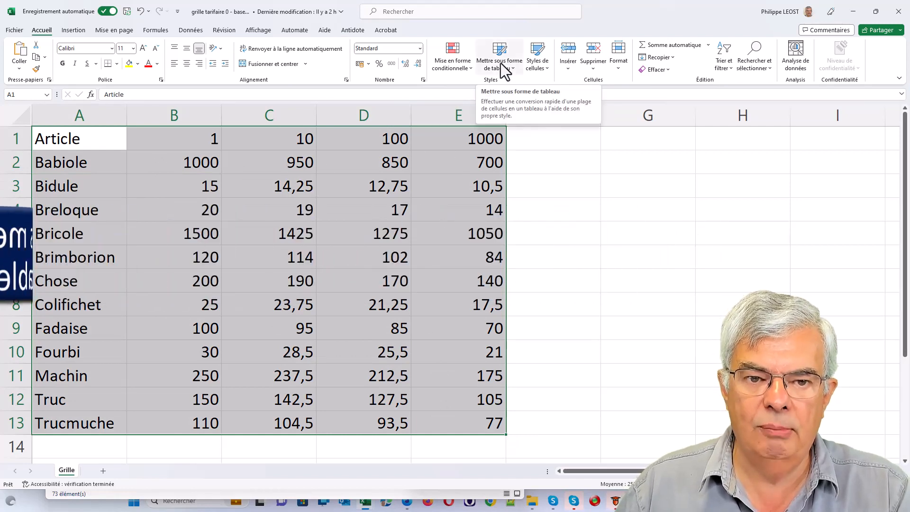
click(215, 137)
click(296, 139)
click(386, 138)
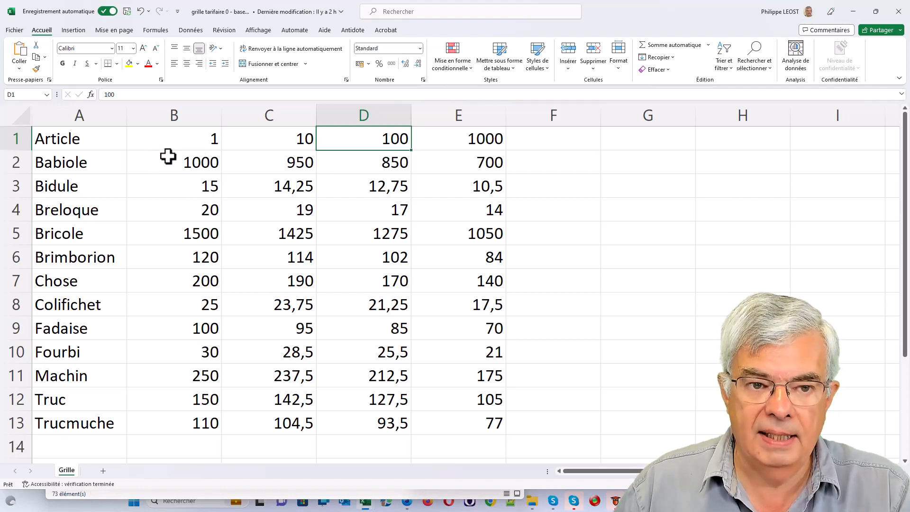
Define the workbook name Grille_tarifaire for the price grid range A2:E13, excluding the header row.
drag(70, 162, 485, 417)
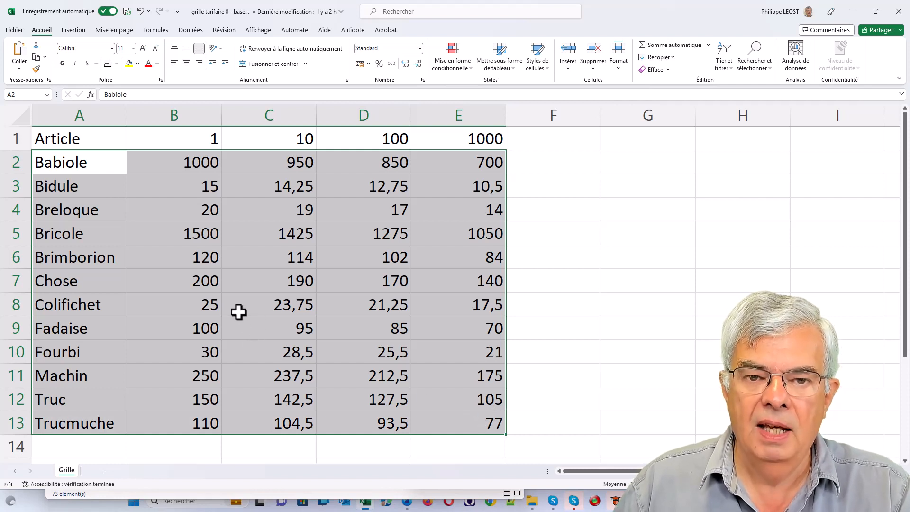
click(154, 32)
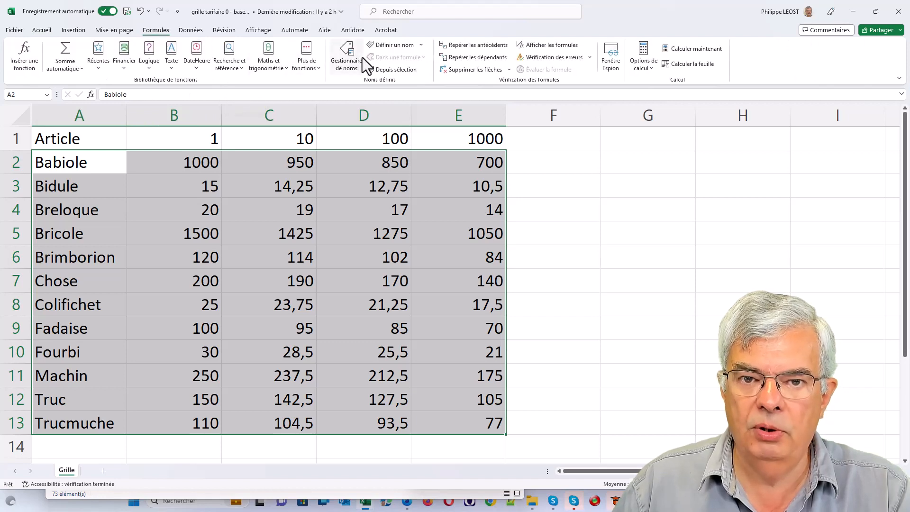
click(396, 45)
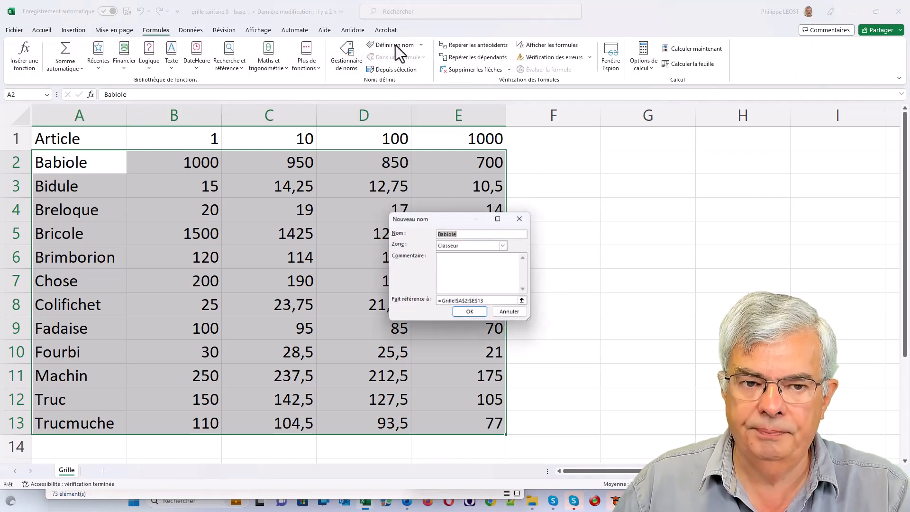
text(Grille_tarifaire)
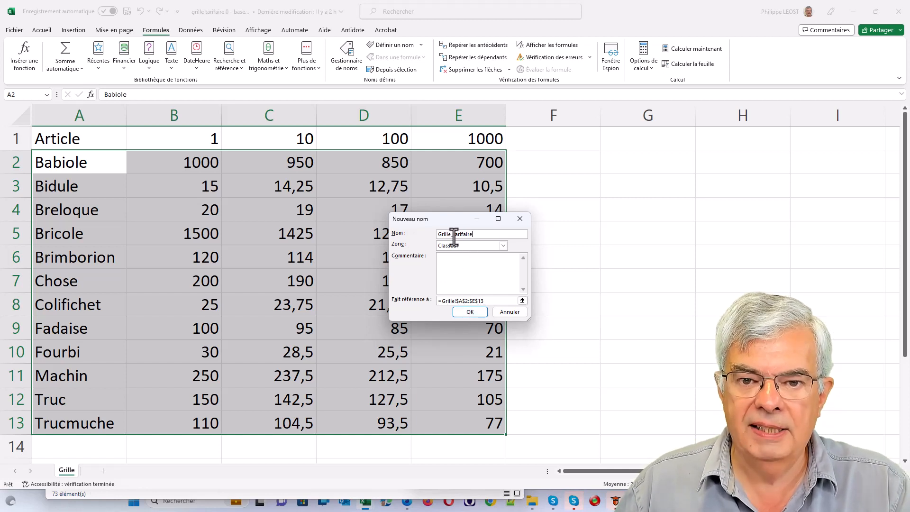
click(470, 312)
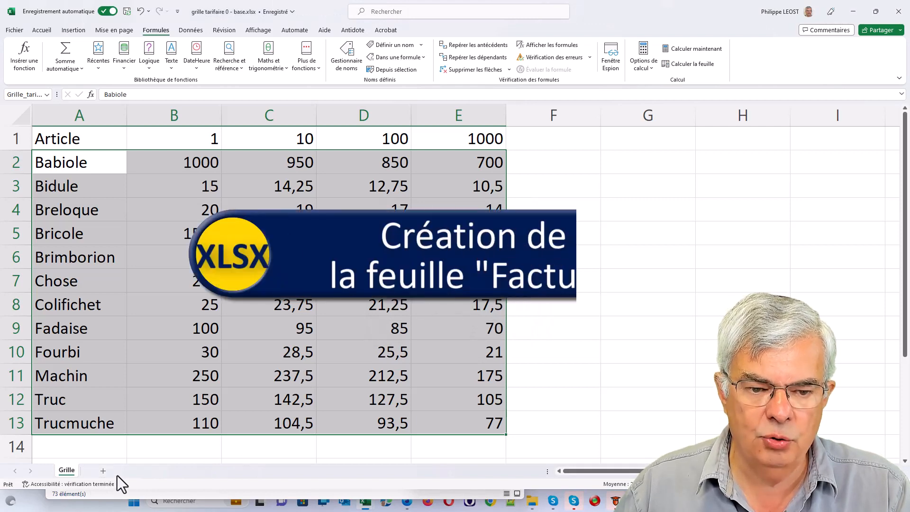
Add a new worksheet named Facture and place it before the Grille sheet.
click(103, 472)
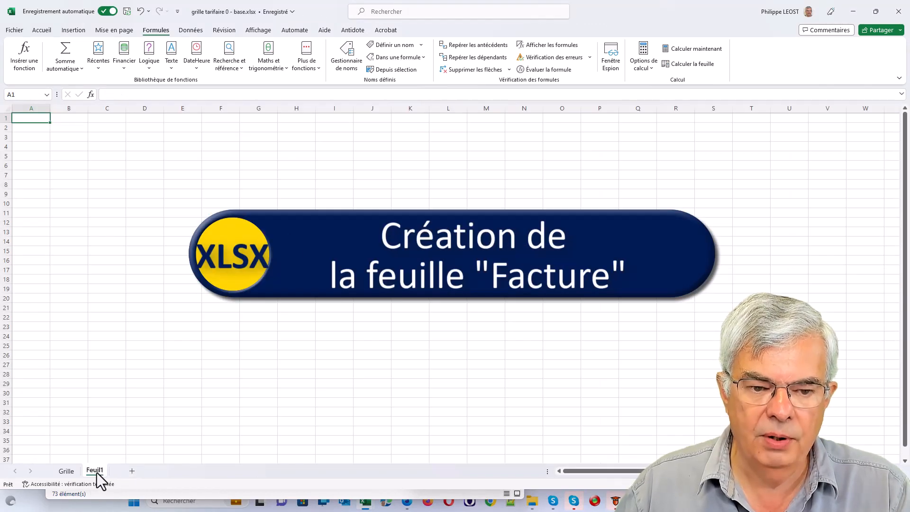
double_click(97, 471)
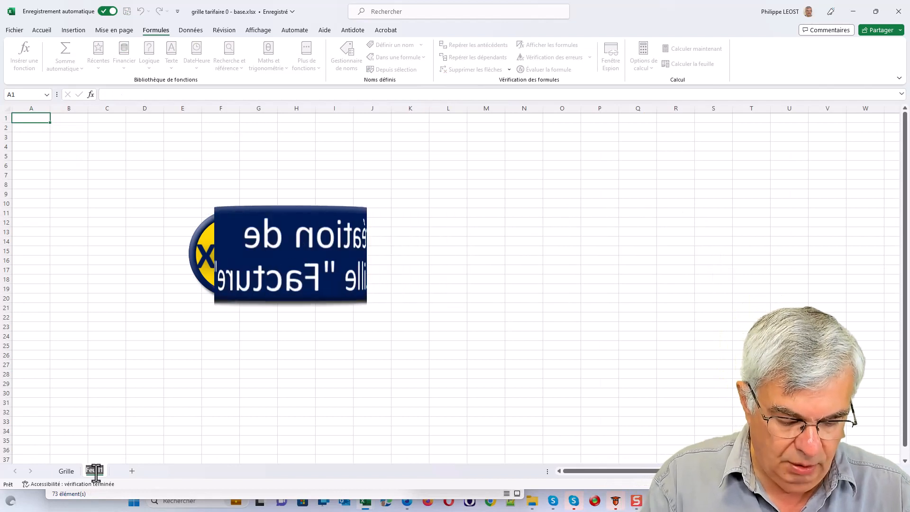
text(Fac)
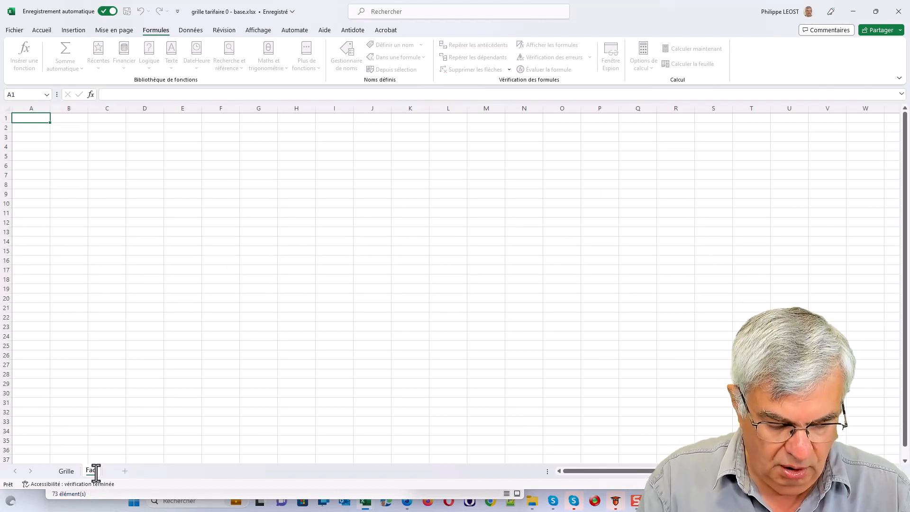
text(ture)
key(Return)
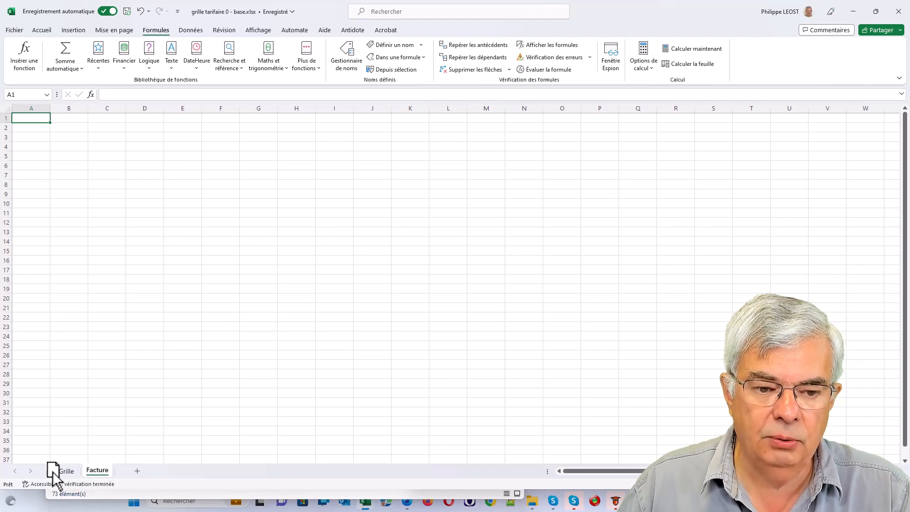
drag(53, 472, 65, 479)
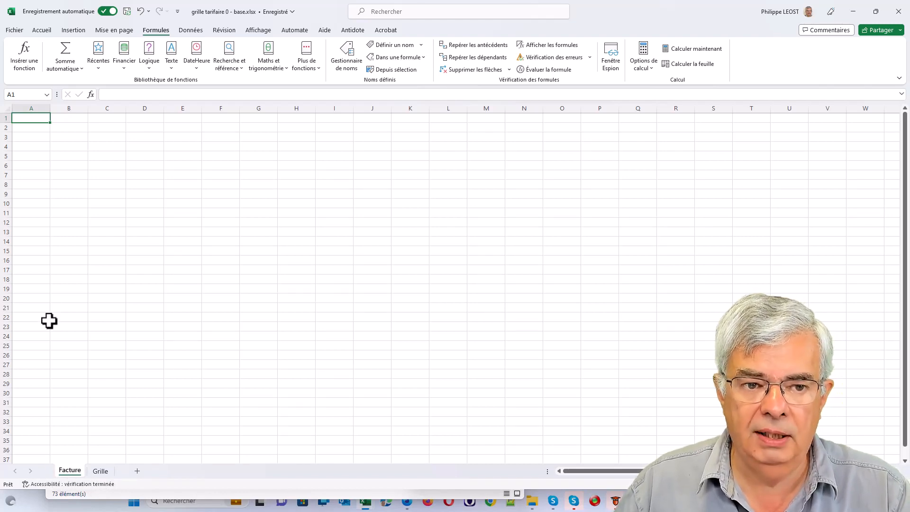
Enter the column headings Article, PU, Qte and Total in cells A1 to D1 of the Facture sheet.
scroll(71, 288, up, 15)
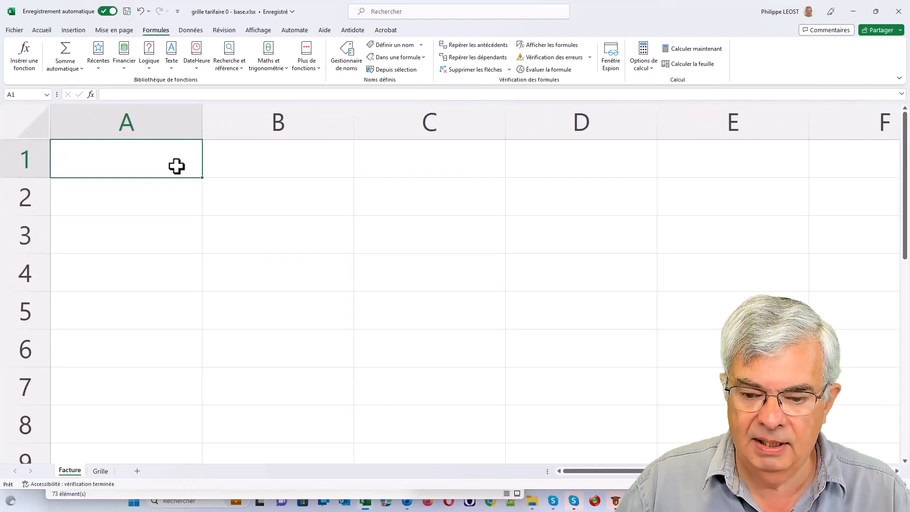
text(Article)
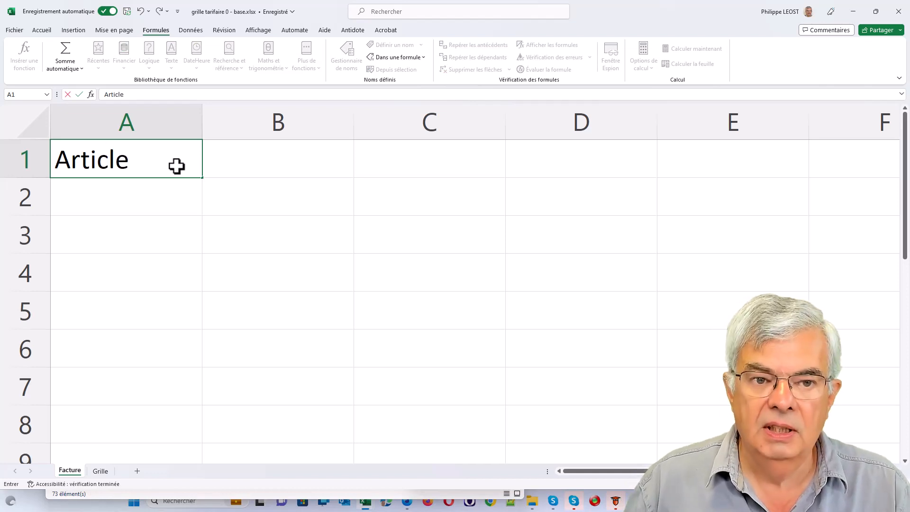
key(Tab)
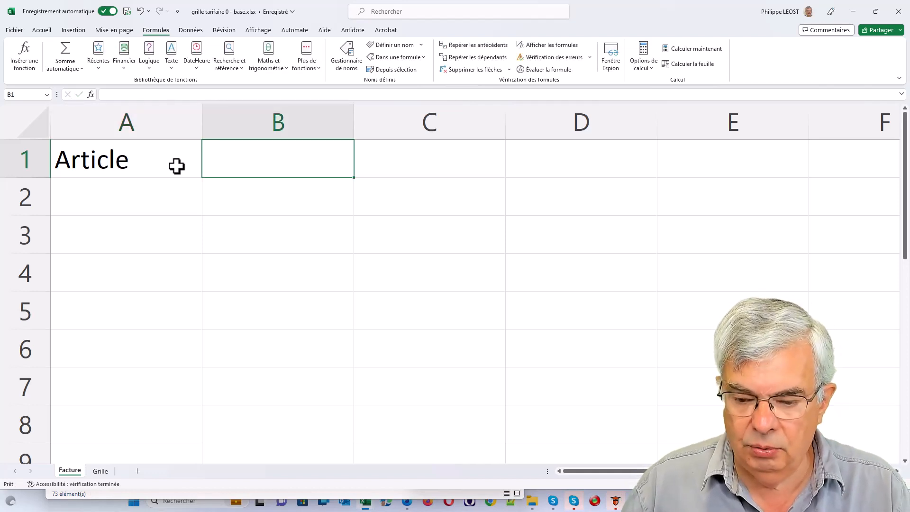
text(PU)
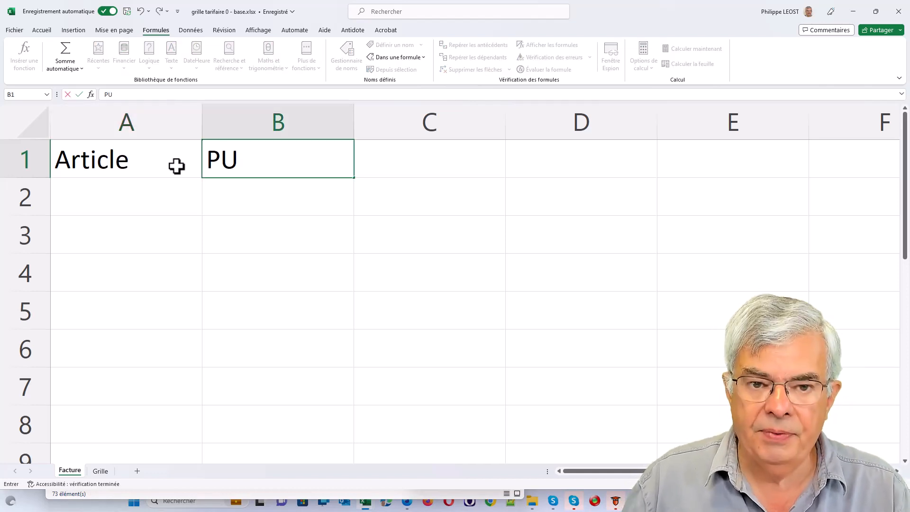
key(Tab)
text(Qy)
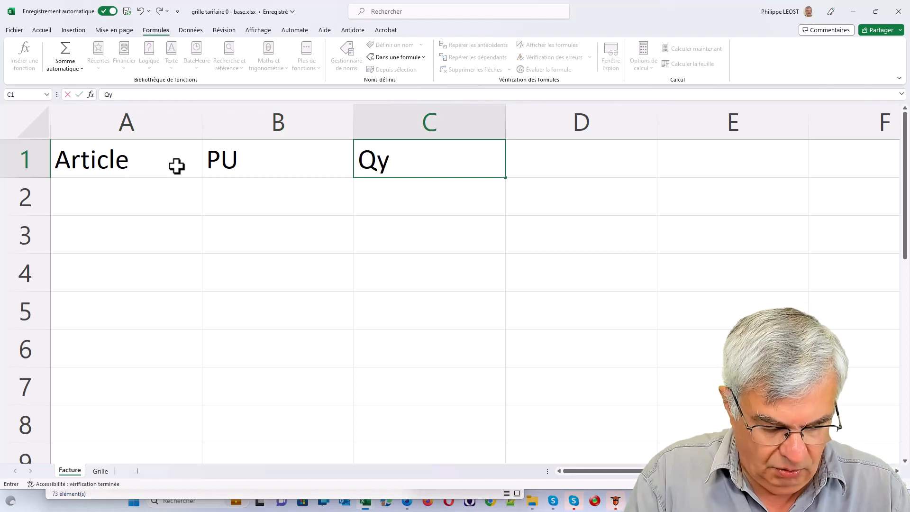
text(te)
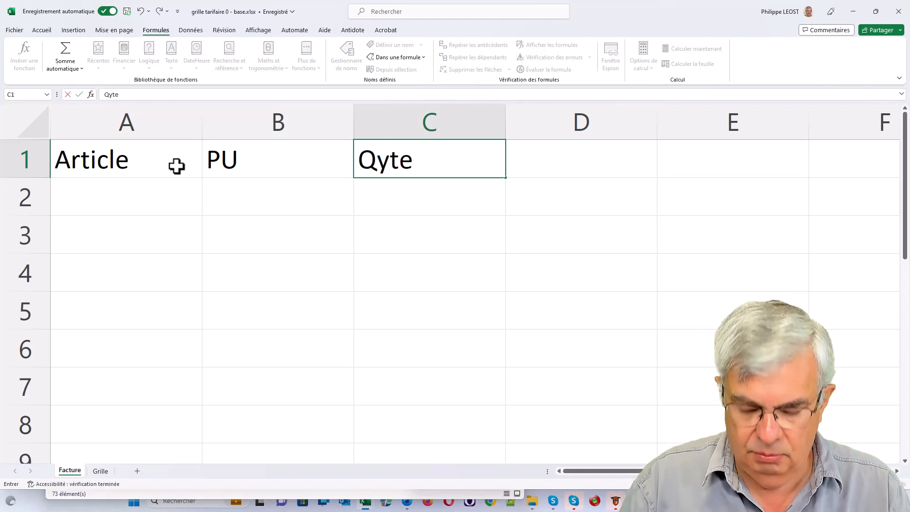
key(BackSpace)
key(BackSpace)
key(BackSpace)
text(te)
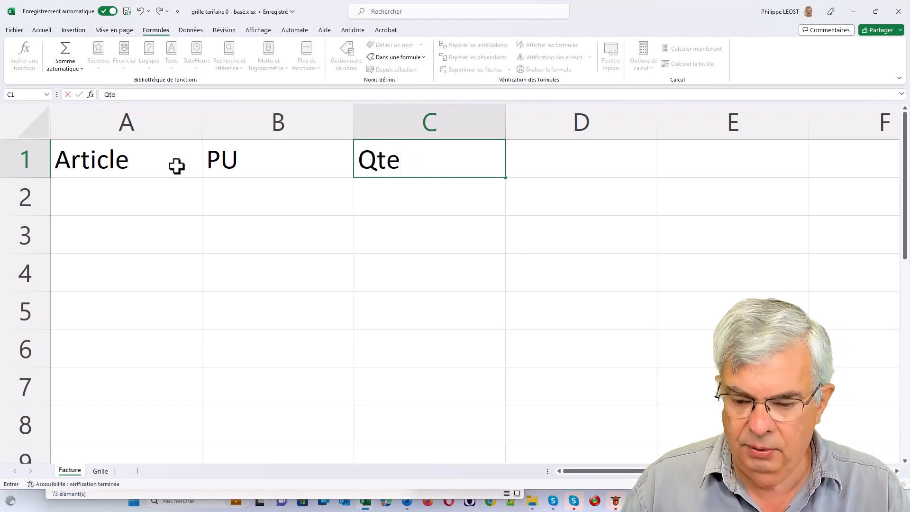
key(Tab)
text(Total)
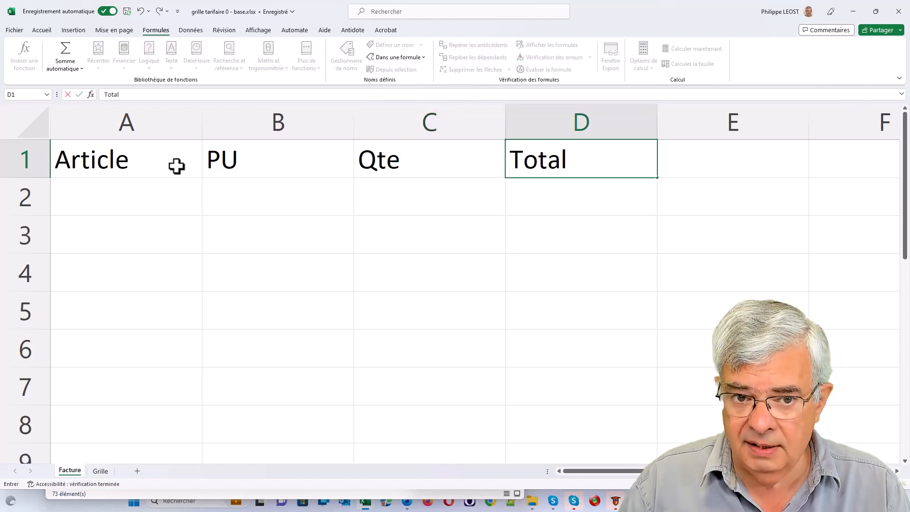
key(Return)
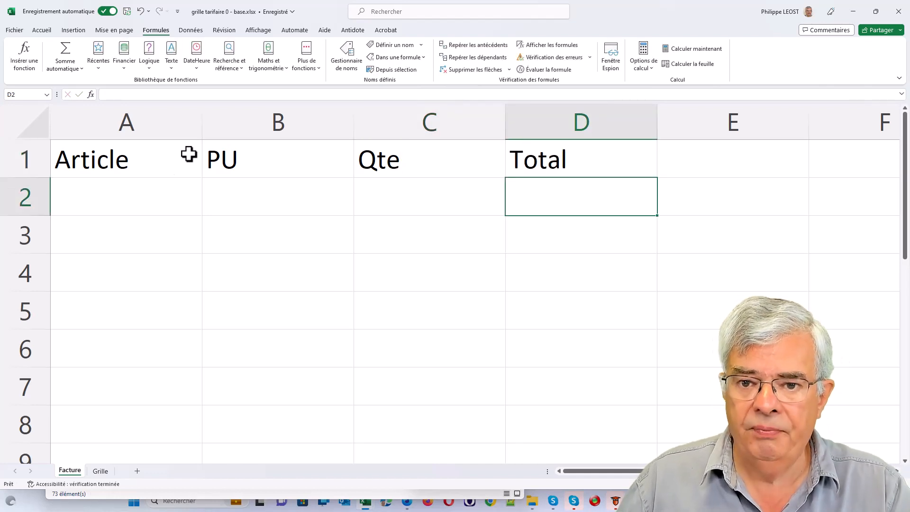
Format the headings in A1:D1 as a table with a blue banded style, specifying that it has headers.
click(145, 202)
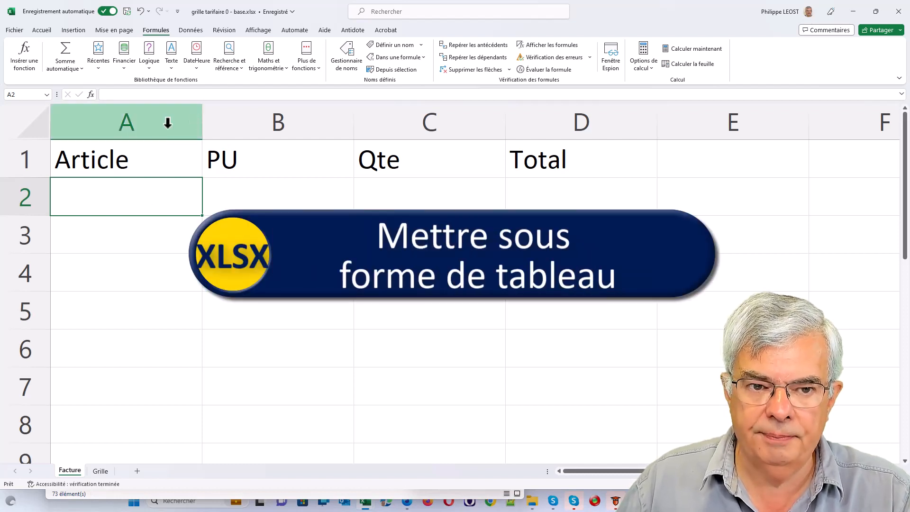
click(171, 158)
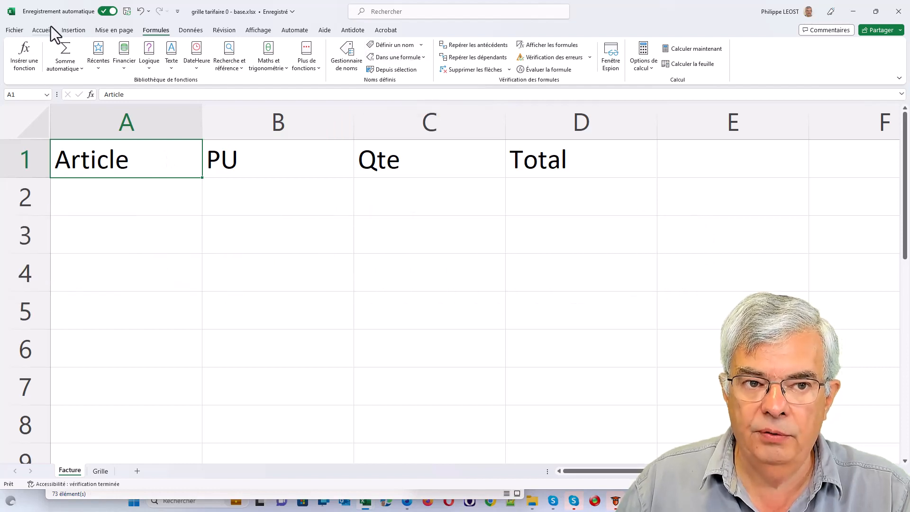
click(50, 29)
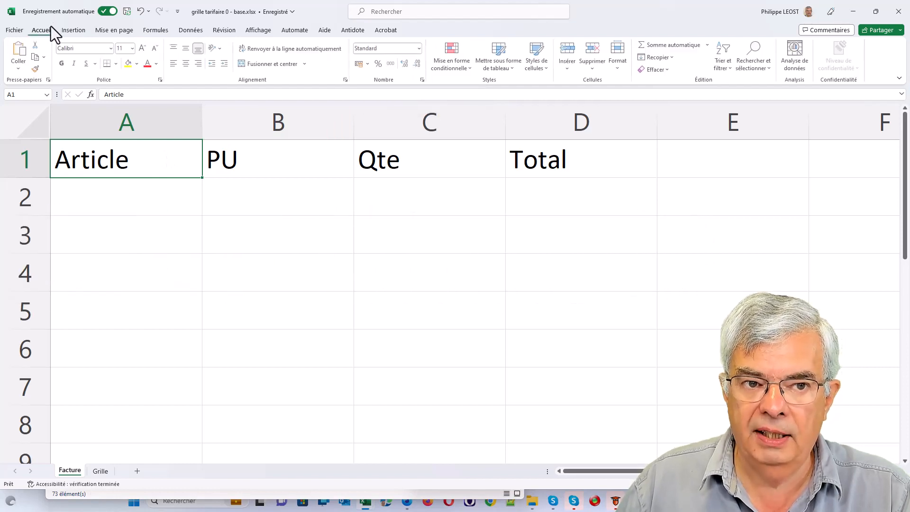
click(499, 60)
click(534, 205)
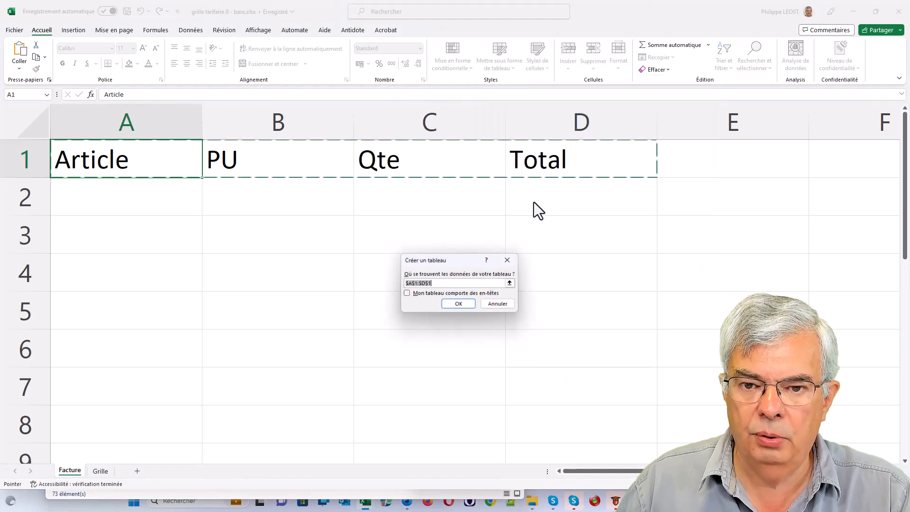
click(413, 293)
click(459, 304)
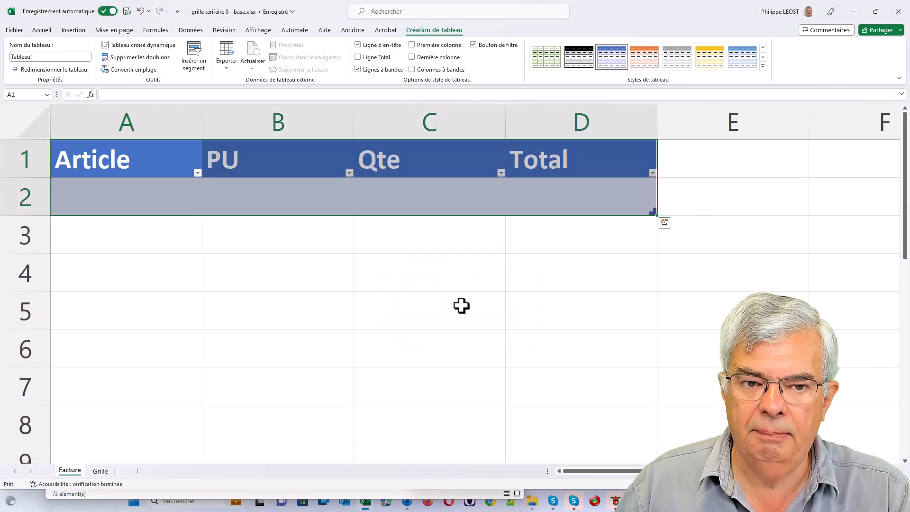
Set up data validation for cell A2 of the Facture sheet, allowing entries from a list (Liste).
click(160, 200)
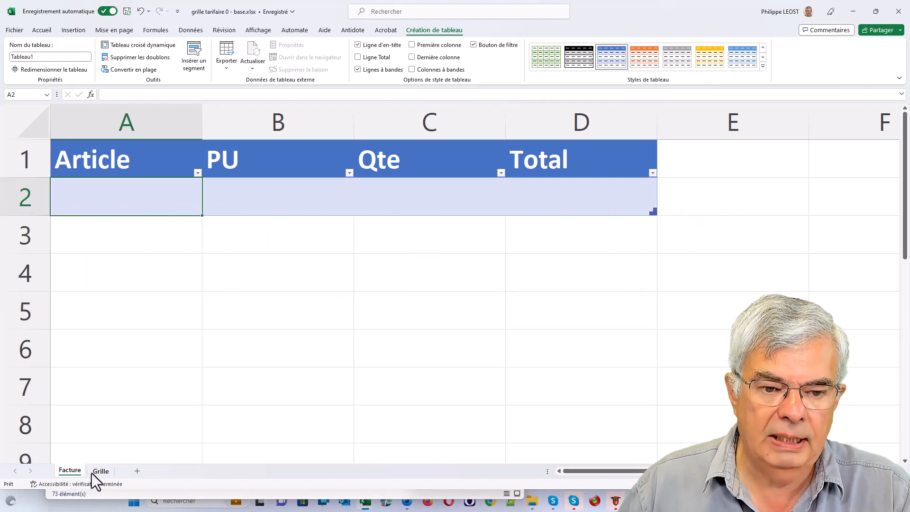
click(95, 472)
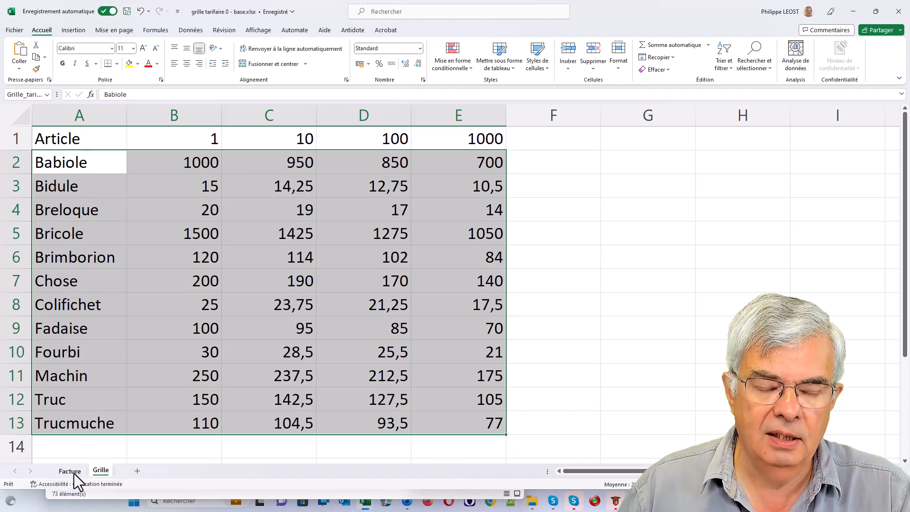
click(72, 472)
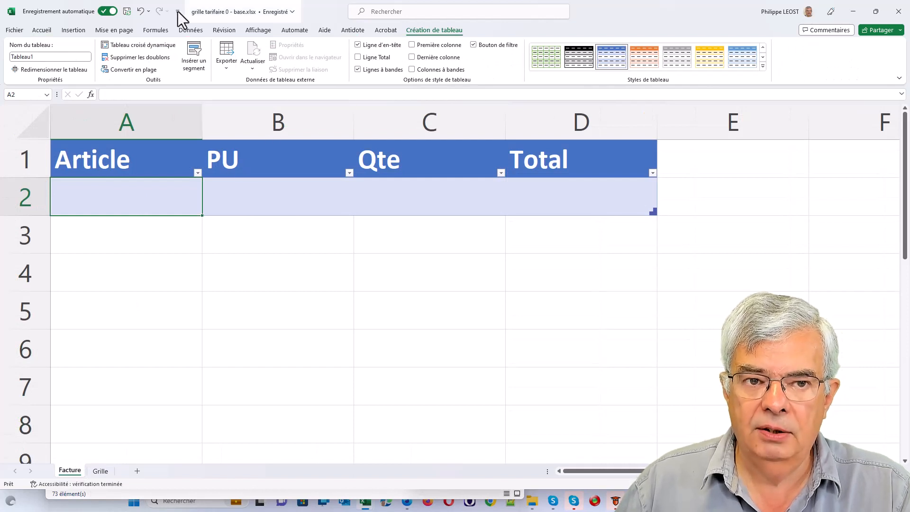
click(198, 30)
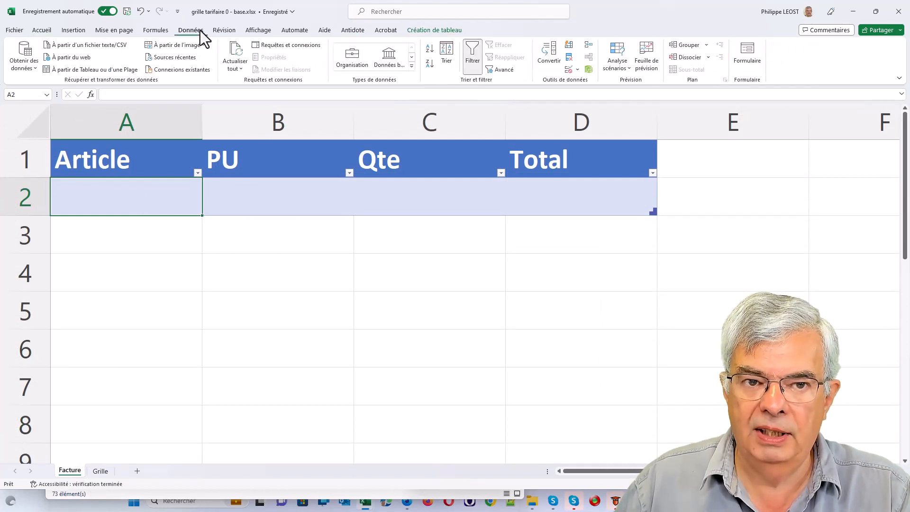
click(572, 69)
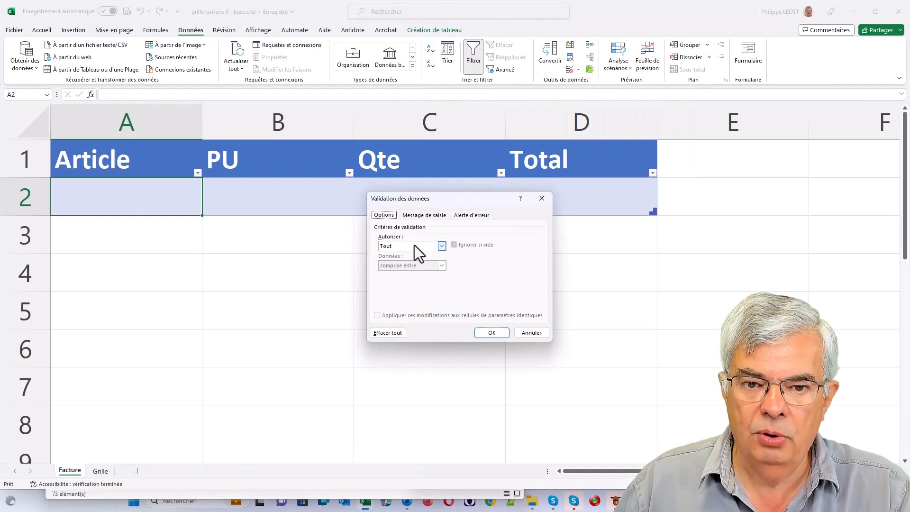
click(441, 246)
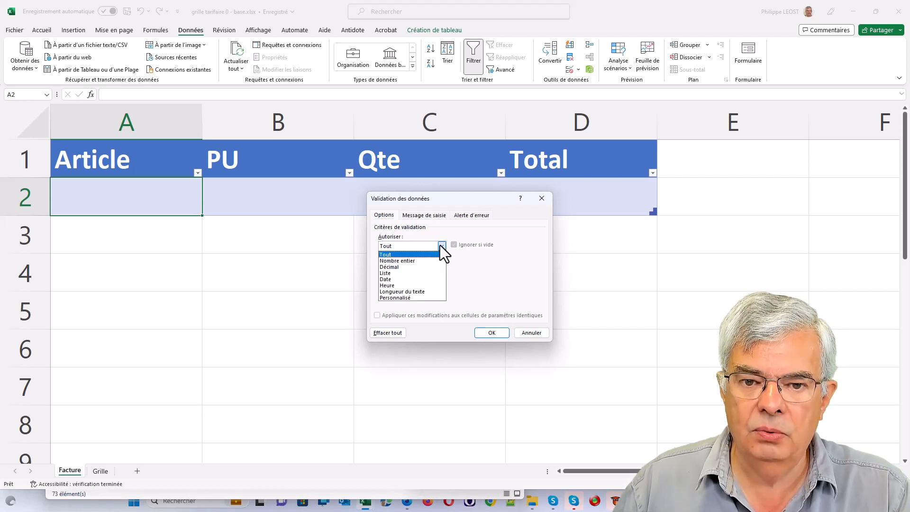
click(387, 274)
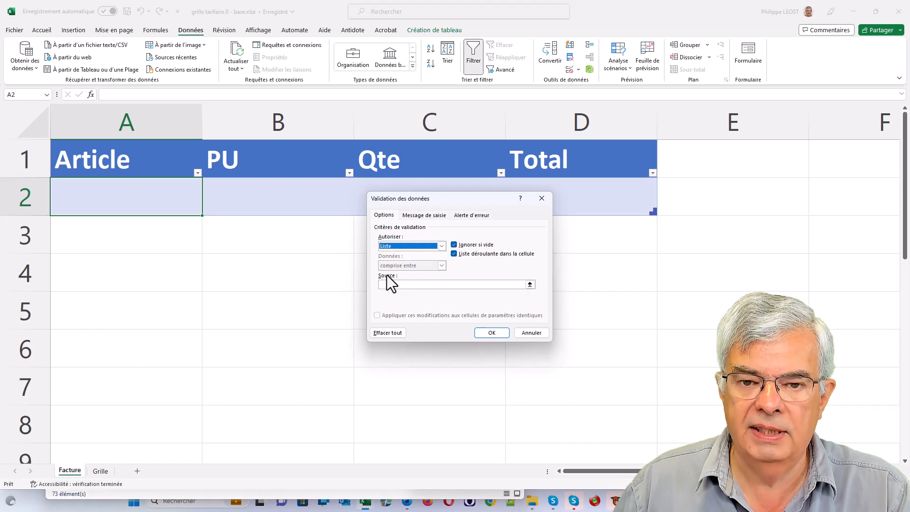
Use the article names in A2:A13 of the Grille sheet as the validation list's source and apply the rule.
click(530, 284)
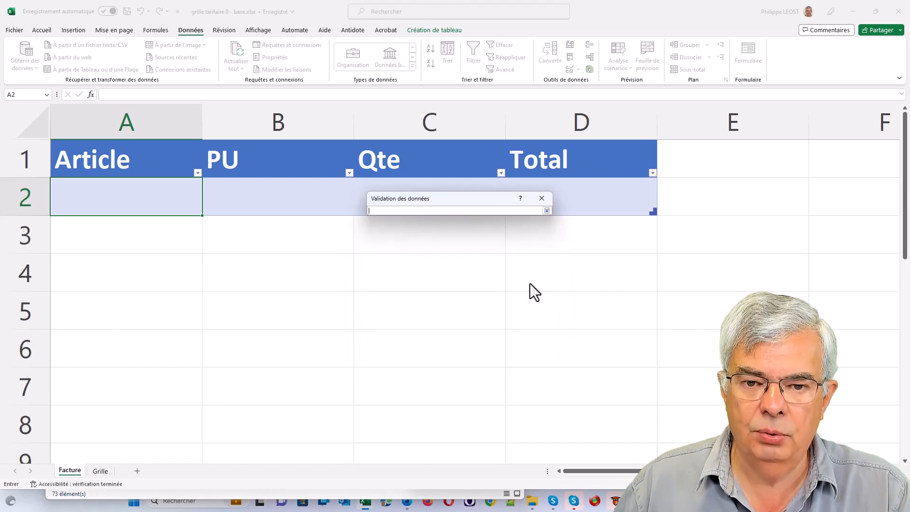
click(100, 471)
drag(81, 169, 80, 433)
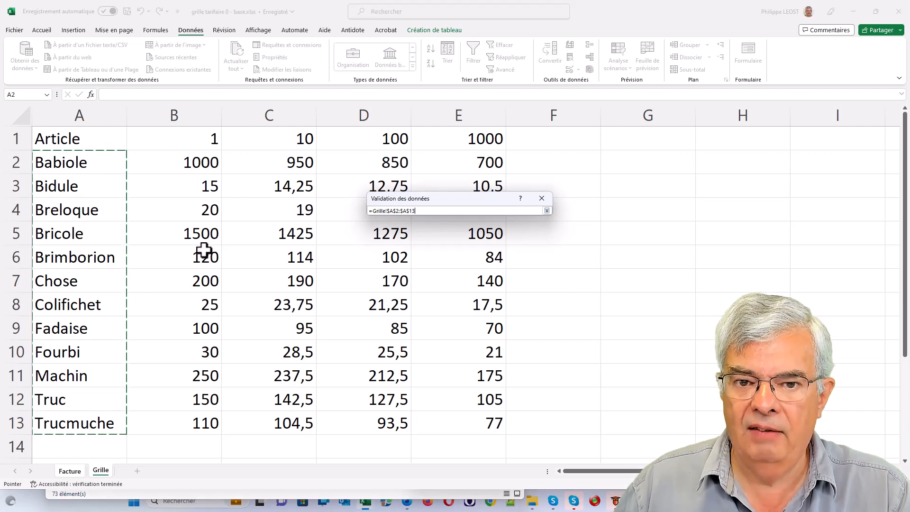
click(547, 210)
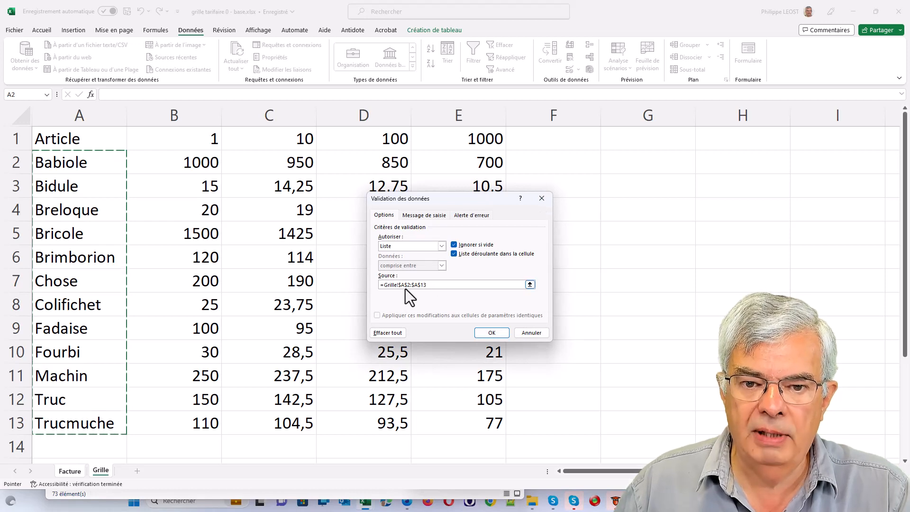
click(430, 285)
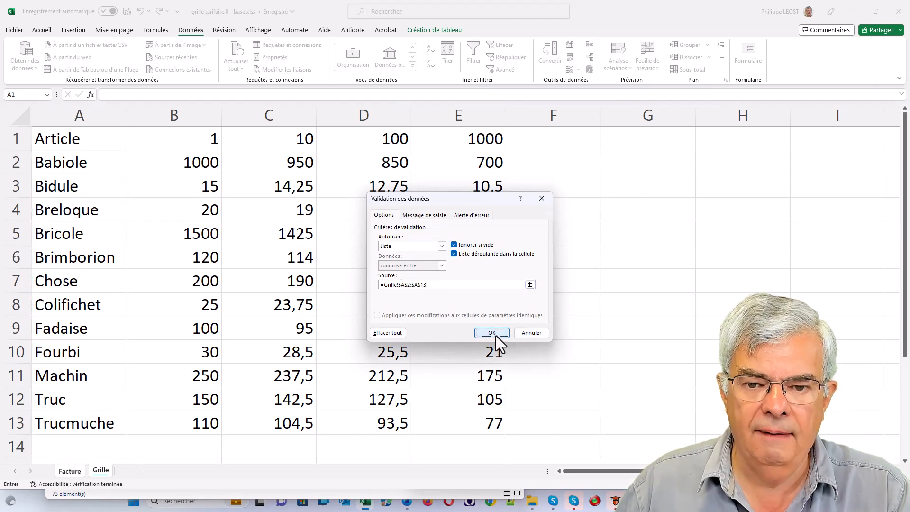
click(496, 336)
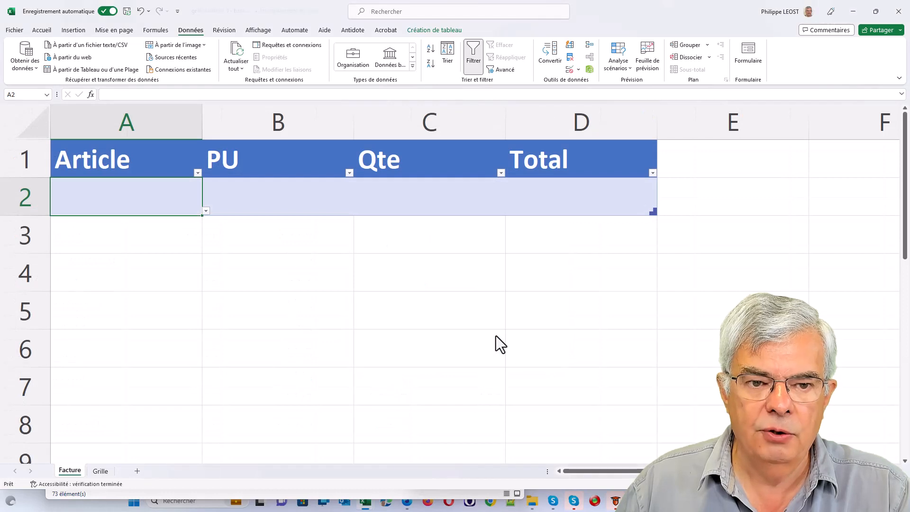
Choose Bricole from the validated article list in cell A2.
click(217, 257)
click(150, 188)
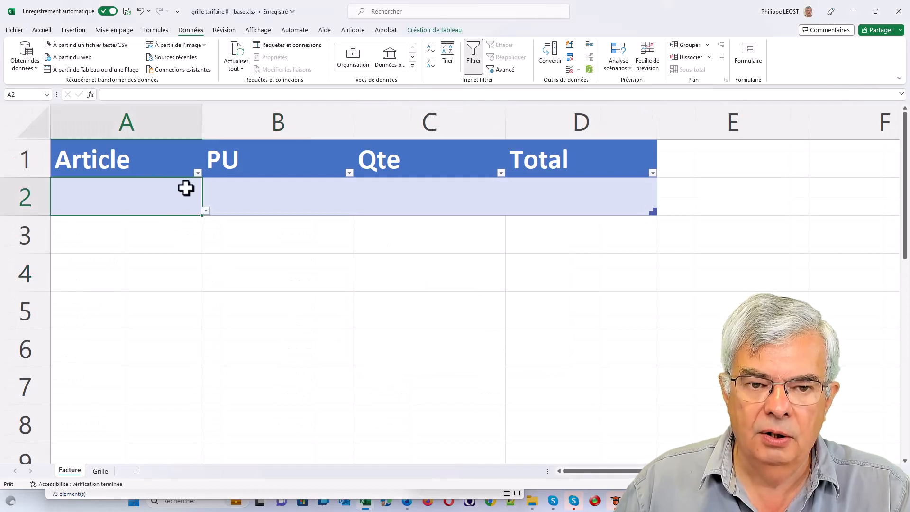
click(204, 212)
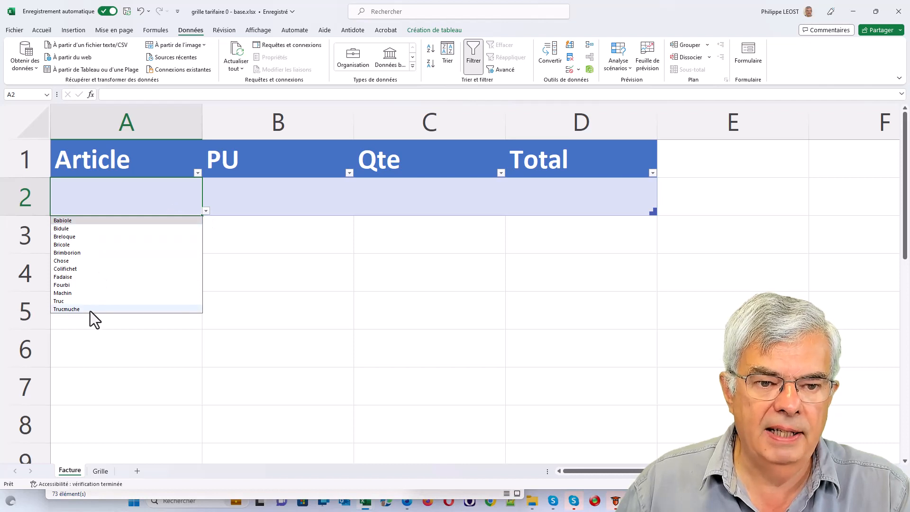
click(78, 244)
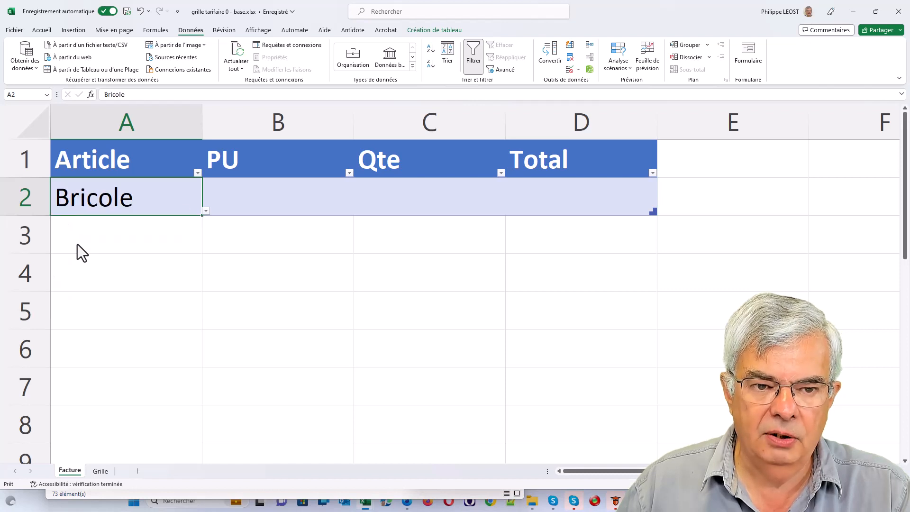
Rename the invoice table Tableau1 as Facture in the name manager.
click(283, 190)
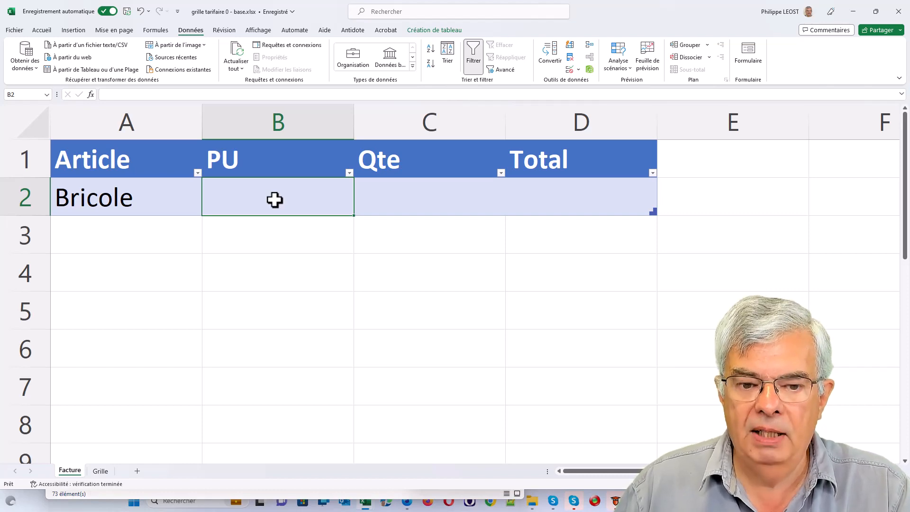
click(98, 471)
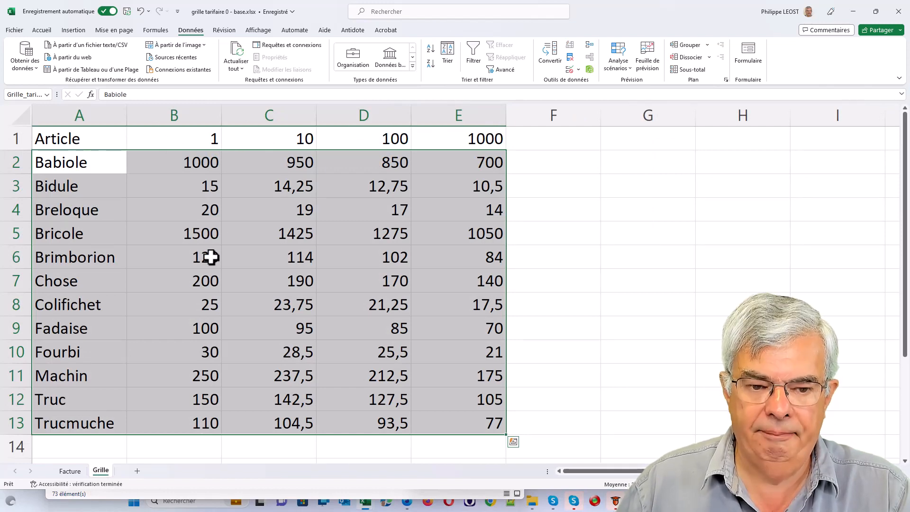
click(69, 470)
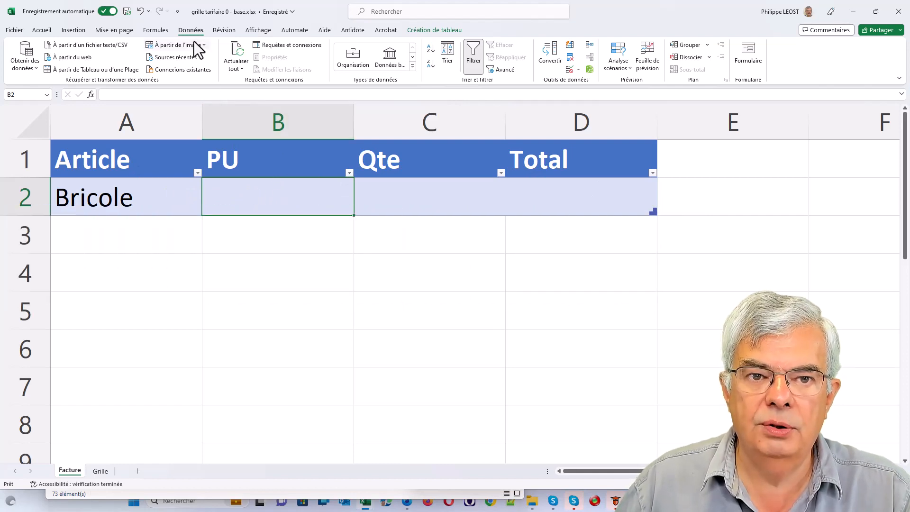
click(154, 31)
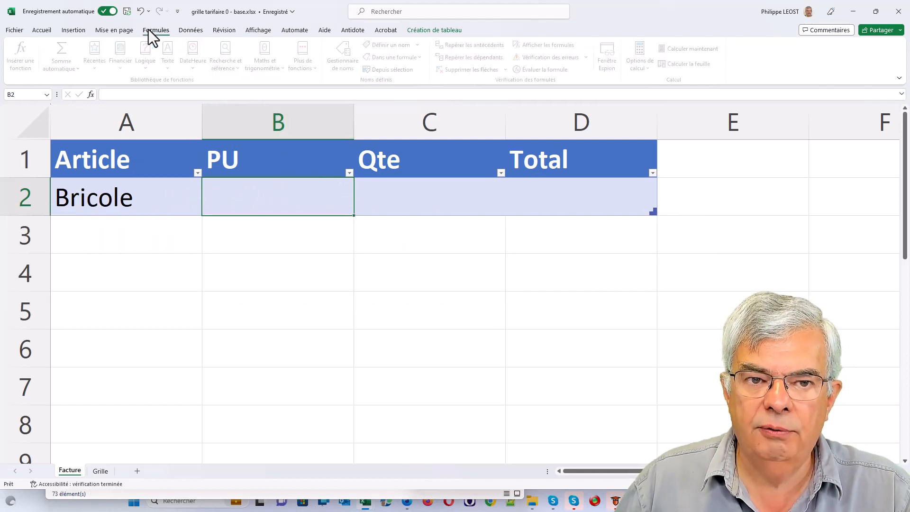
click(355, 60)
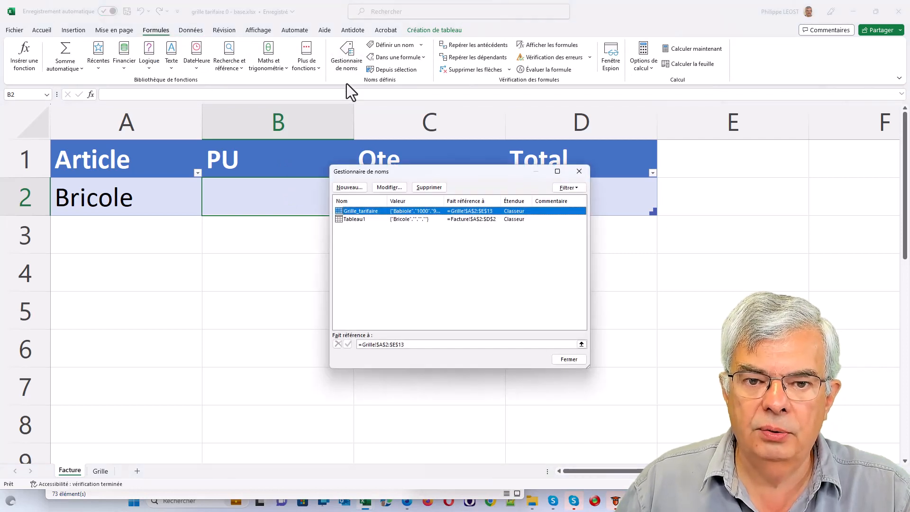
double_click(366, 222)
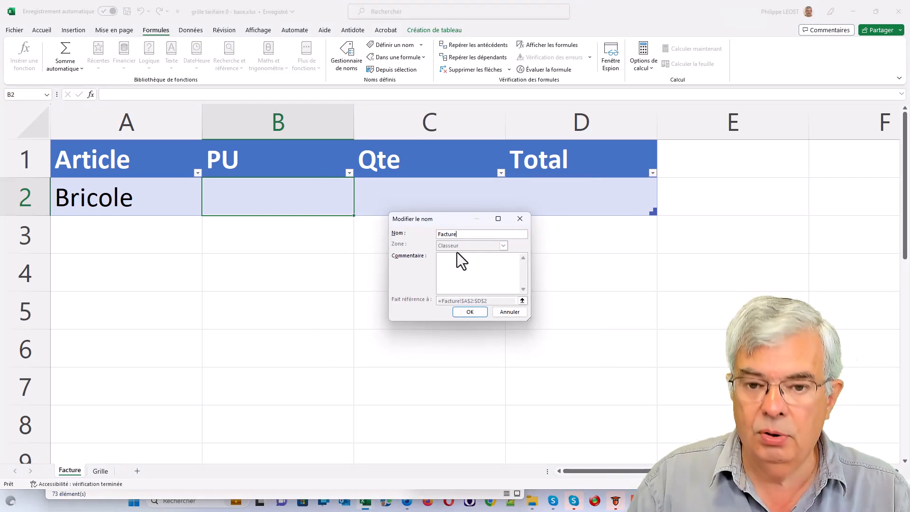
text(Facture)
key(Return)
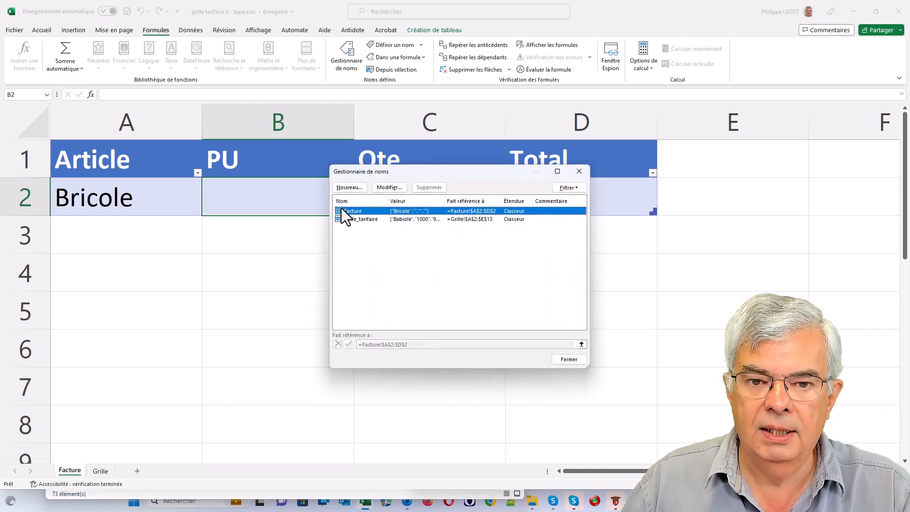
click(569, 359)
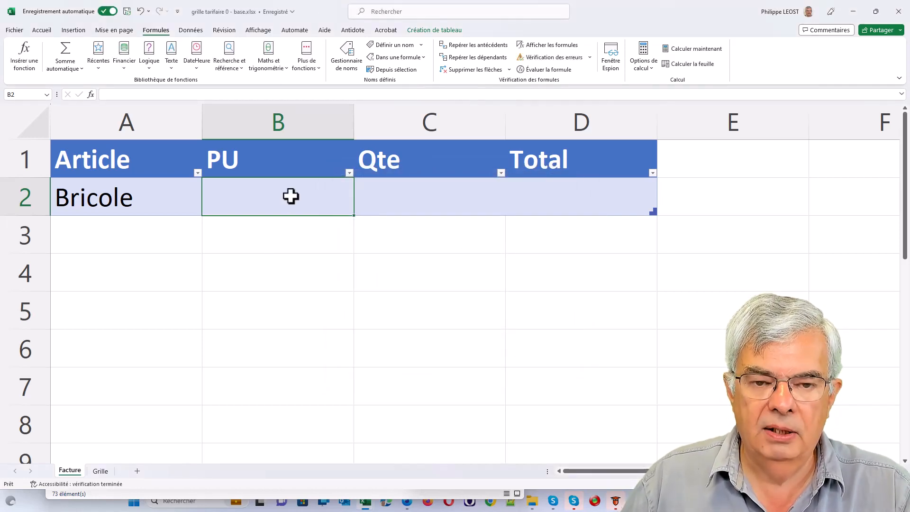
Examine the RECHERCHE function's description in the full list of functions without inserting it.
click(90, 94)
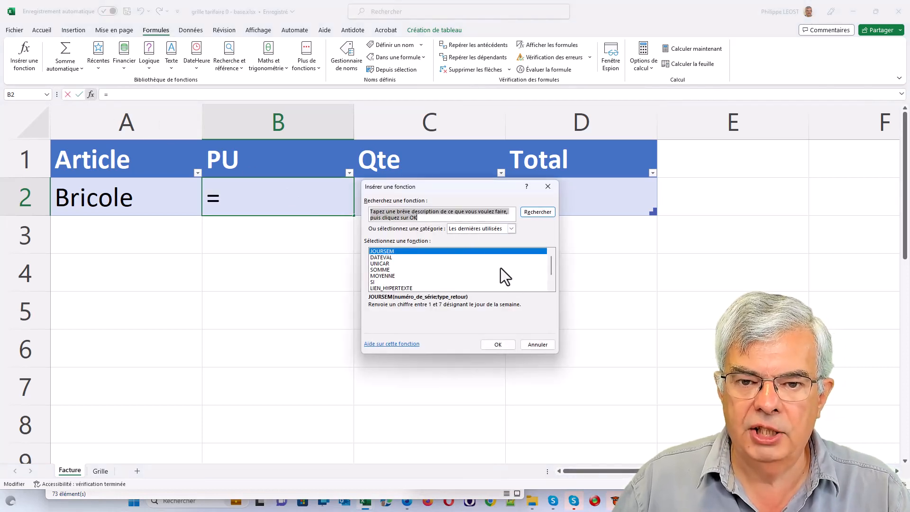
click(504, 228)
click(476, 244)
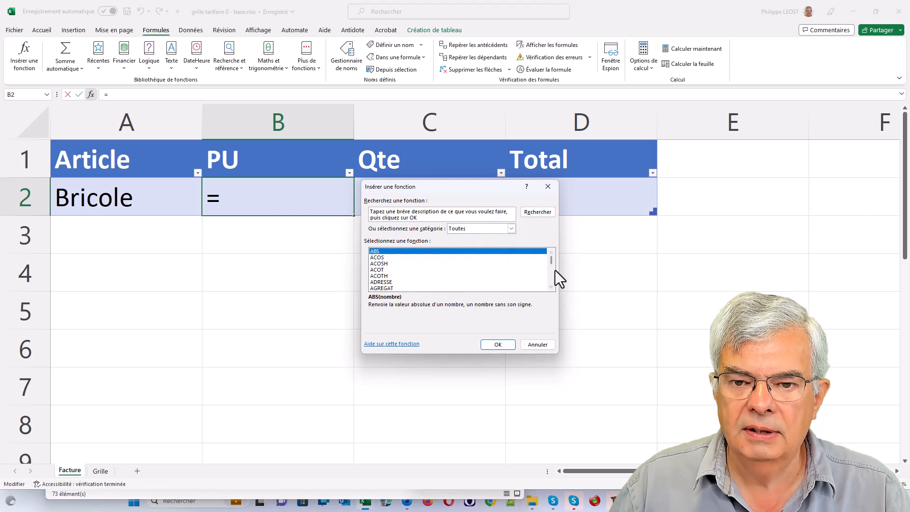
drag(551, 260, 552, 271)
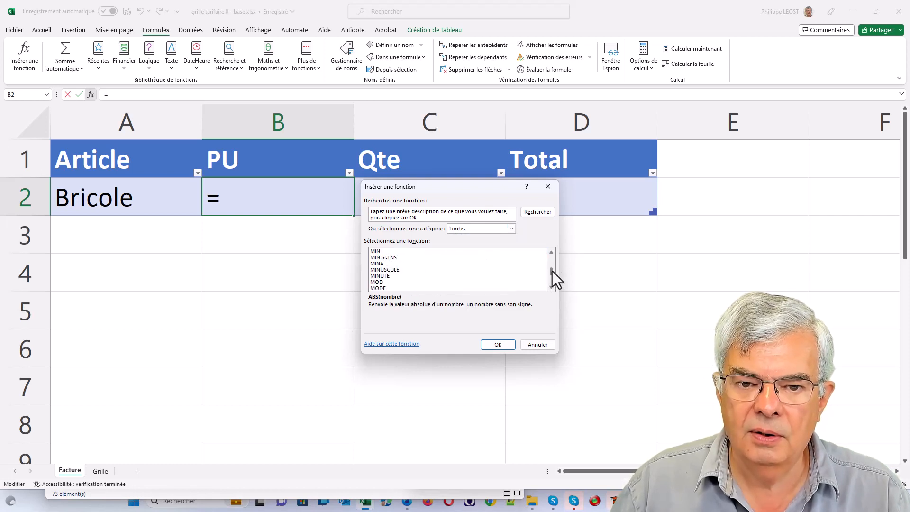
scroll(552, 283, down, 20)
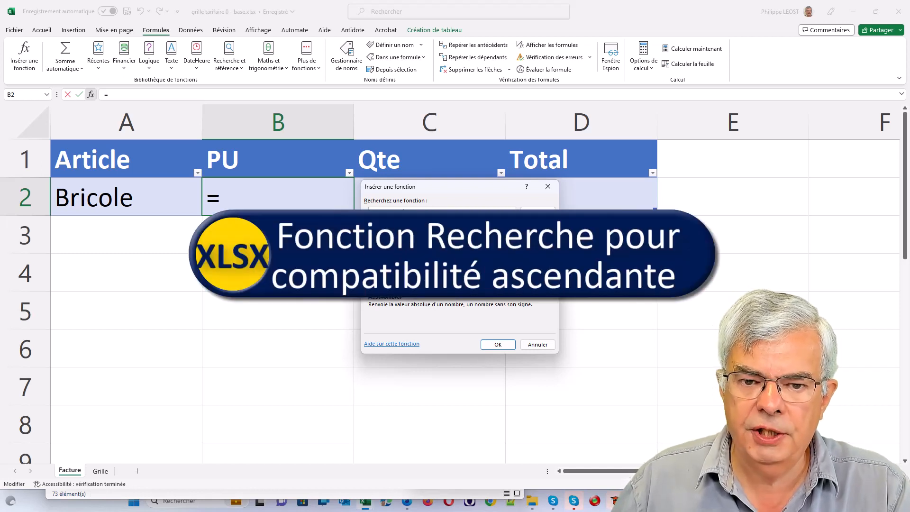
click(387, 259)
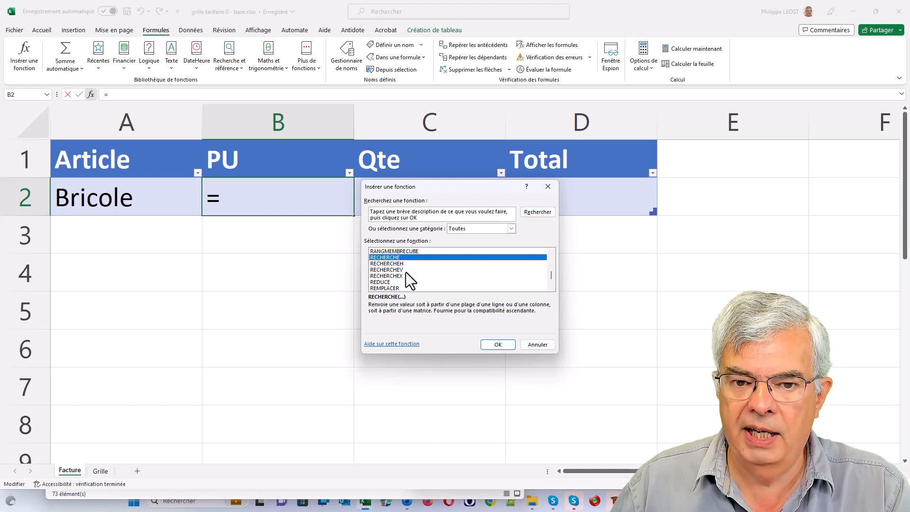
click(538, 346)
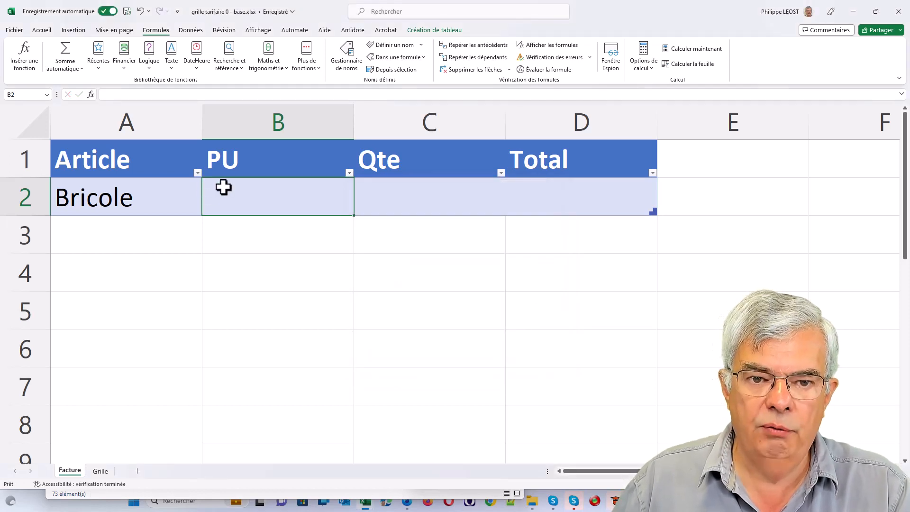
text(=reche)
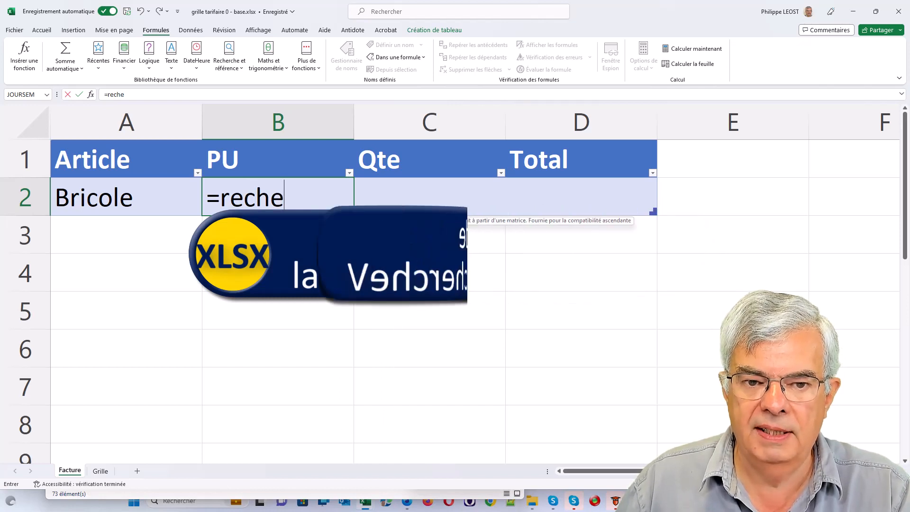
click(260, 237)
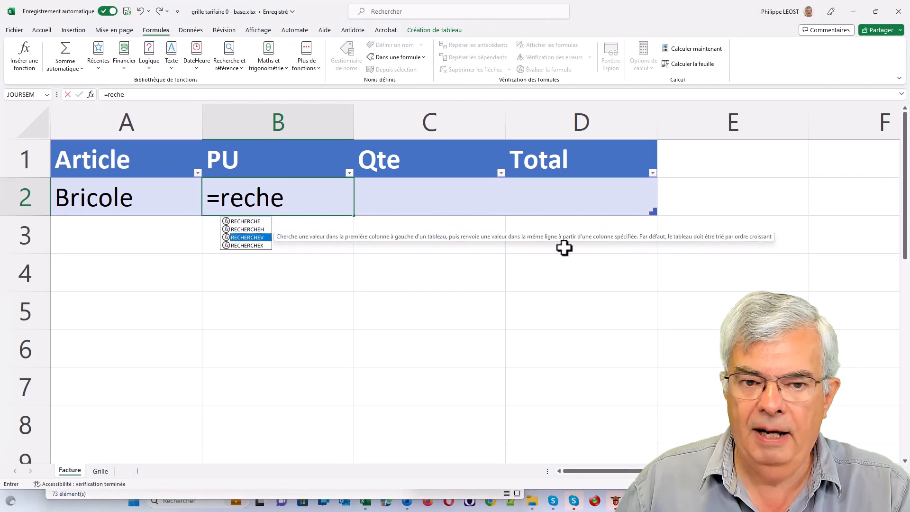
double_click(252, 237)
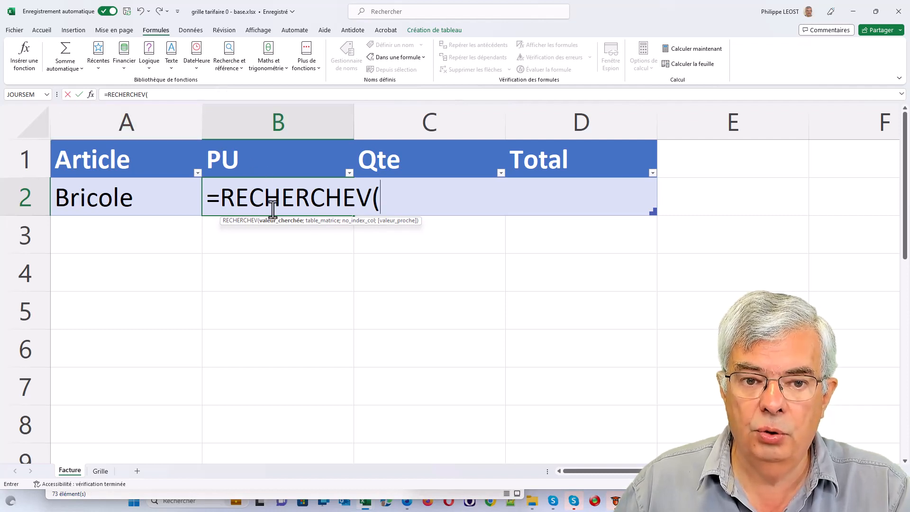
click(106, 197)
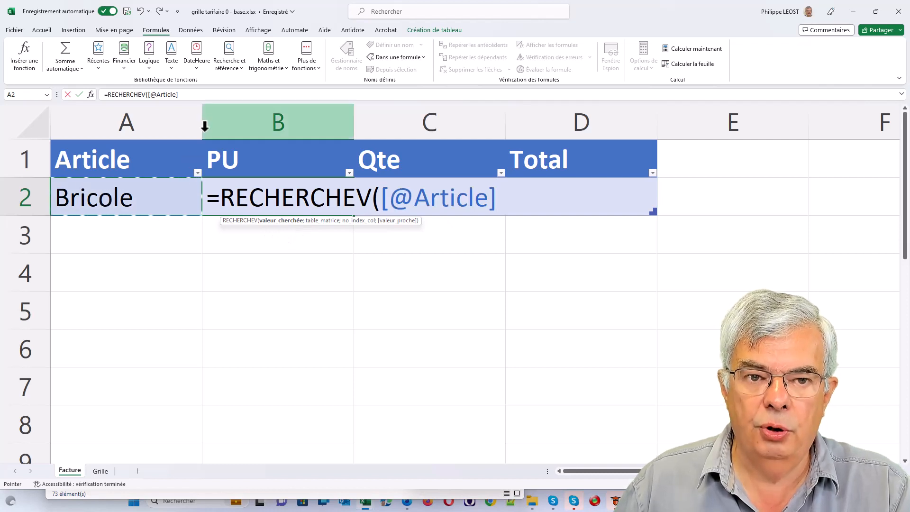
click(192, 95)
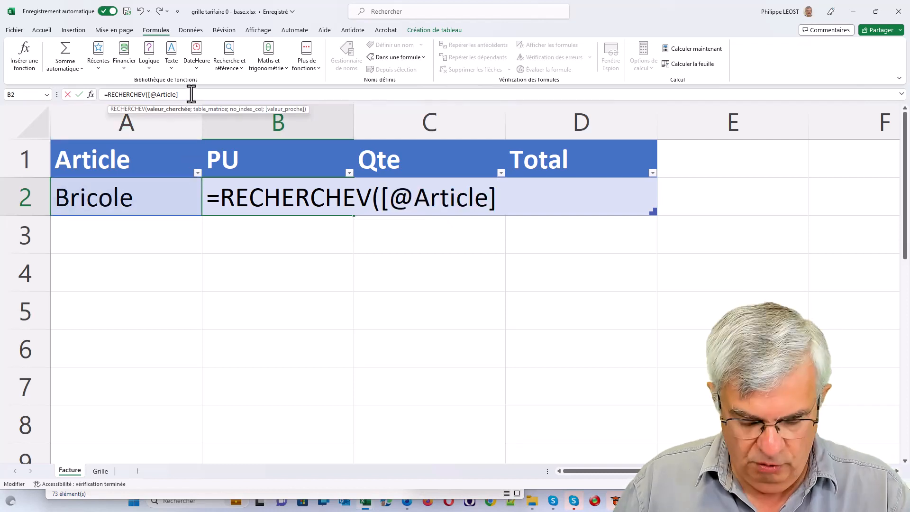
text(;)
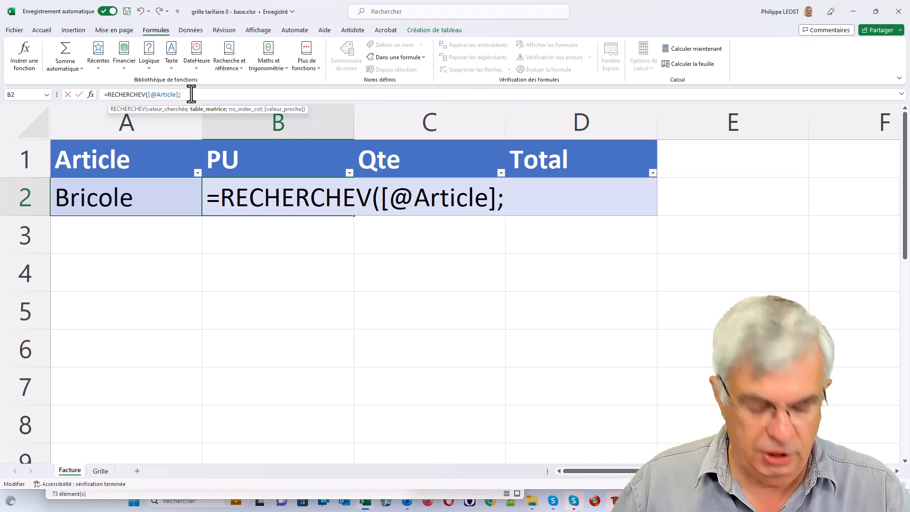
Add Grille_tarifaire as the formula's lookup table and 2 as its column index.
text(gril)
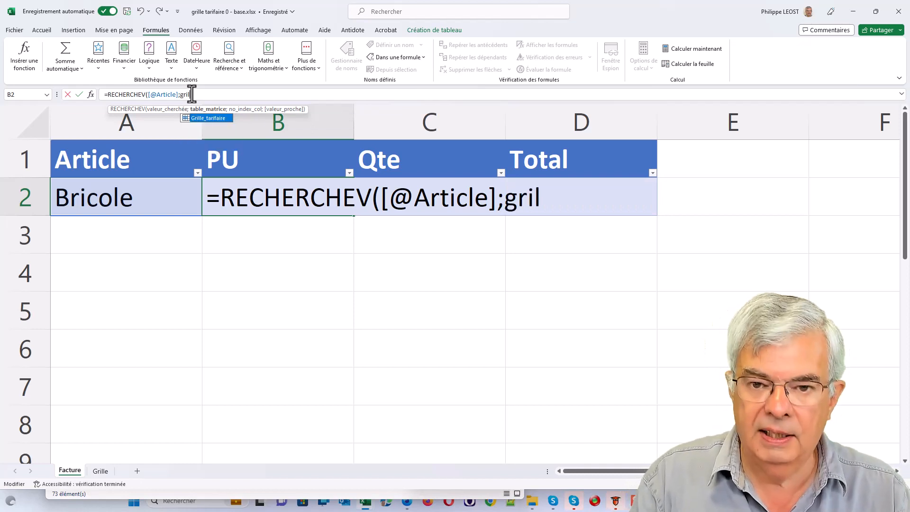
text(l)
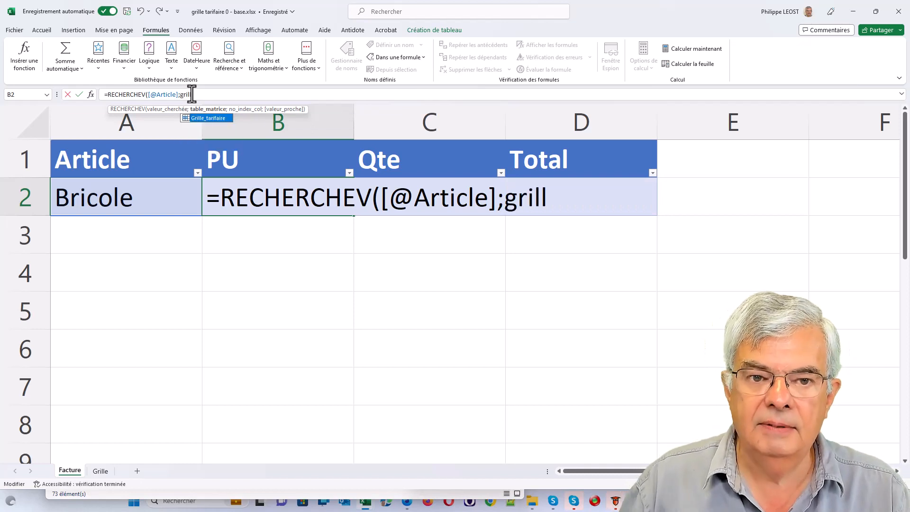
double_click(204, 119)
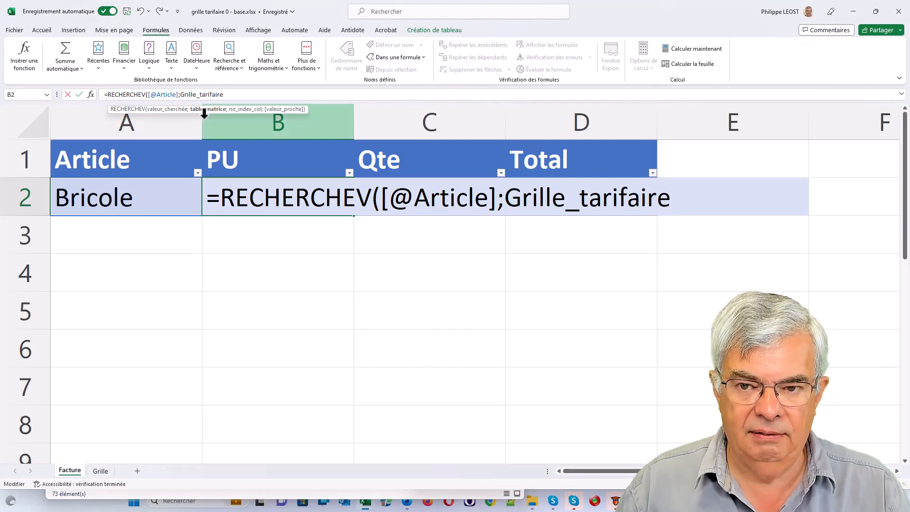
text(;)
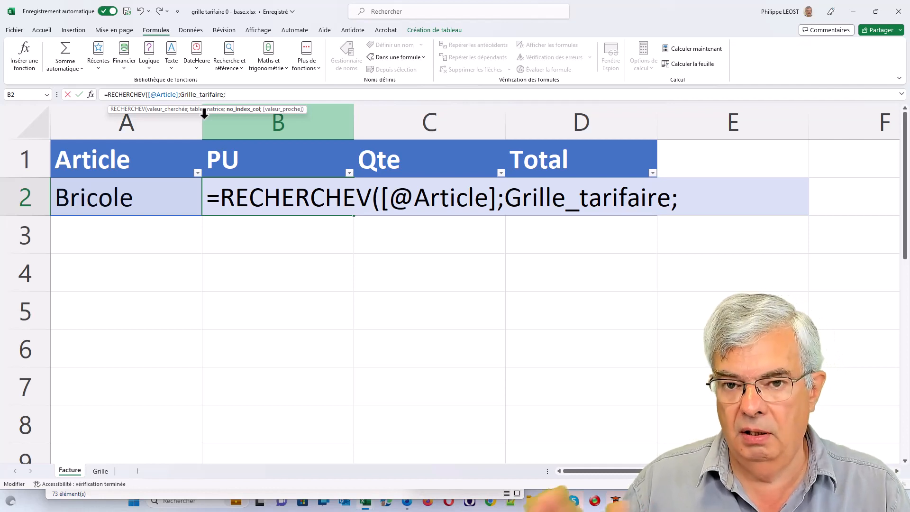
text(2)
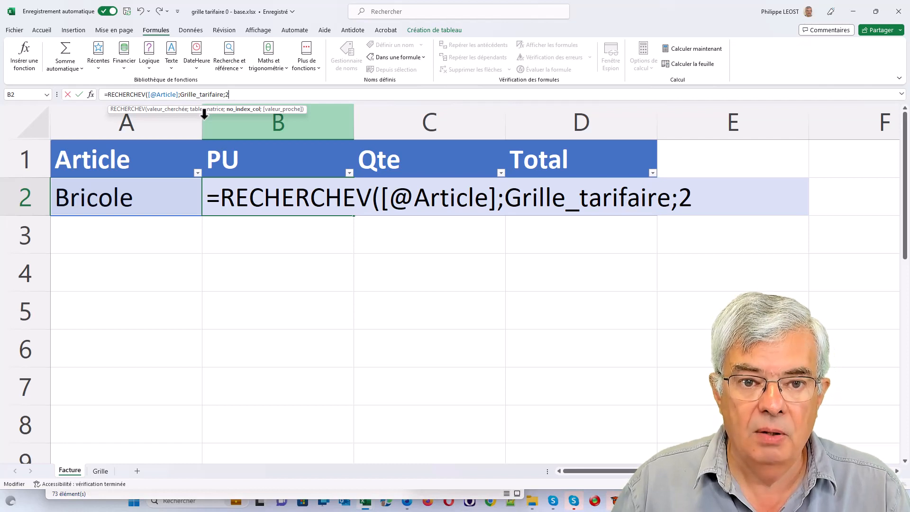
text(;)
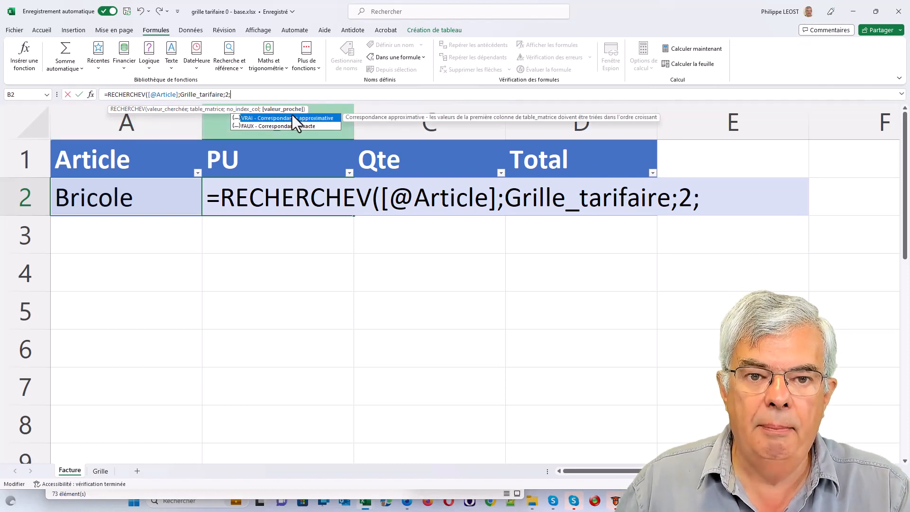
Set the RECHERCHEV function's Valeur_proche argument to FAUX for an exact match and validate the formula.
click(91, 95)
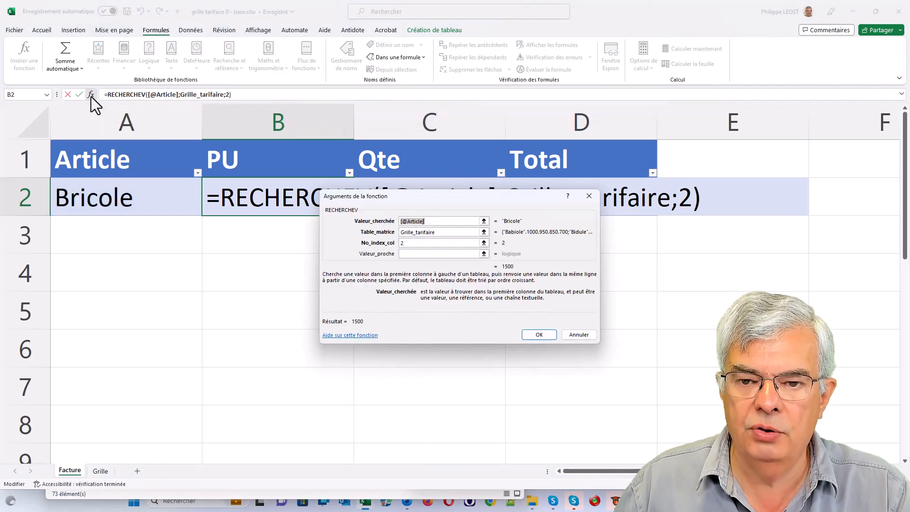
click(411, 252)
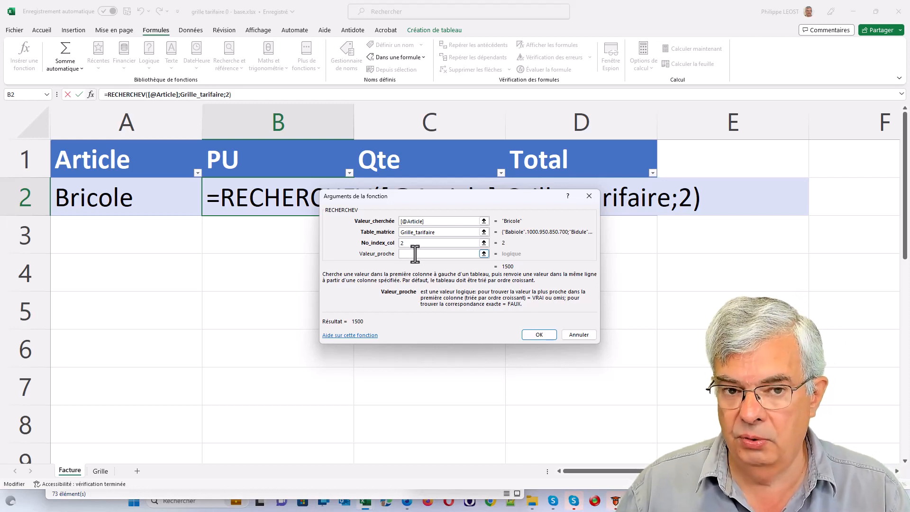
text(faux)
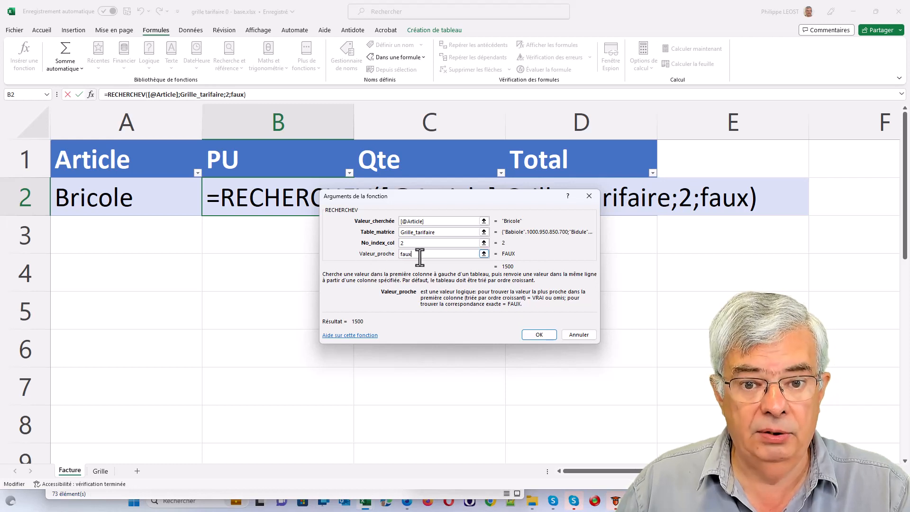
drag(420, 256, 401, 256)
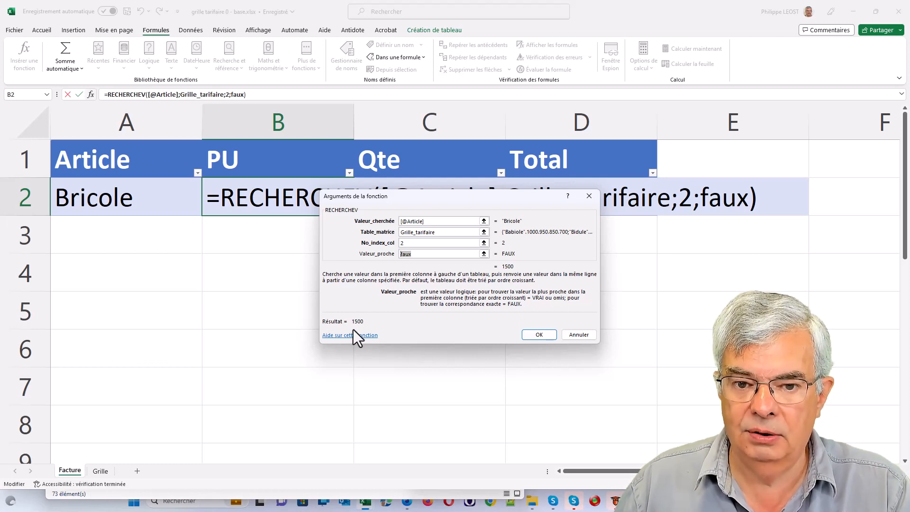
click(539, 334)
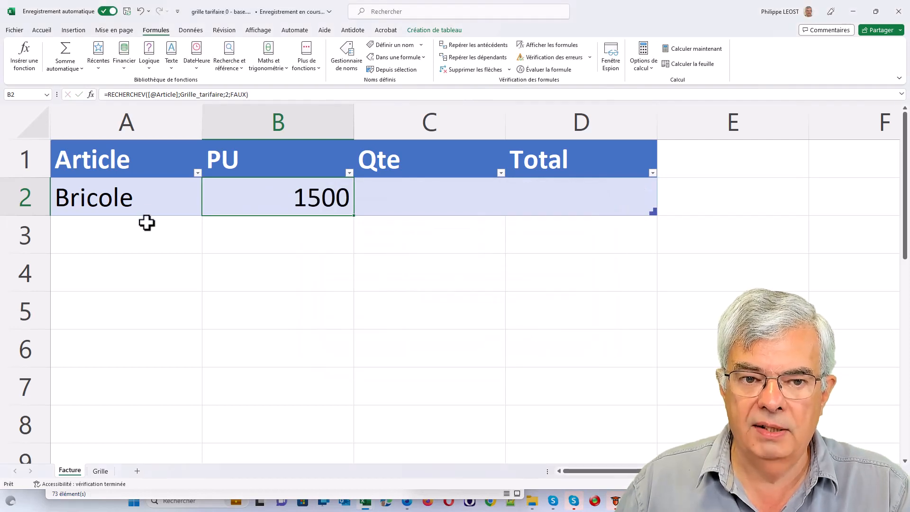
Choose Chose from the article list in A2 and check its unit price against the Grille sheet.
click(182, 203)
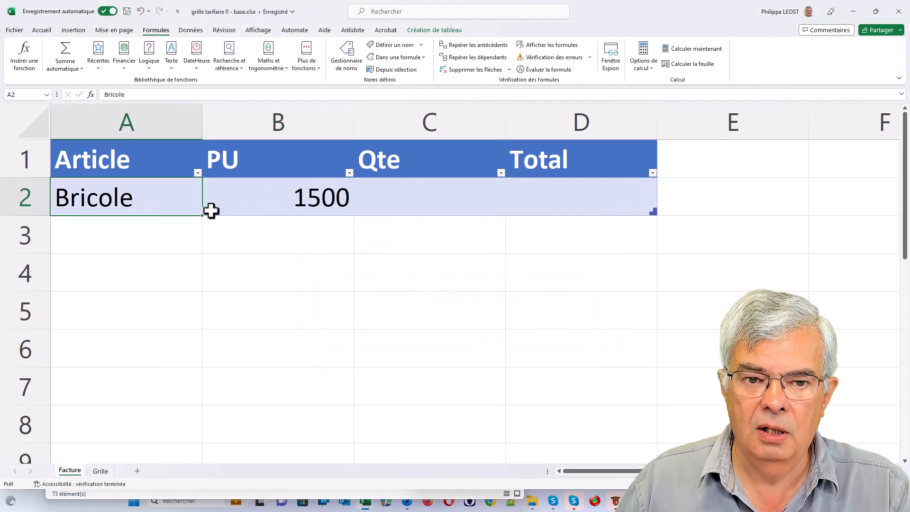
click(207, 211)
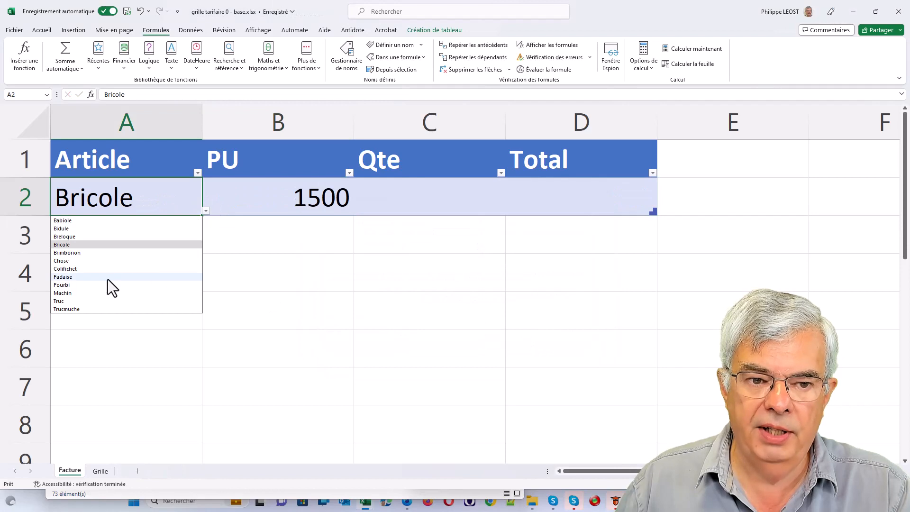
click(85, 261)
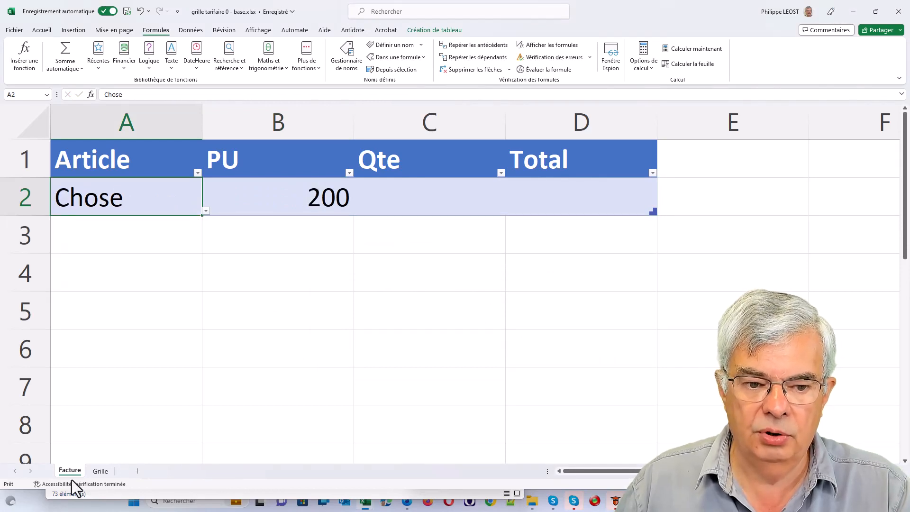
click(99, 471)
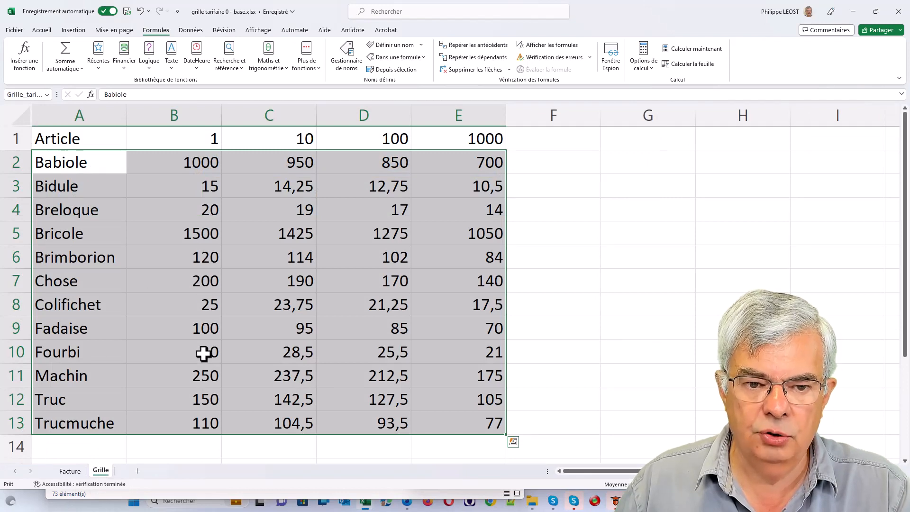
click(70, 471)
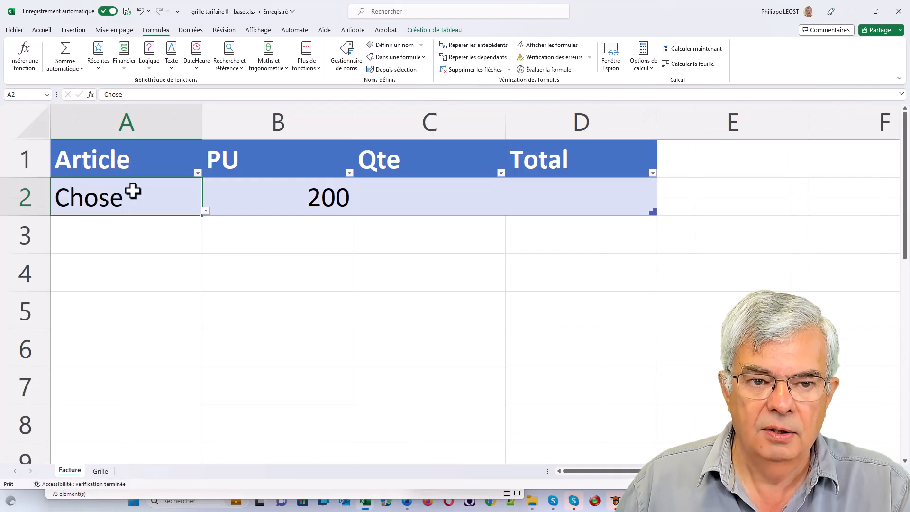
Choose Fadaise from the validated article list in cell A2.
click(206, 211)
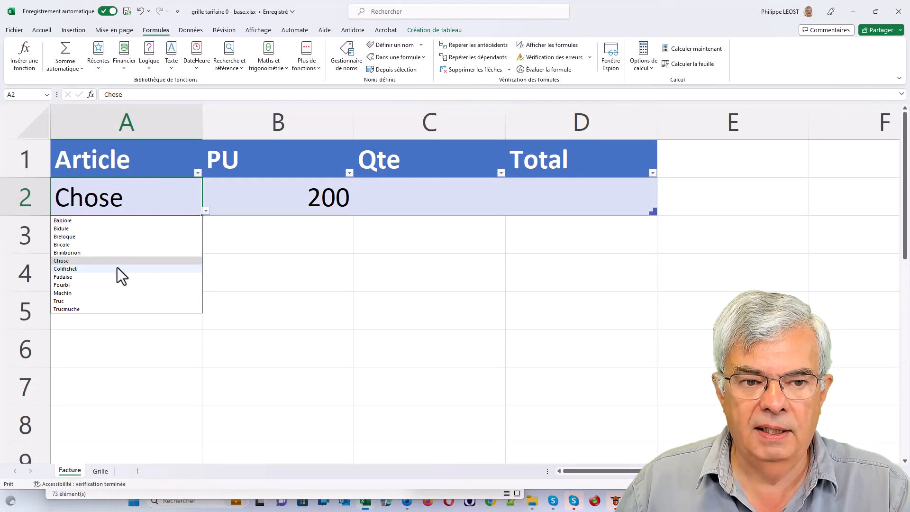
click(101, 280)
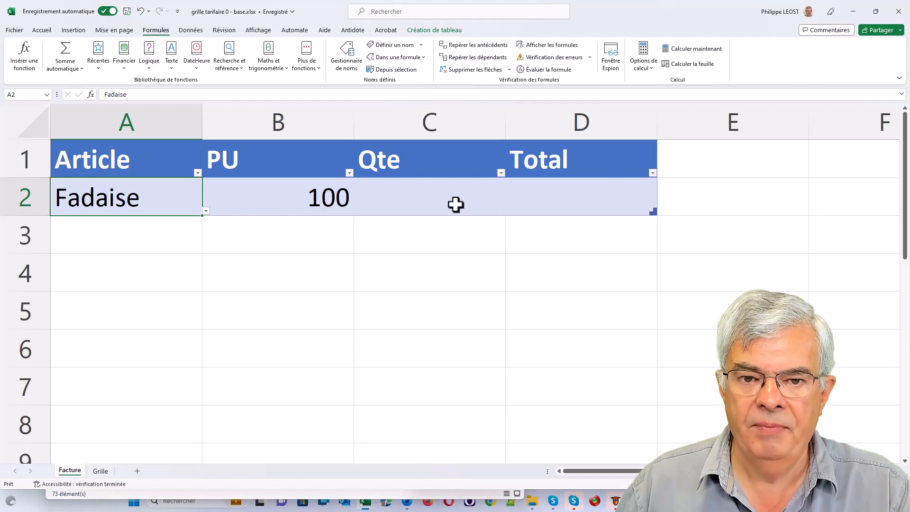
click(704, 199)
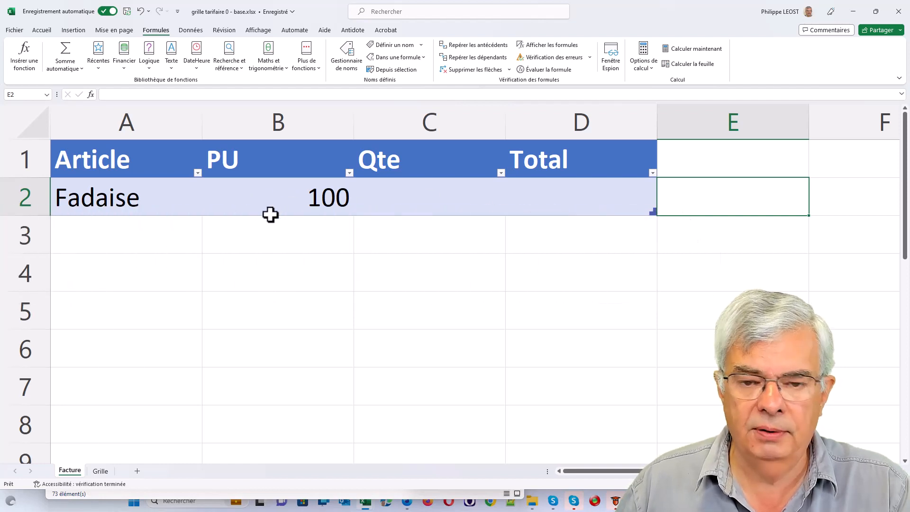
Enter a quantity of 50 in cell C2 and compare Fadaise's quantity-based prices on the Grille sheet.
click(441, 198)
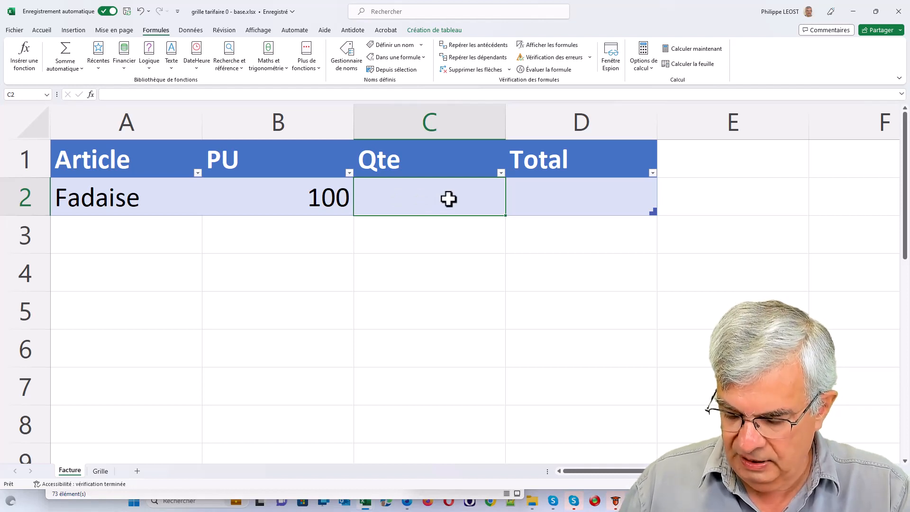
text(50)
key(Return)
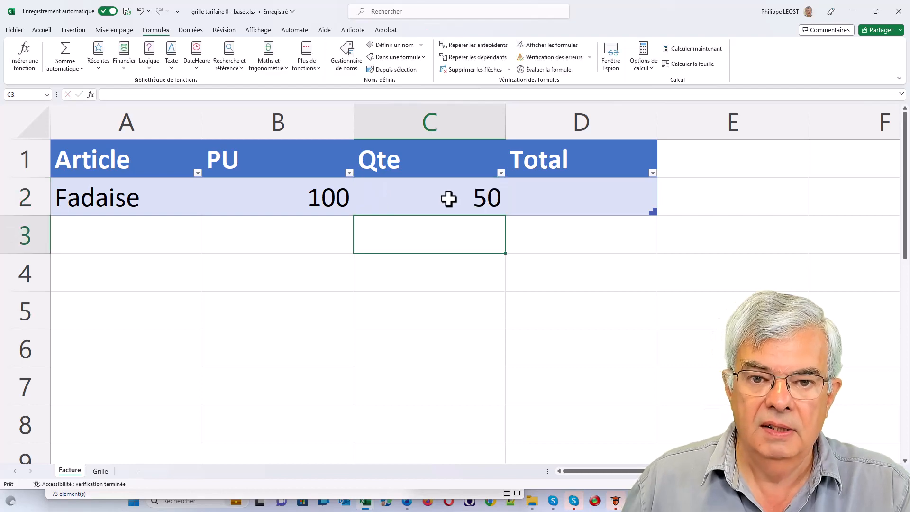
click(400, 195)
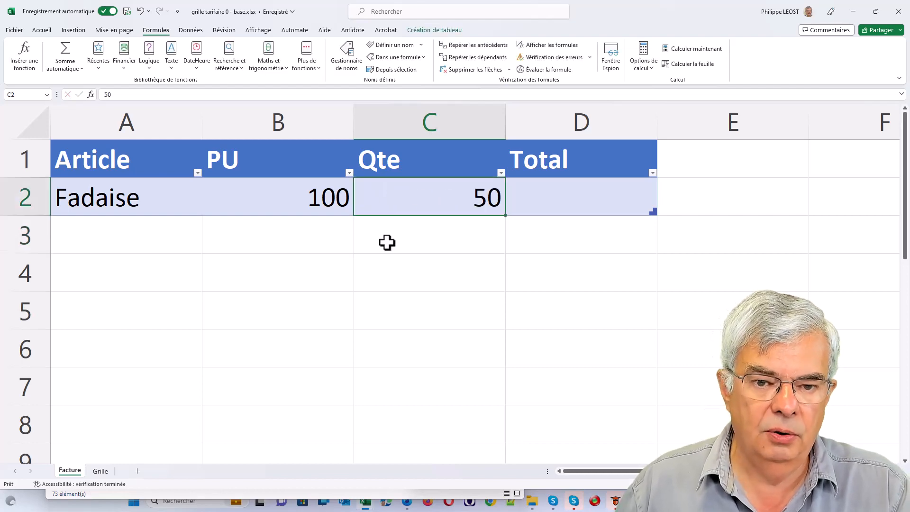
click(97, 472)
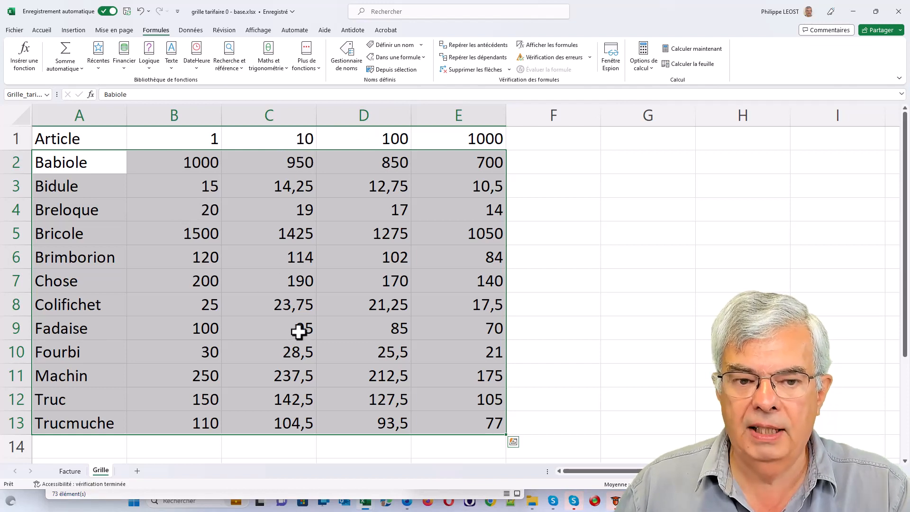
click(69, 472)
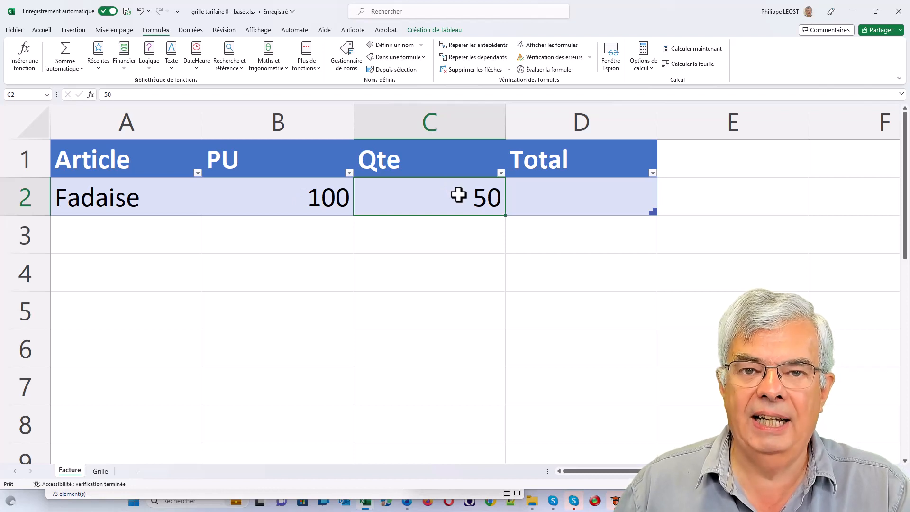
click(688, 187)
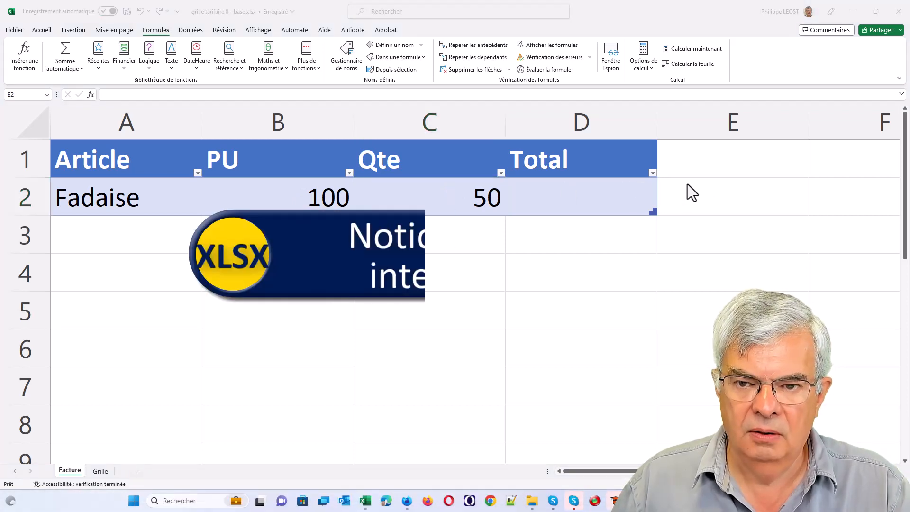
click(707, 203)
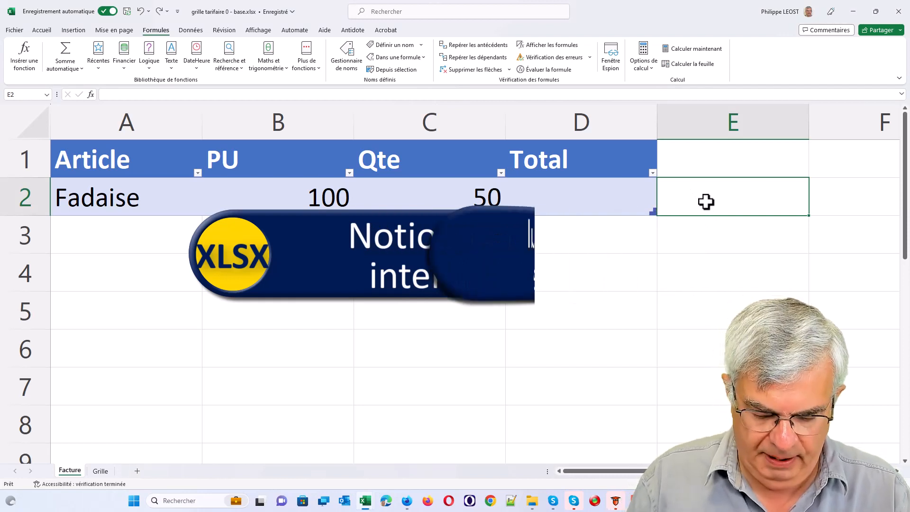
text(=recherc)
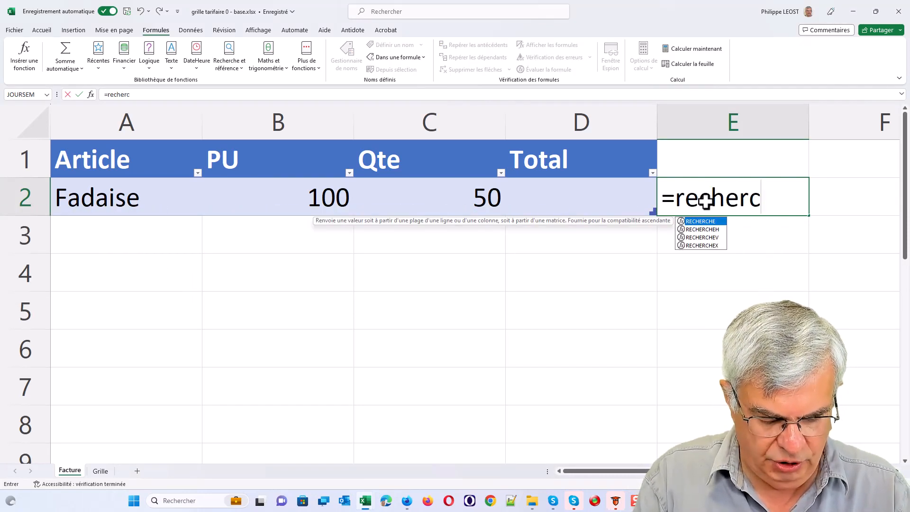
text(he)
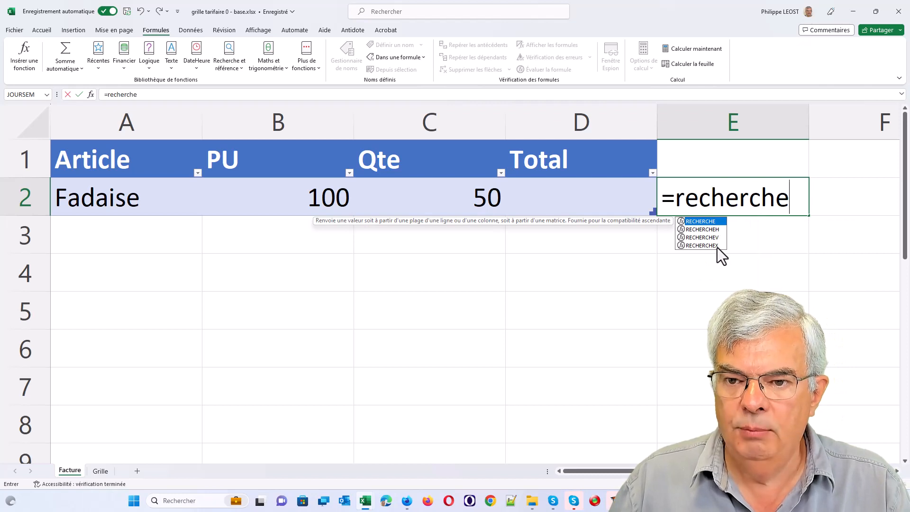
double_click(719, 231)
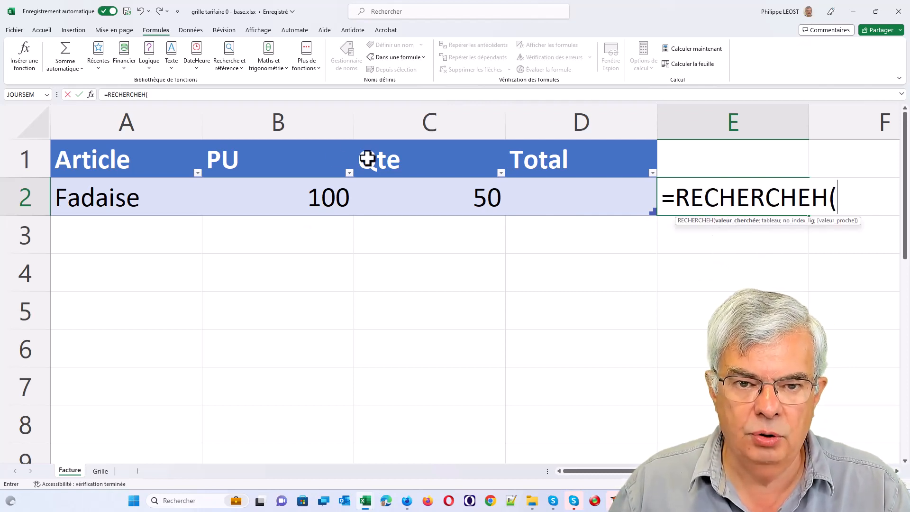
click(463, 198)
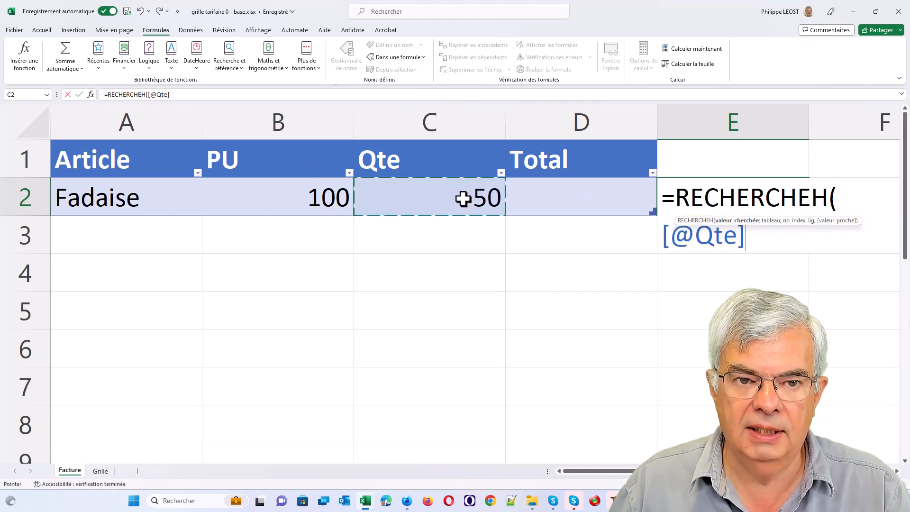
text(;)
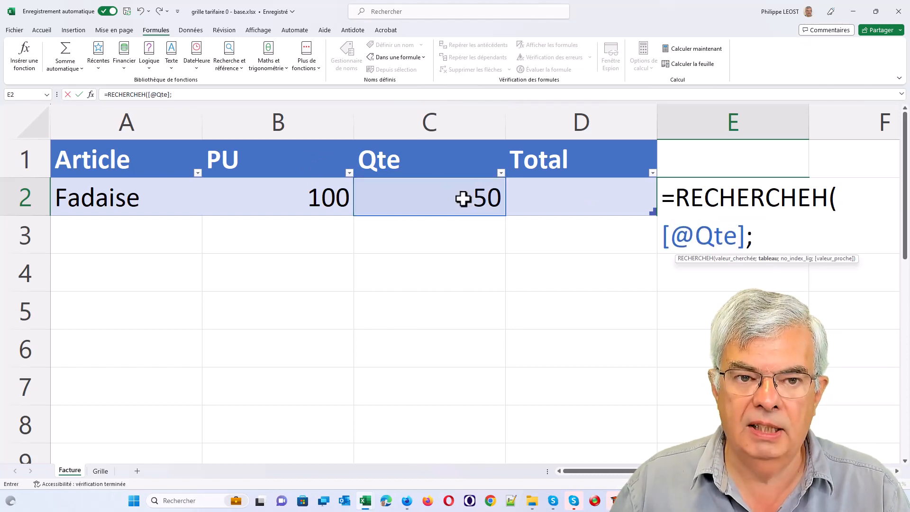
Give the RECHERCHEH formula the quantity thresholds B1:E1 of the Grille sheet as its table.
click(99, 471)
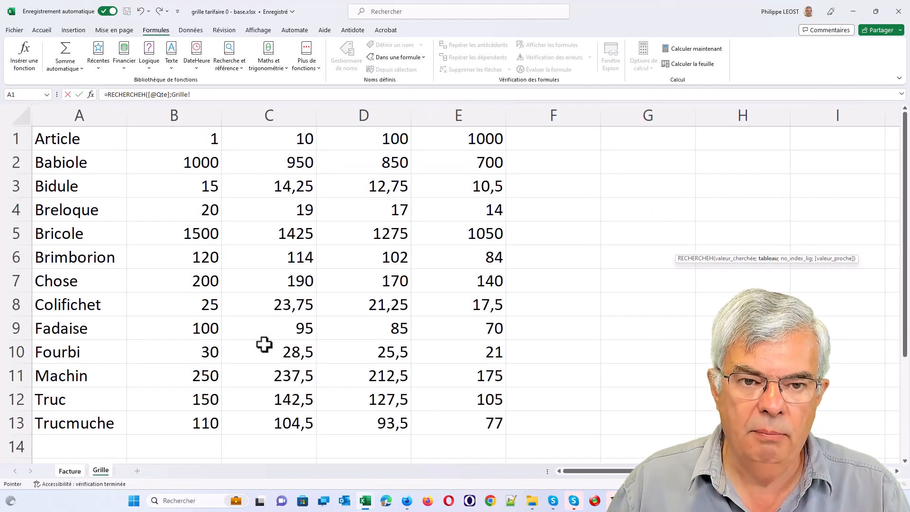
drag(206, 138, 485, 141)
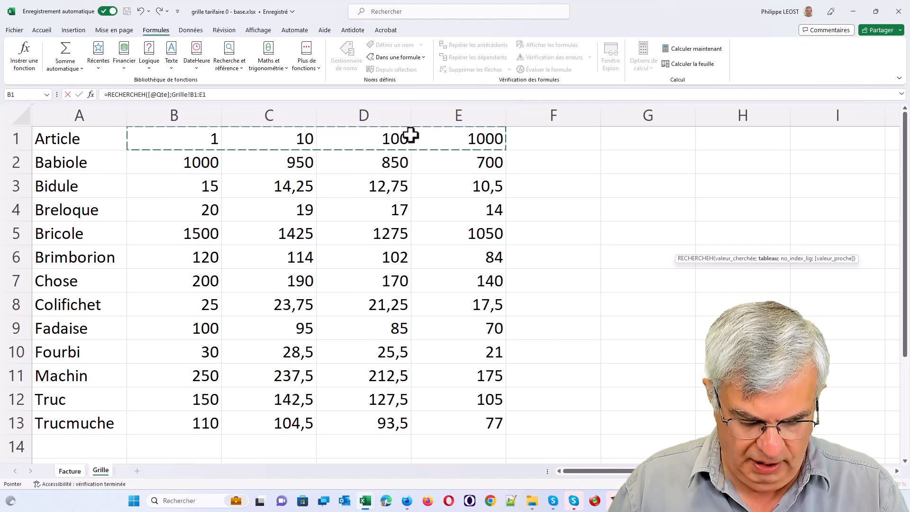
text(;)
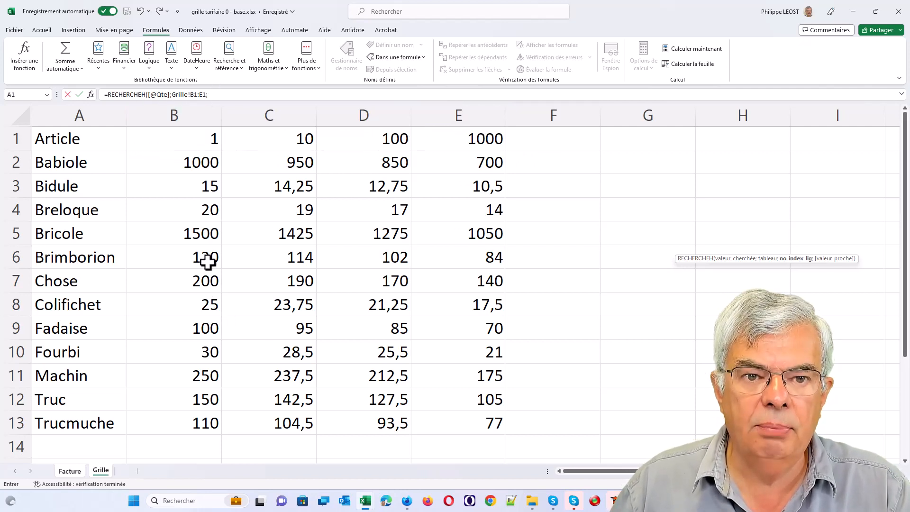
Set the RECHERCHEH function's No_index_lig argument to 1 and Valeur_proche to VRAI, and validate the formula.
click(92, 95)
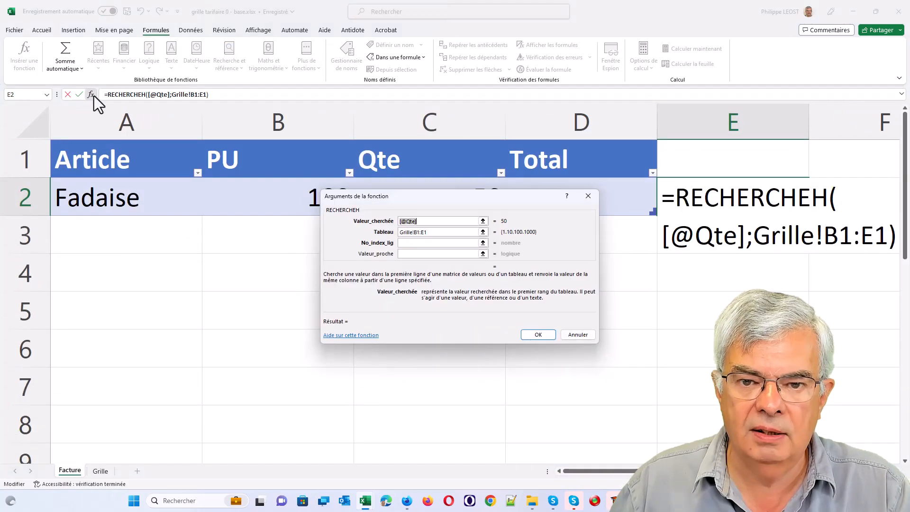
click(423, 244)
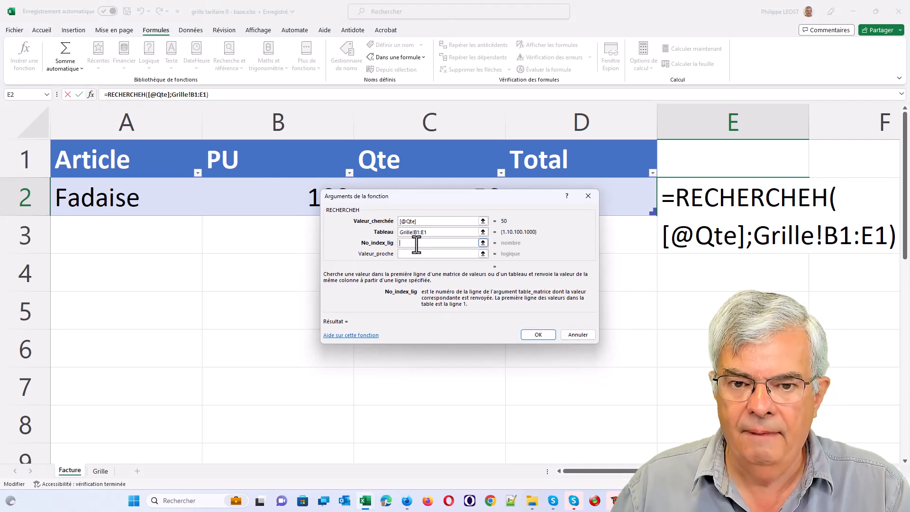
text(1)
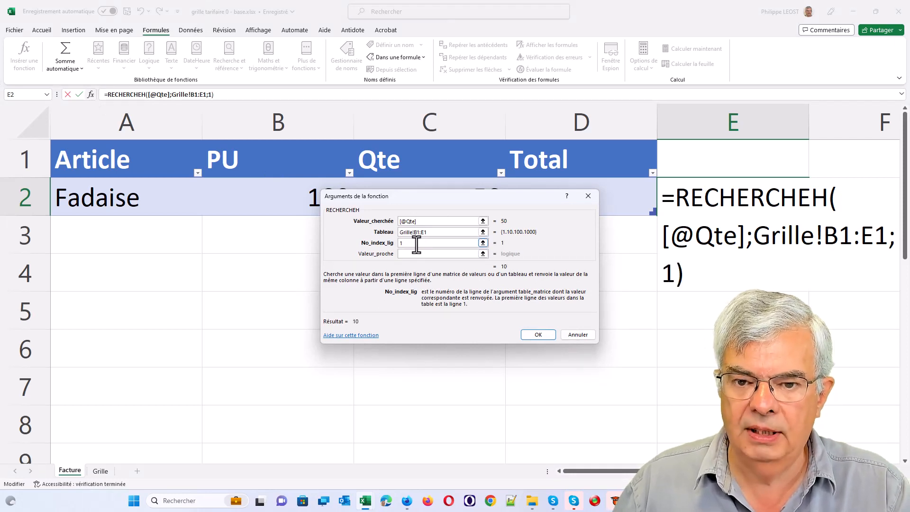
click(428, 254)
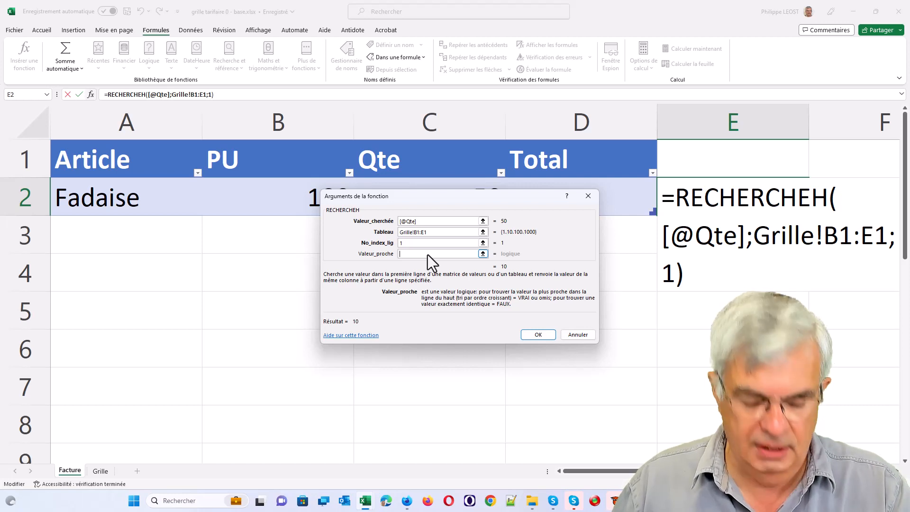
text(vrai)
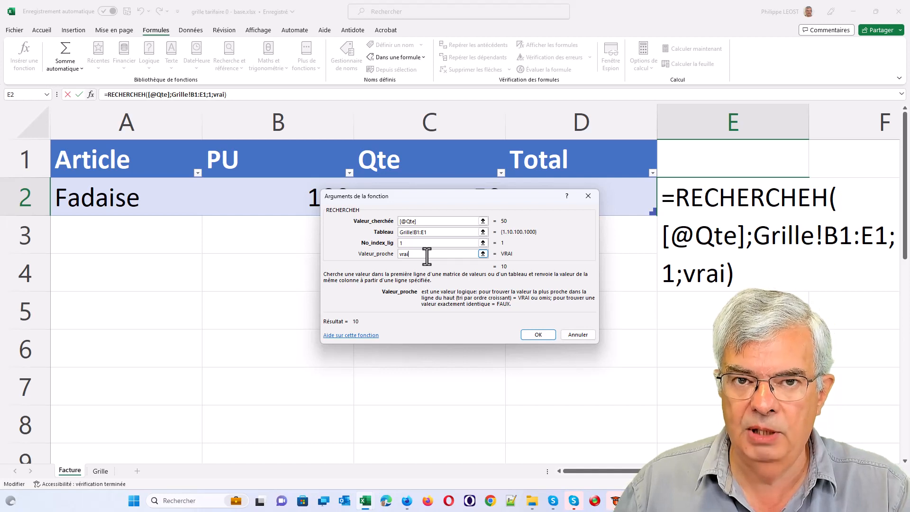
click(538, 335)
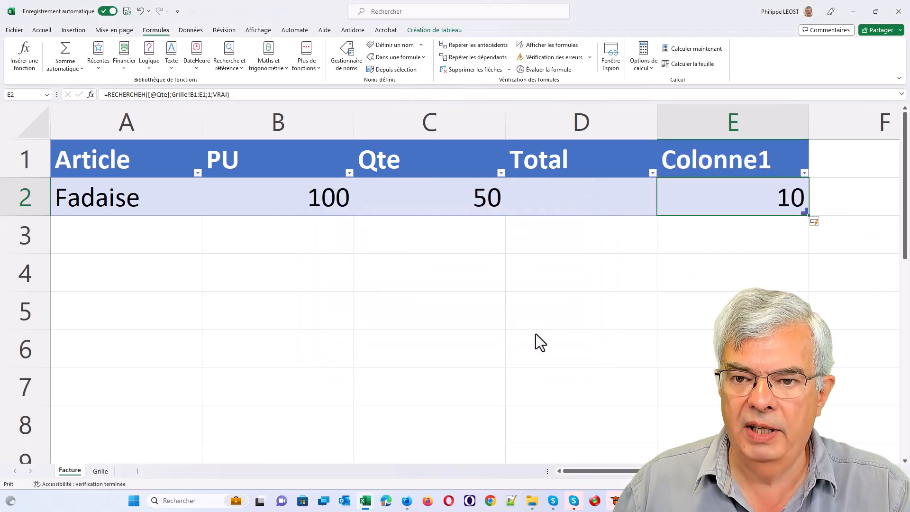
Test the threshold lookup with quantities 199, 599 and 8 in cell C2, and restore the quantity to 50.
click(474, 199)
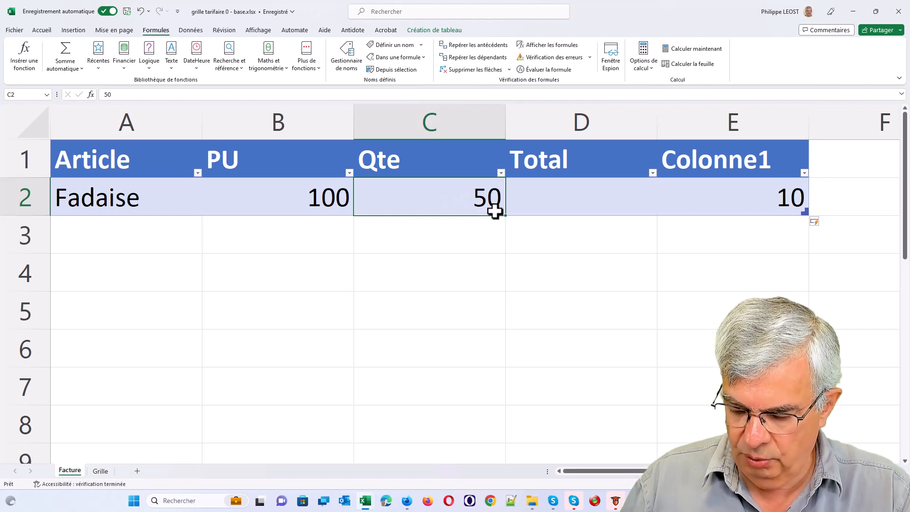
text(199)
key(Return)
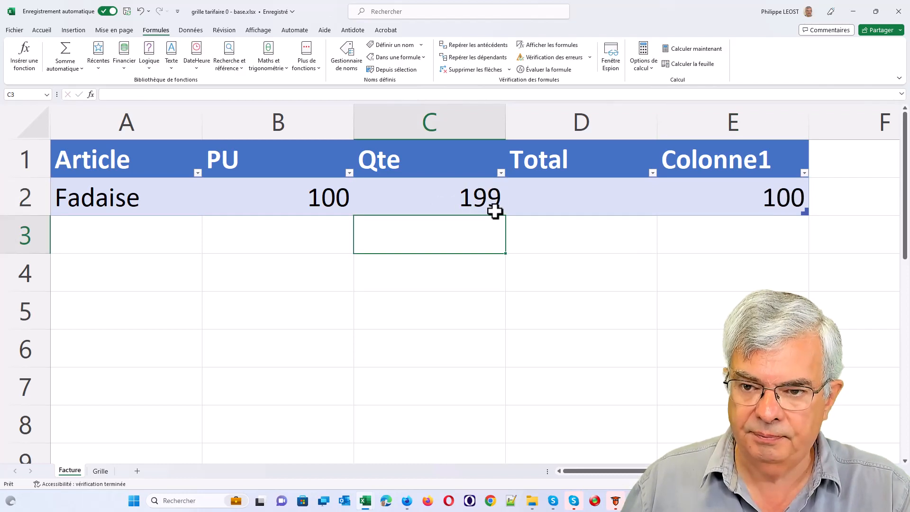
click(491, 203)
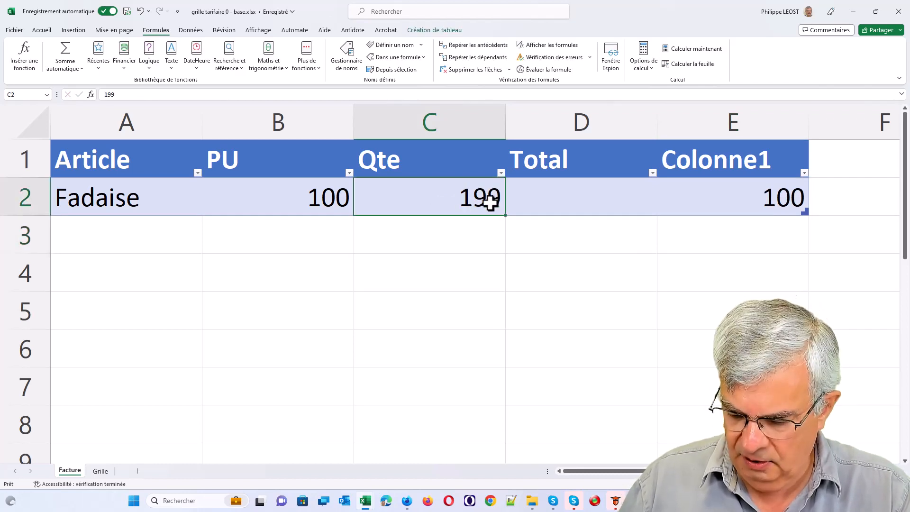
text(599)
key(Return)
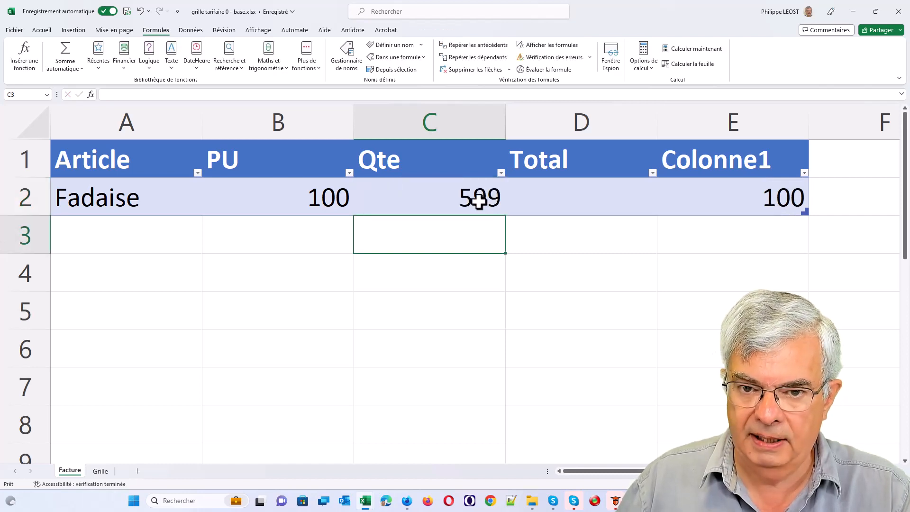
click(479, 202)
text(8)
key(Return)
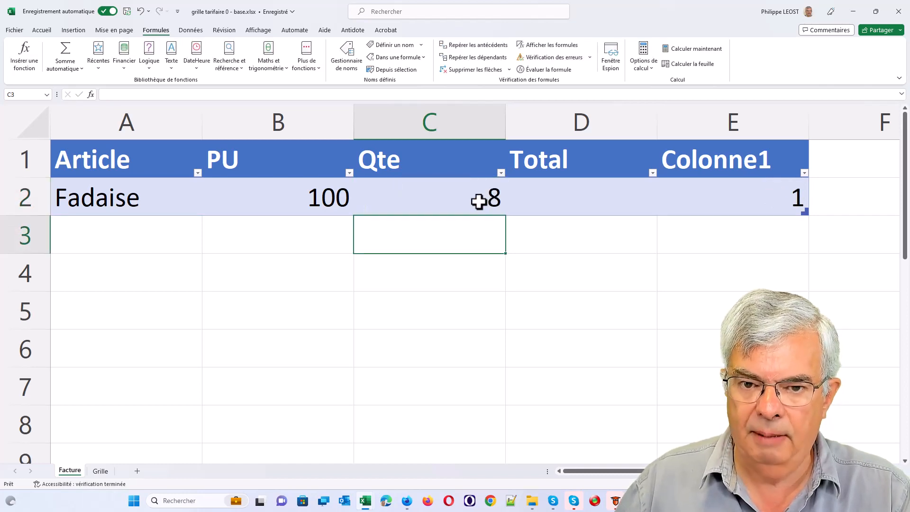
click(483, 198)
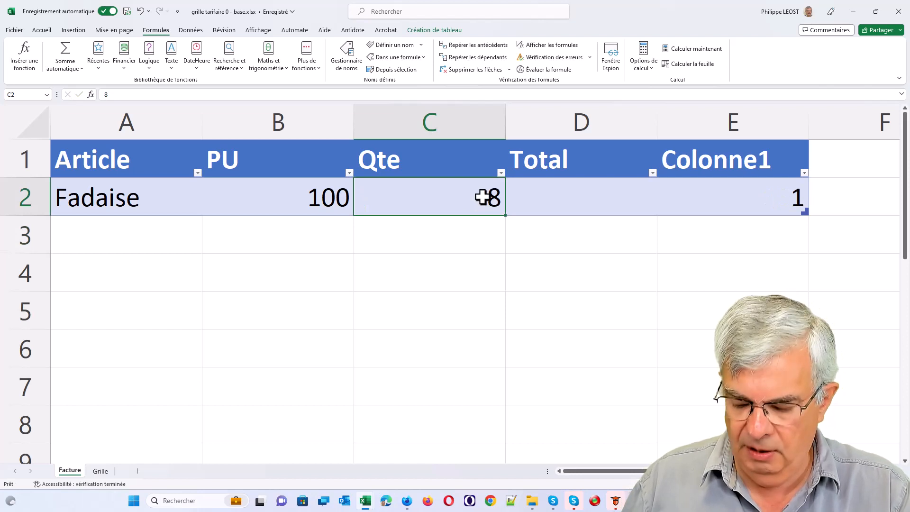
text(50)
key(Return)
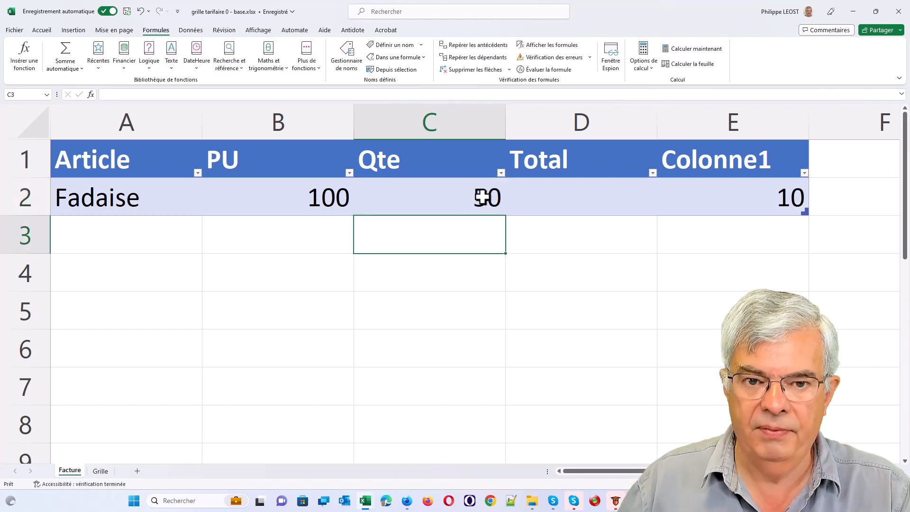
Compare the RECHERCHEH result in cell E2 with the quantity thresholds in row 1 of the Grille sheet.
scroll(466, 236, down, 1)
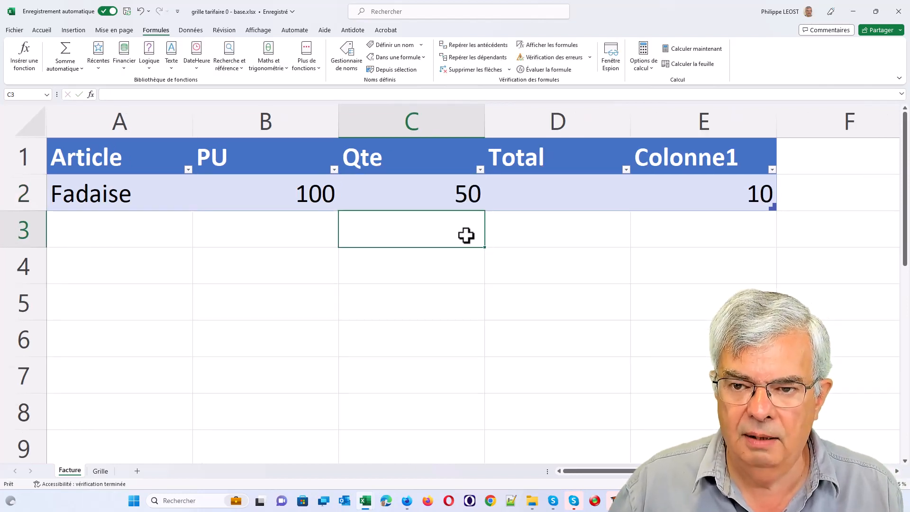
scroll(466, 236, down, 1)
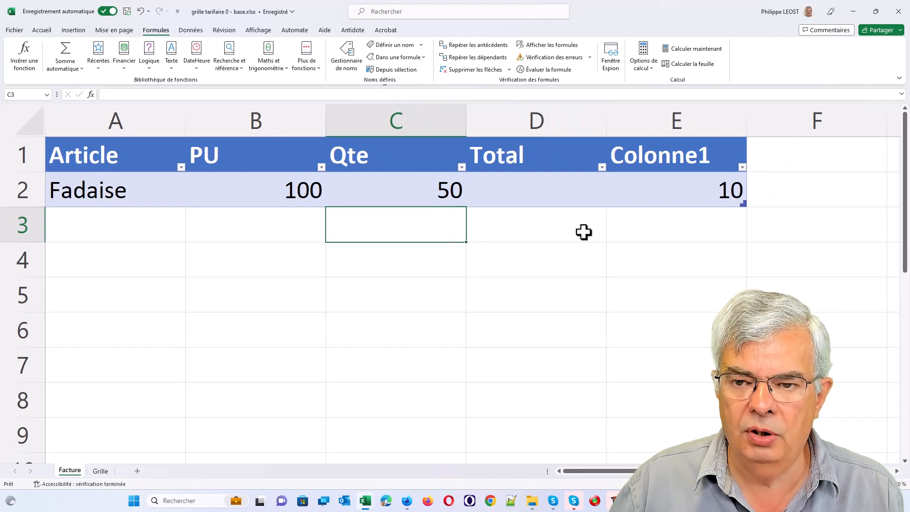
click(722, 196)
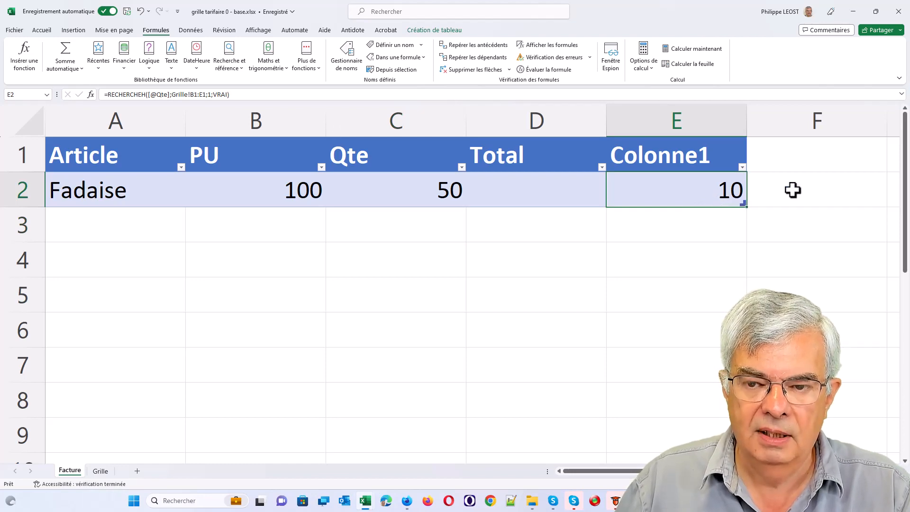
click(105, 469)
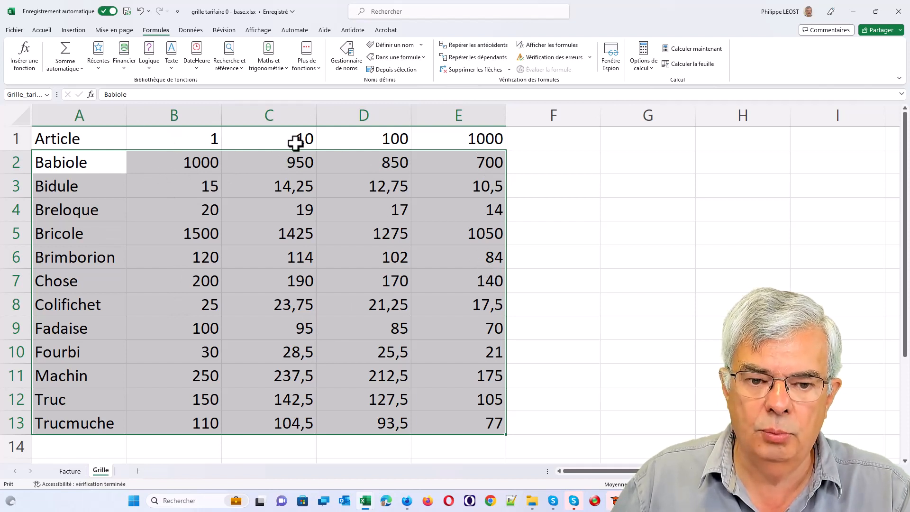
click(76, 471)
click(787, 184)
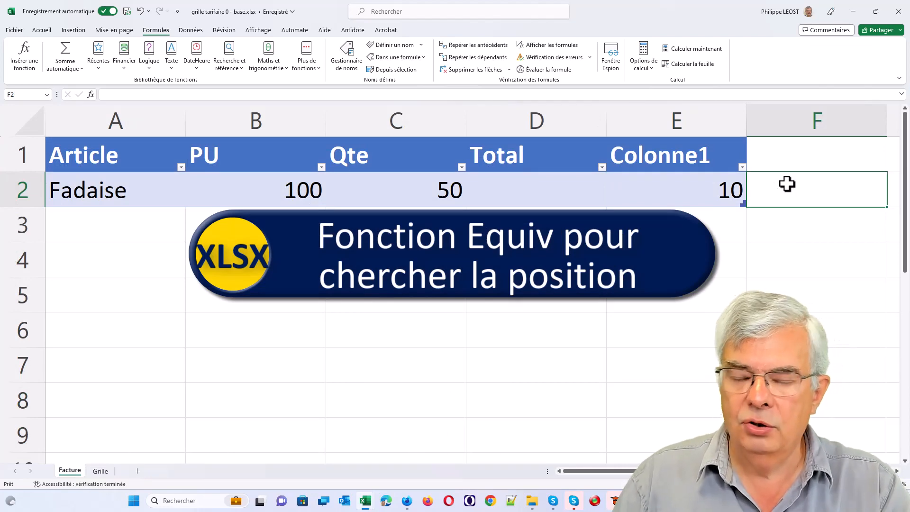
click(698, 191)
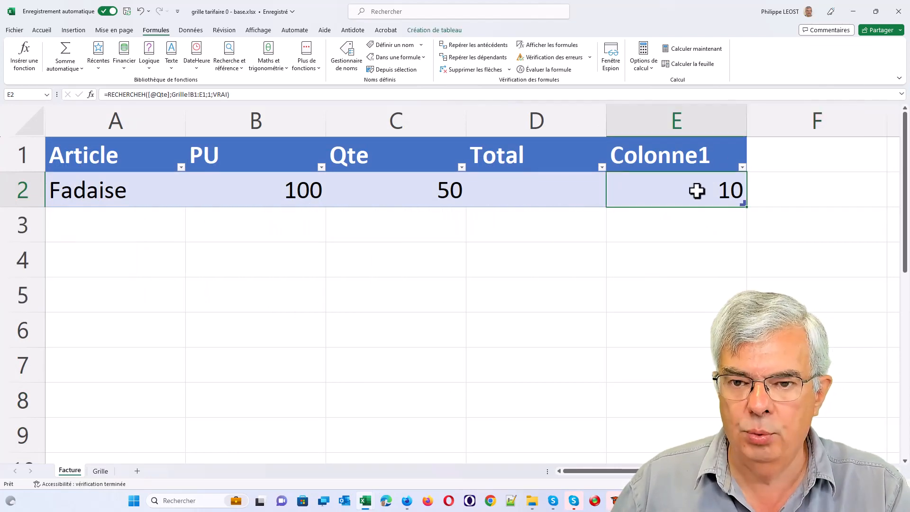
Start an EQUIV function in cell F2 with the Colonne1 value of E2 as its Valeur_cherchée argument.
click(813, 199)
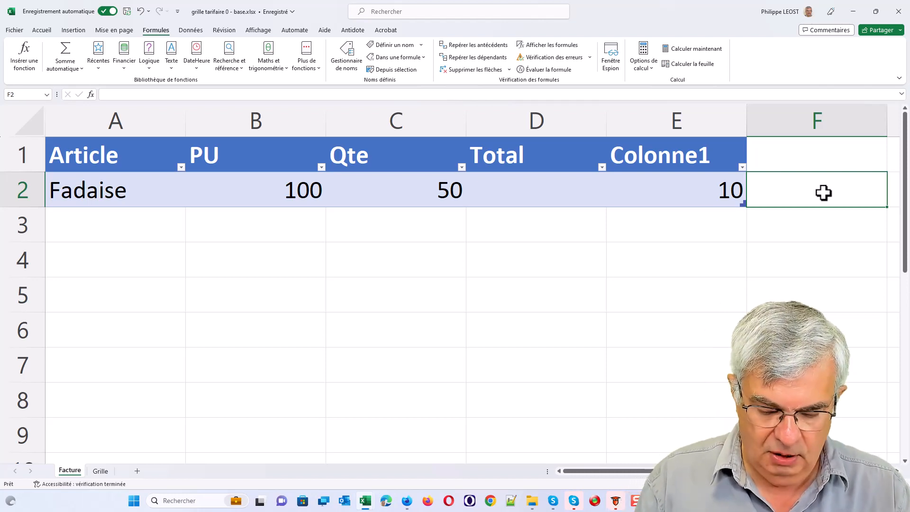
text(=equiv)
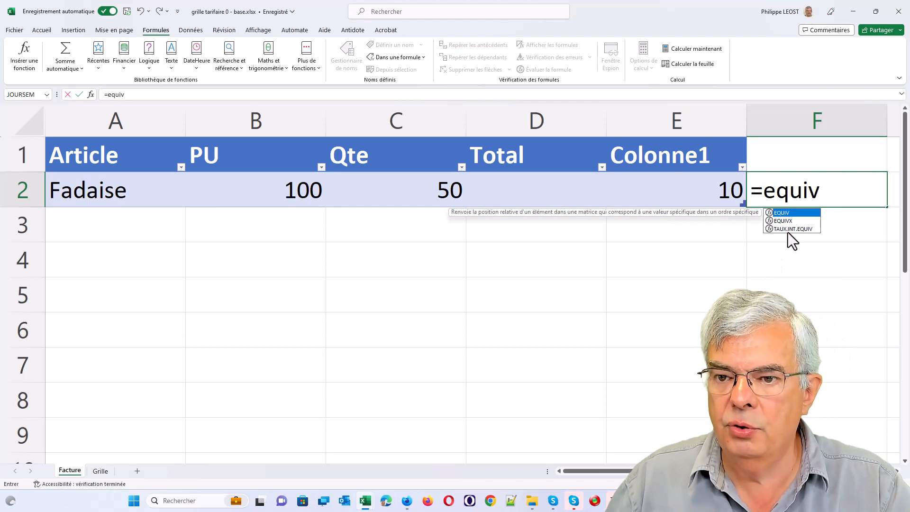
double_click(787, 212)
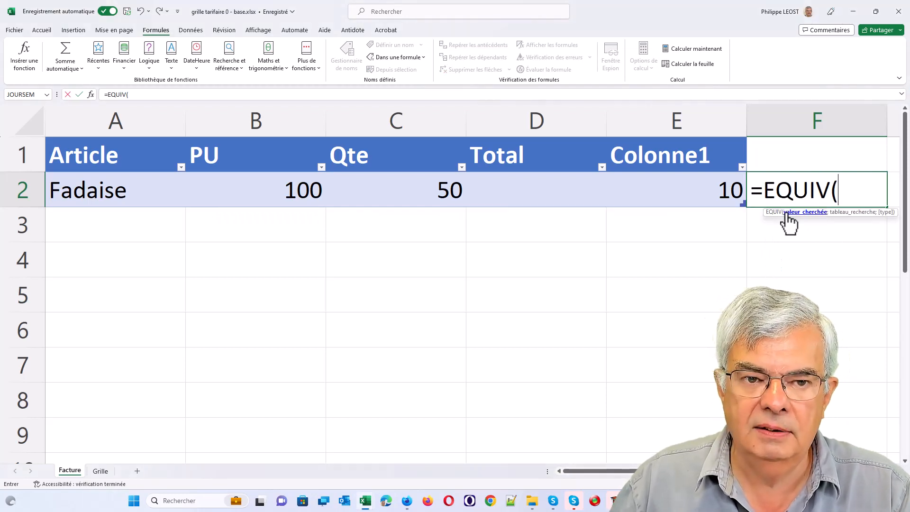
click(90, 94)
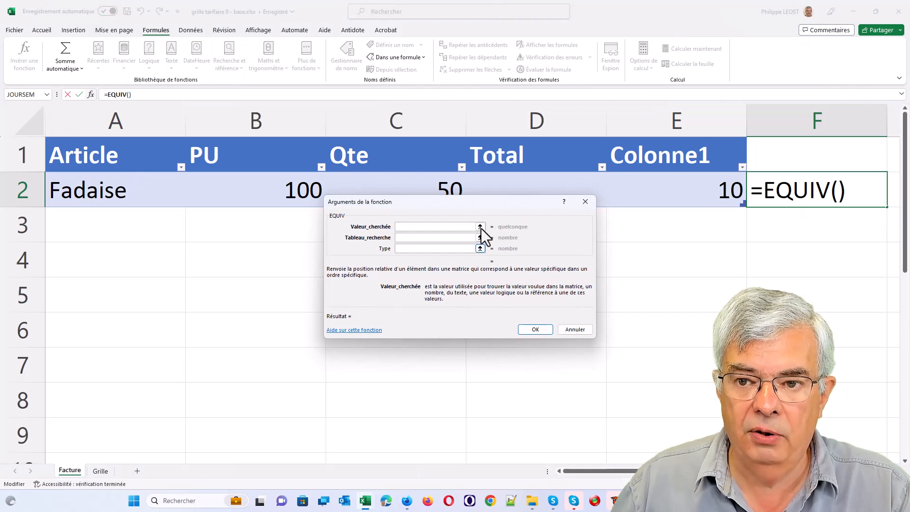
click(723, 189)
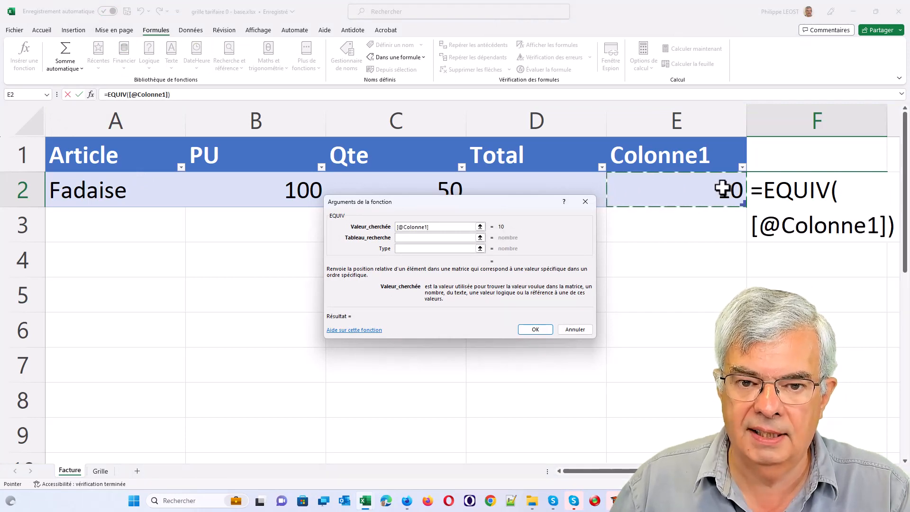
Set EQUIV's Tableau_recherche argument to the Grille sheet's threshold row as the absolute reference $B$1:$E$1.
click(431, 238)
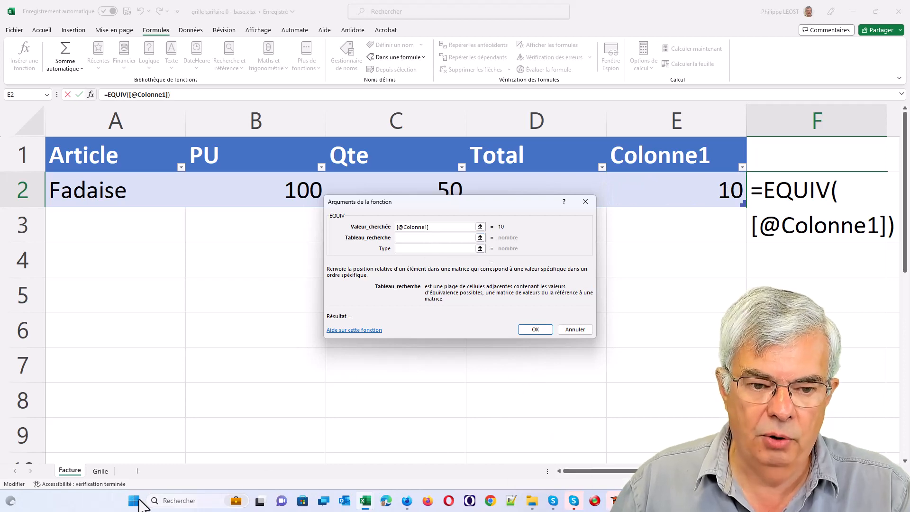
click(103, 471)
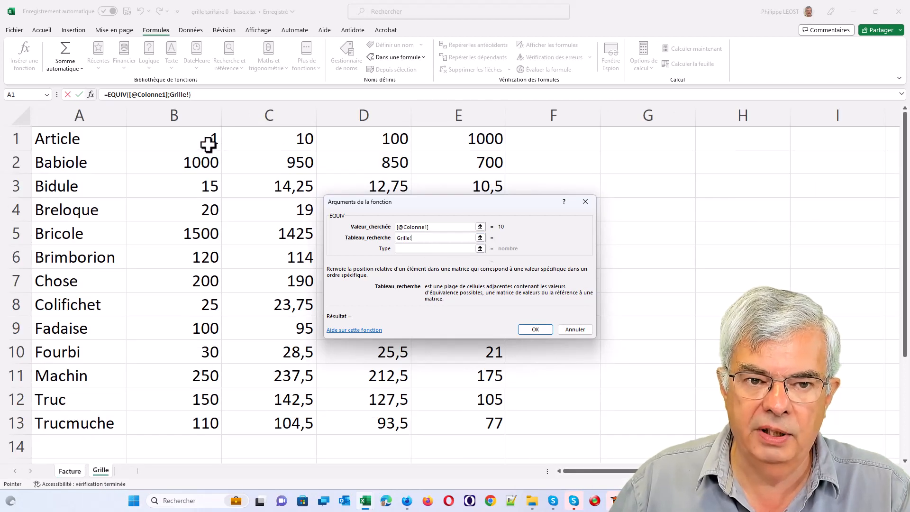
drag(209, 142, 435, 138)
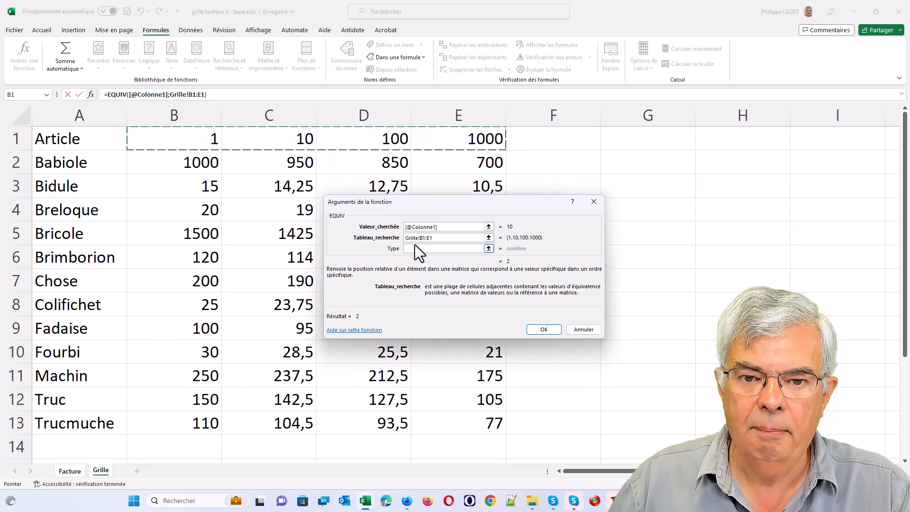
drag(439, 238, 418, 239)
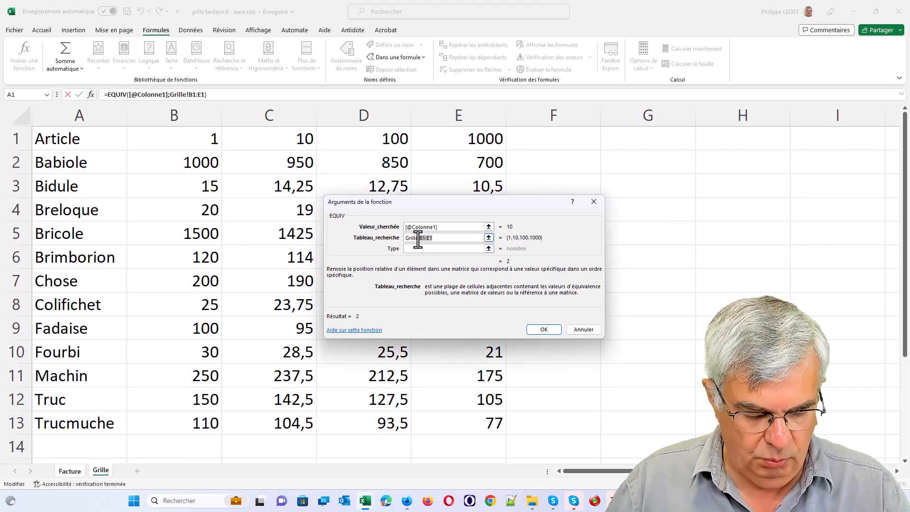
key(F4)
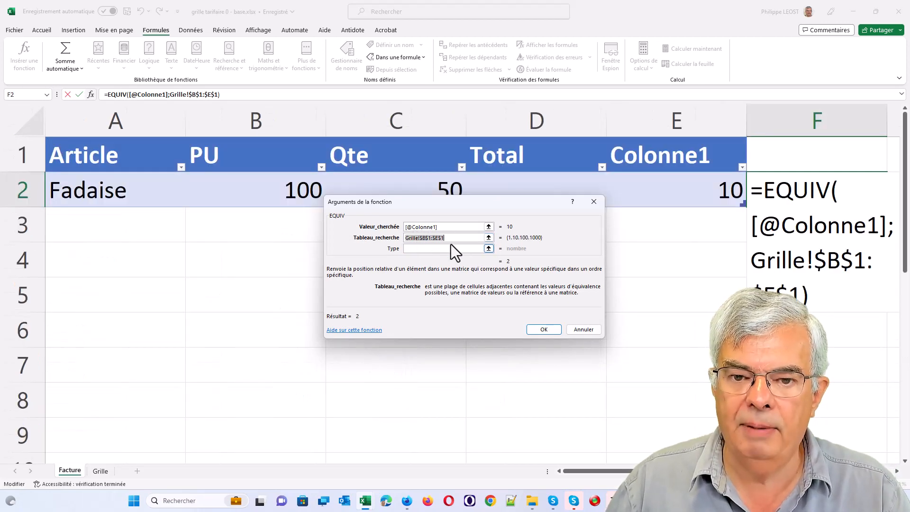
Consult the online help on EQUIV's Type argument and its values 1, 0 and -1, and return to the Excel workbook.
click(451, 247)
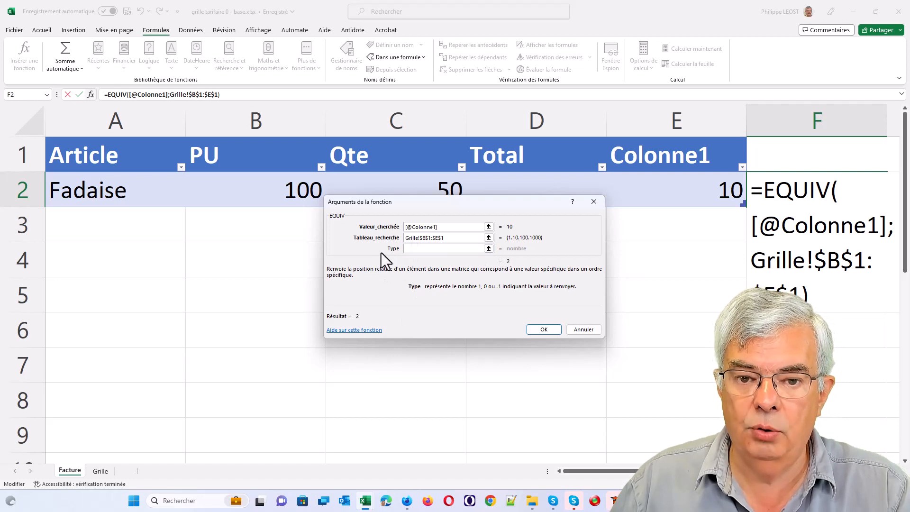
click(375, 330)
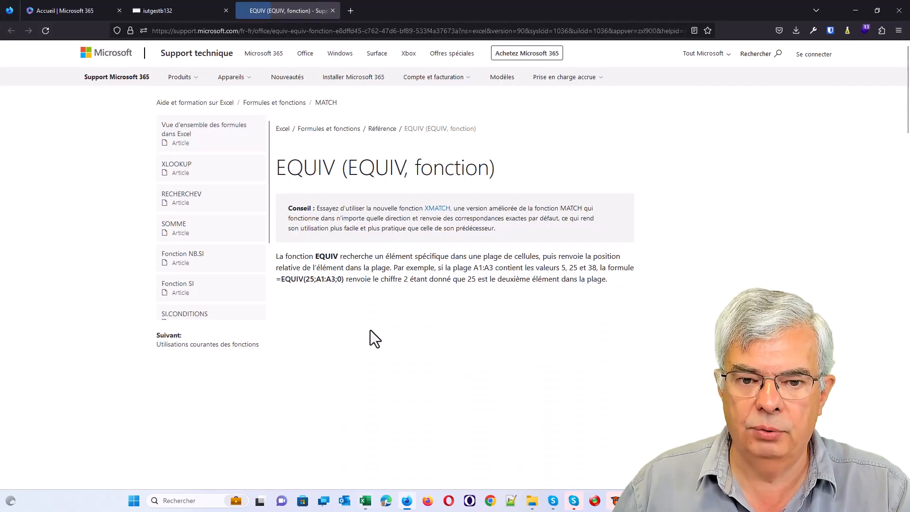
scroll(363, 264, down, 7)
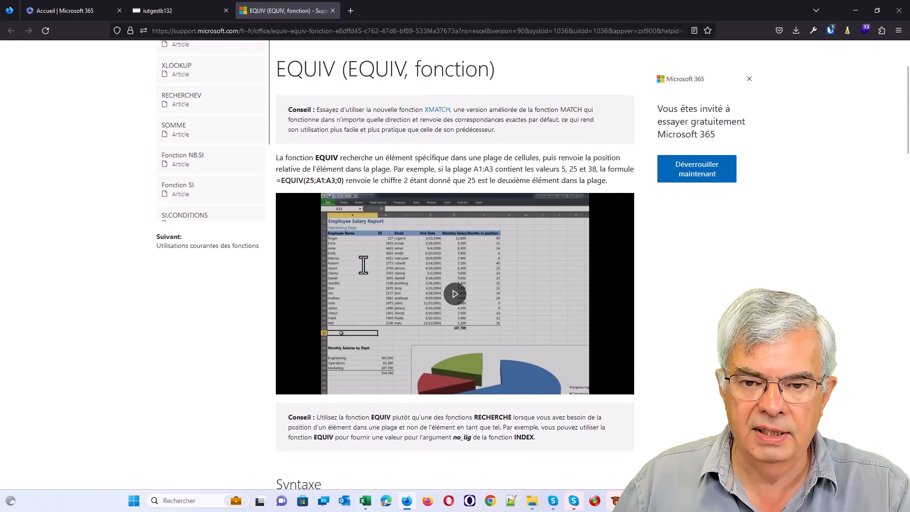
scroll(363, 265, down, 6)
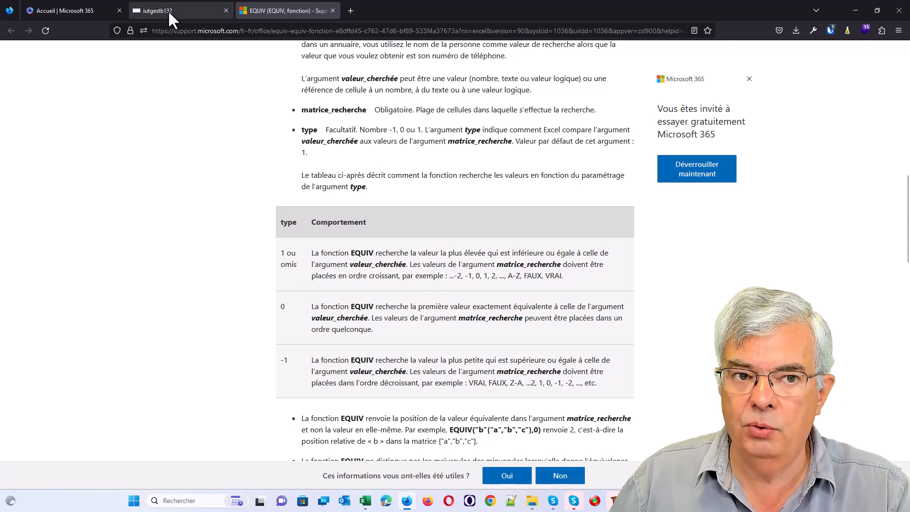
mouse_move(369, 502)
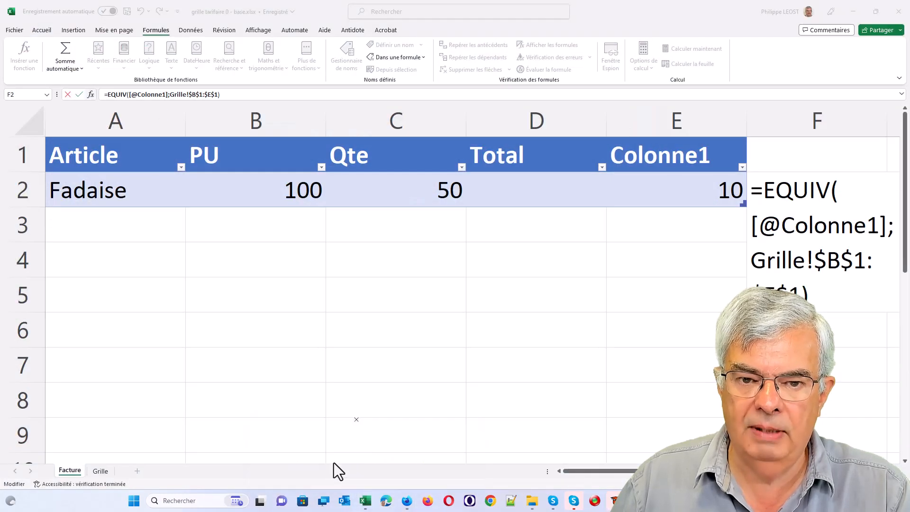
click(333, 463)
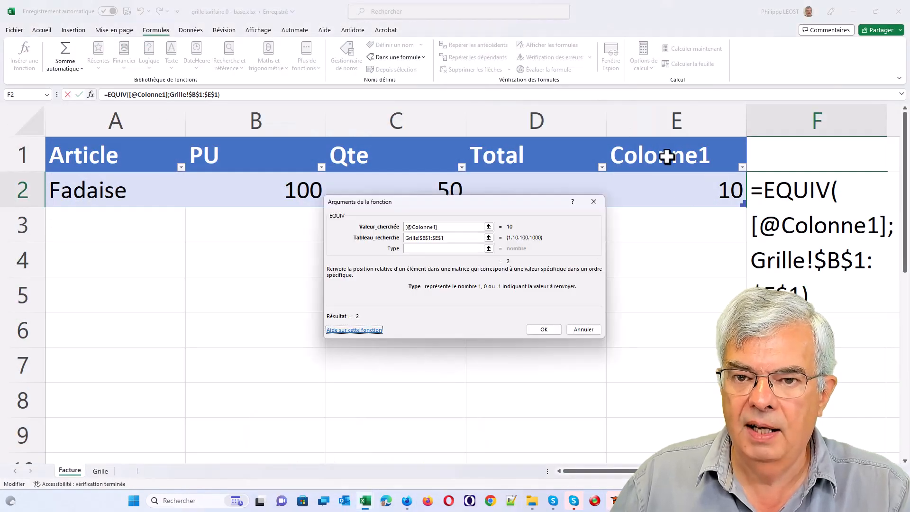
Set the EQUIV function's Type argument to 1 and validate the formula.
click(449, 249)
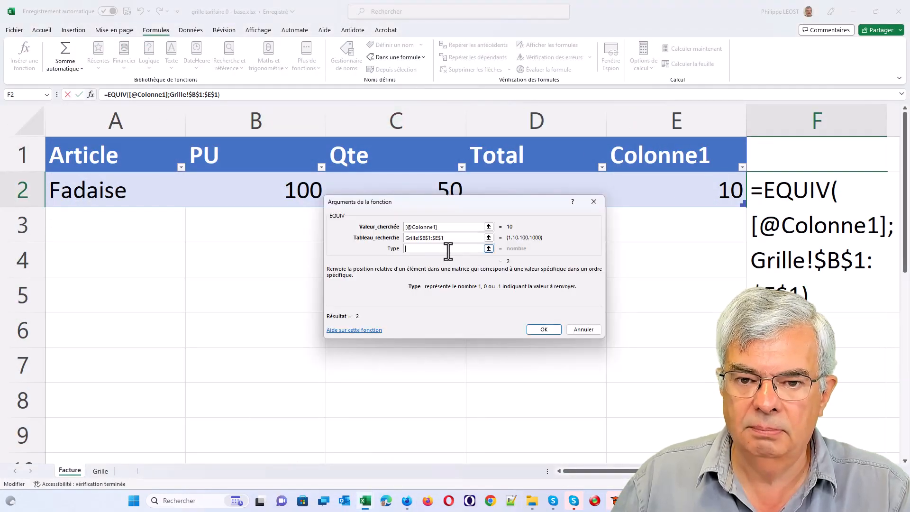
text(1)
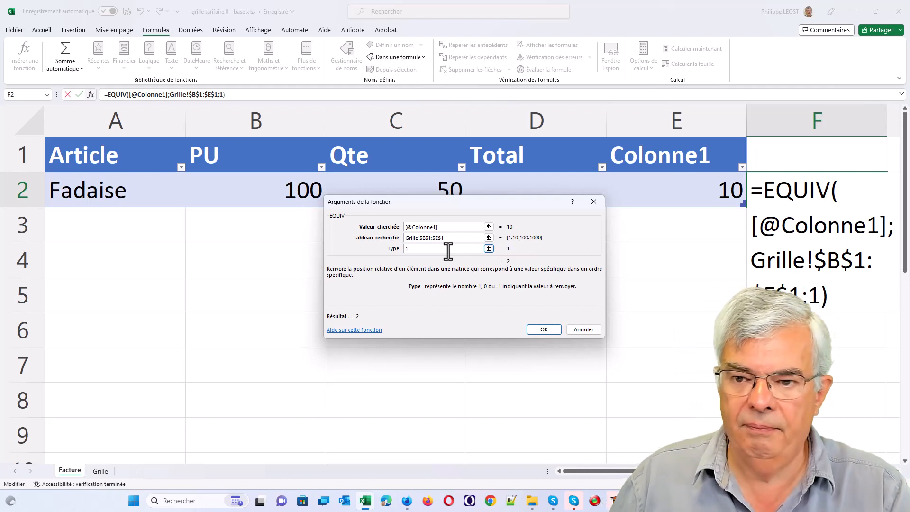
click(545, 330)
Test the column position lookup with quantities 8, 150 and 2000 in cell C2, and restore the quantity to 50.
click(427, 188)
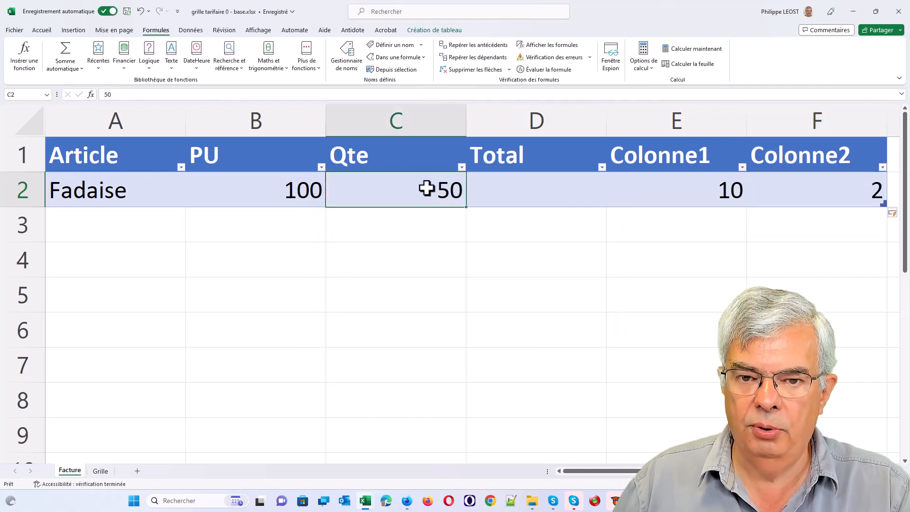
text(8)
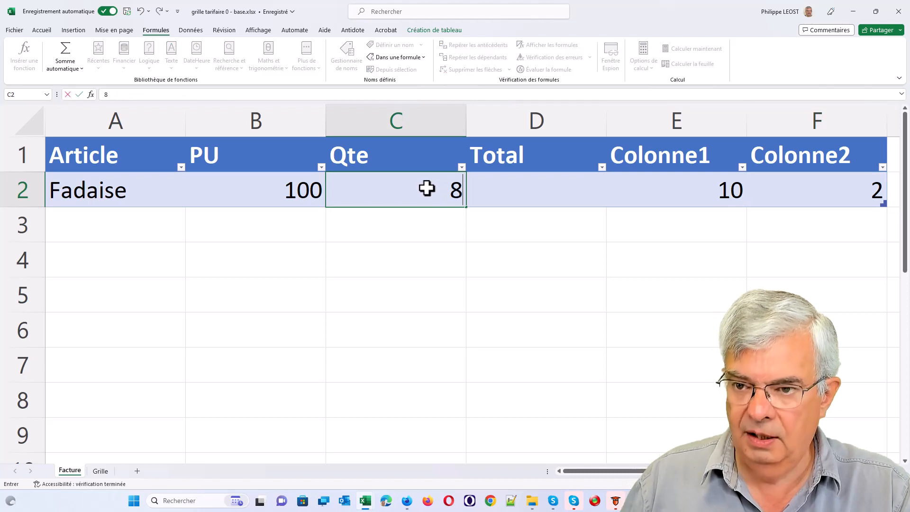
key(Return)
click(427, 189)
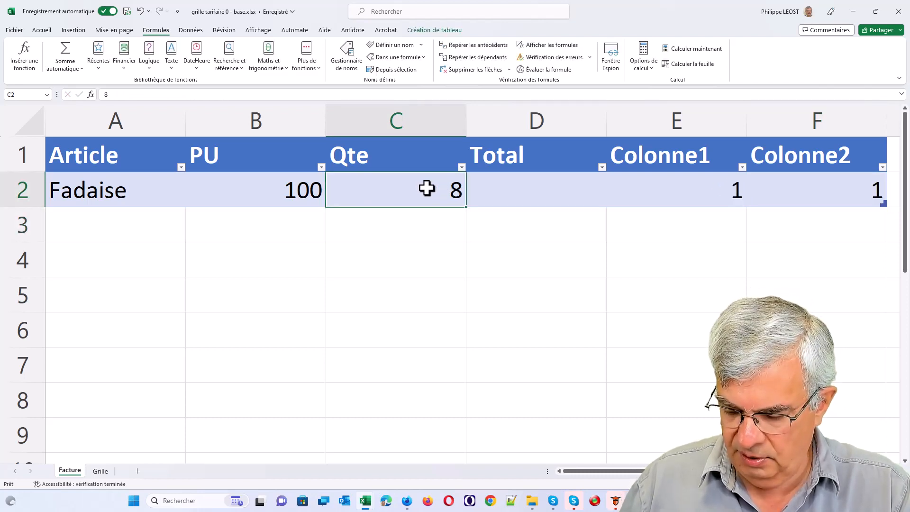
text(150)
key(Return)
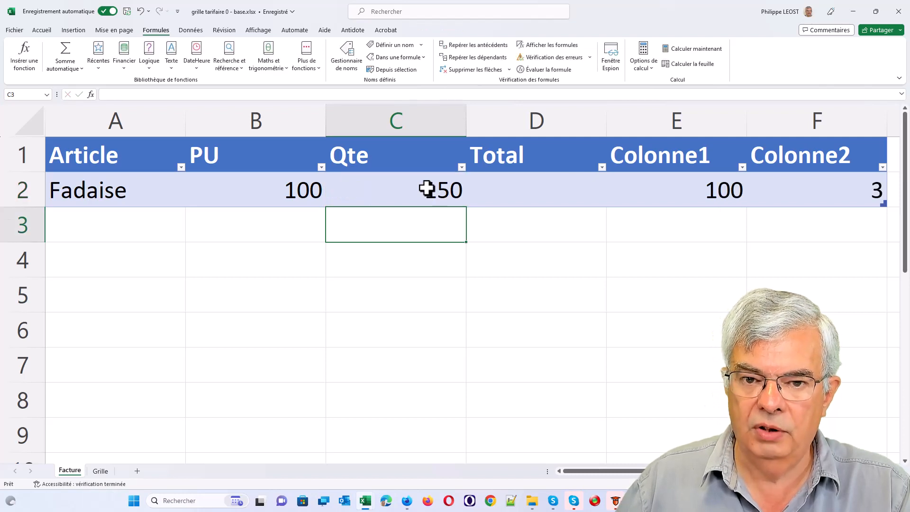
click(427, 189)
text(2000)
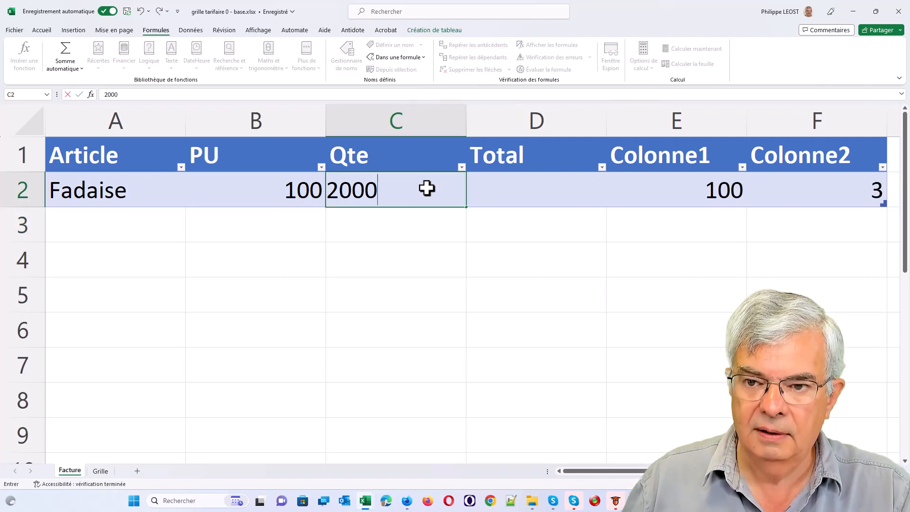
key(Return)
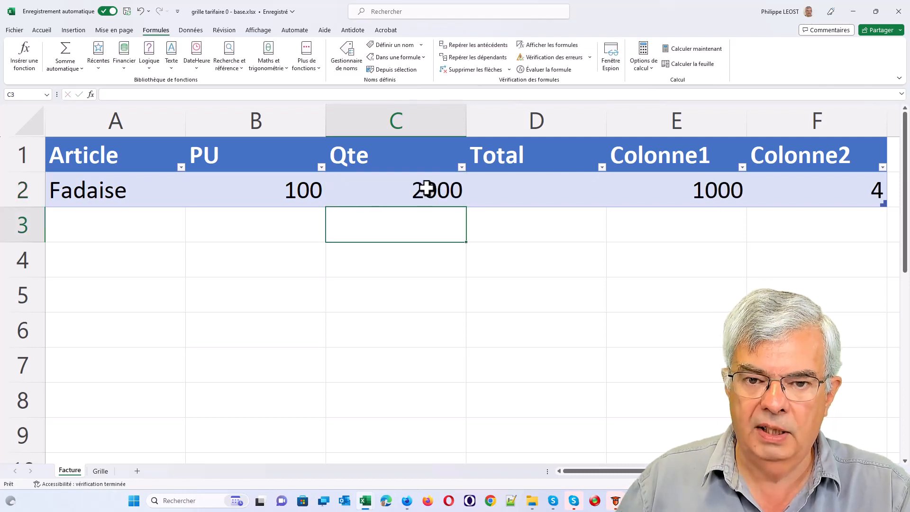
click(428, 188)
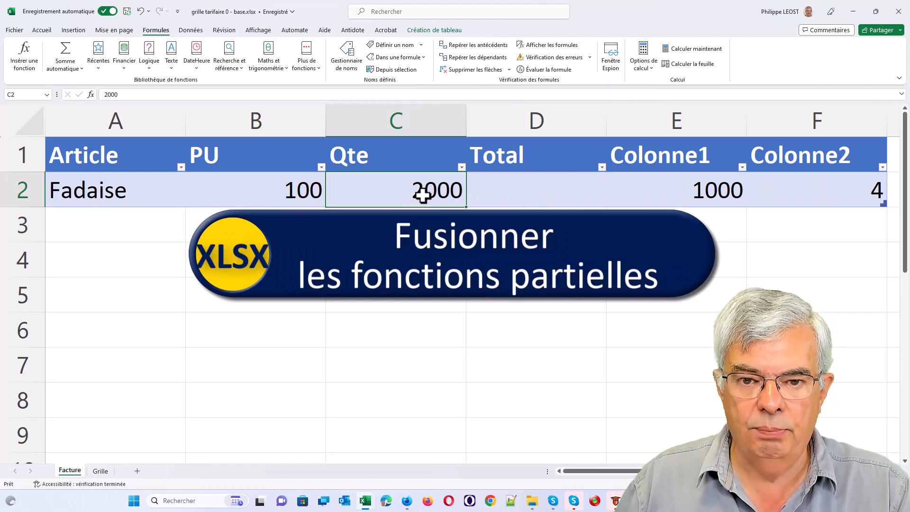
text(50)
key(Return)
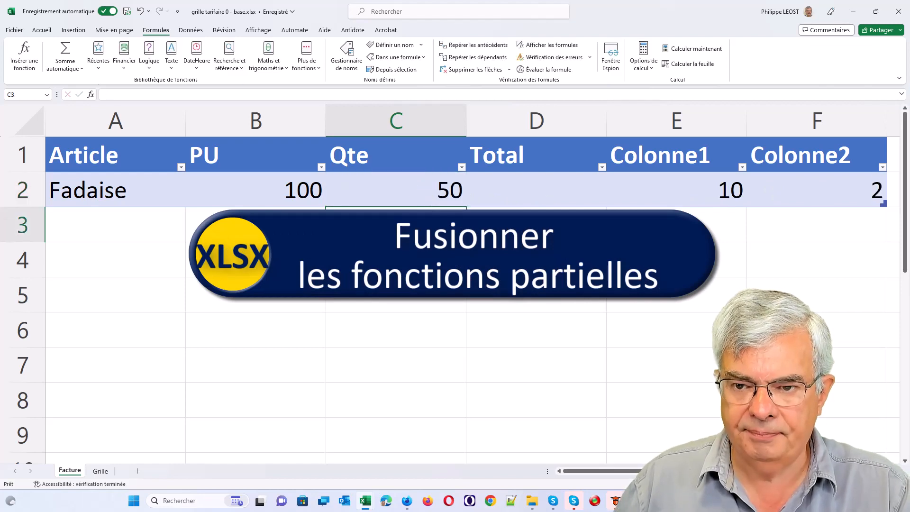
Review the formulas in F2 and E2, and copy E2's RECHERCHEH expression without its equals sign, leaving the cell unmodified.
click(823, 195)
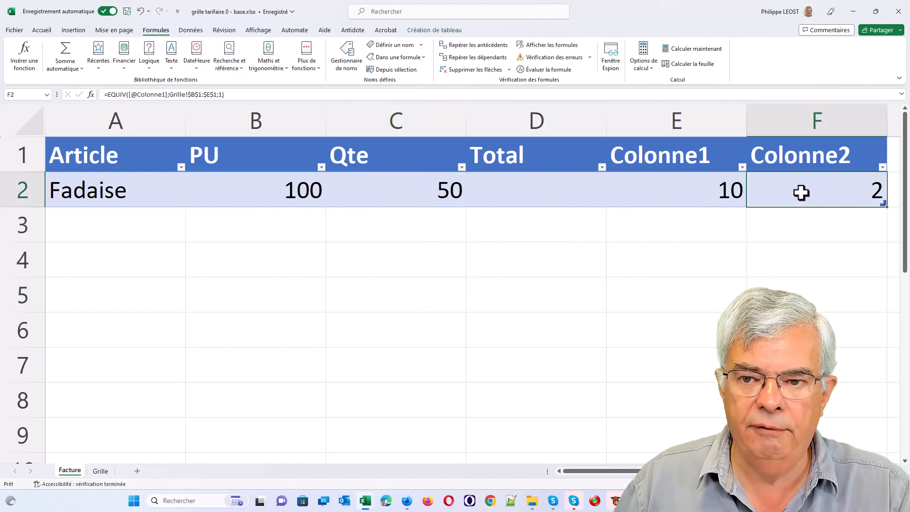
click(728, 191)
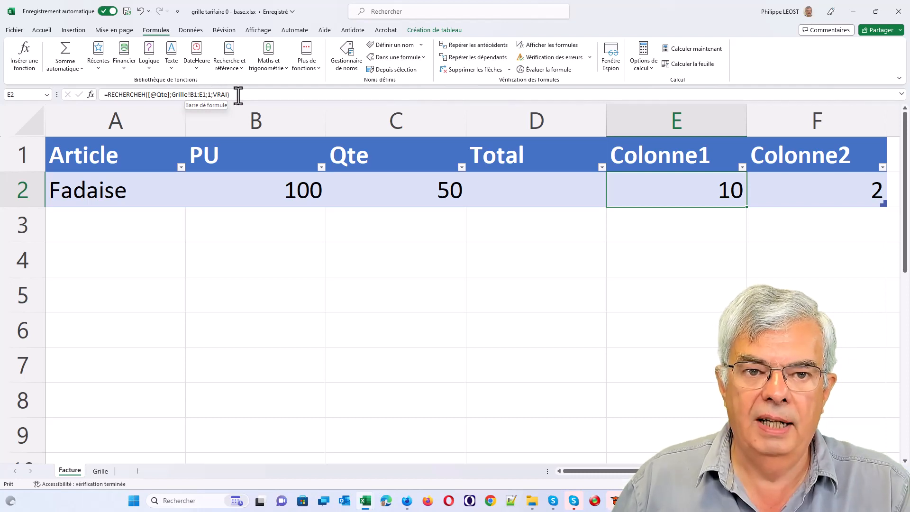
click(830, 192)
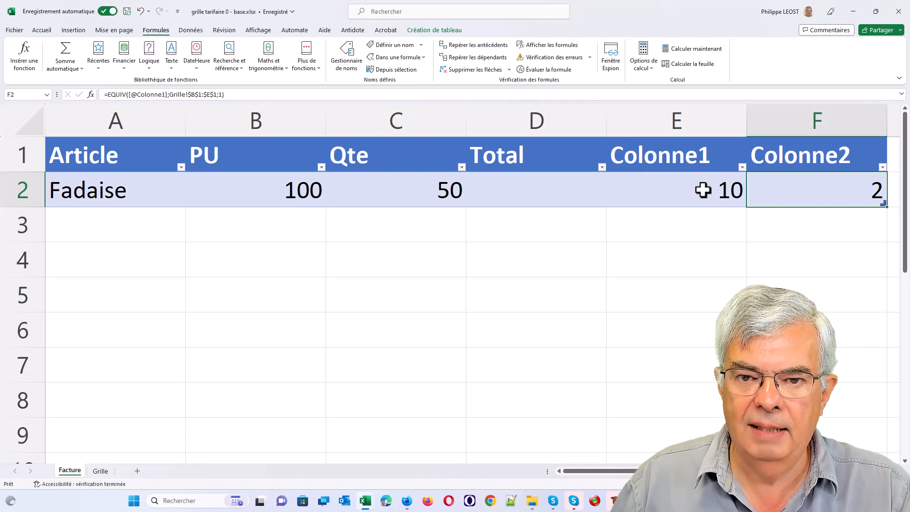
click(704, 190)
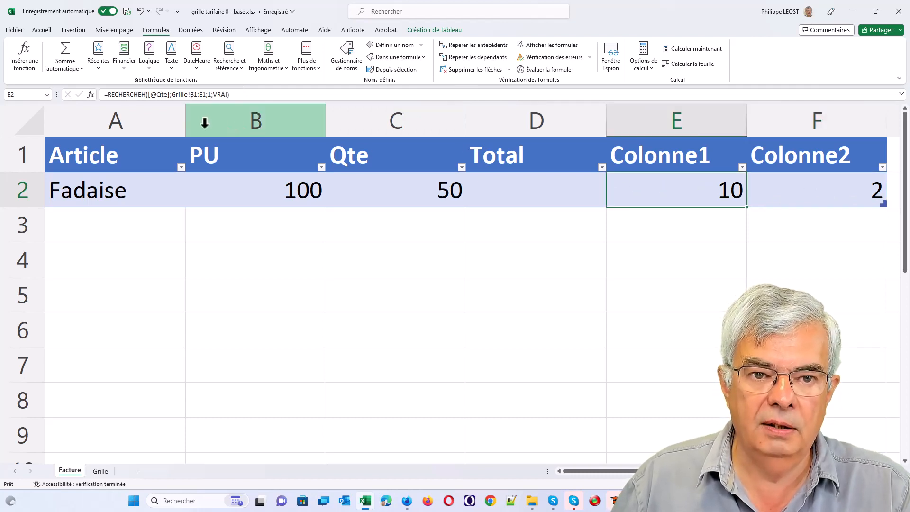
drag(232, 94, 106, 101)
key(ctrl+c)
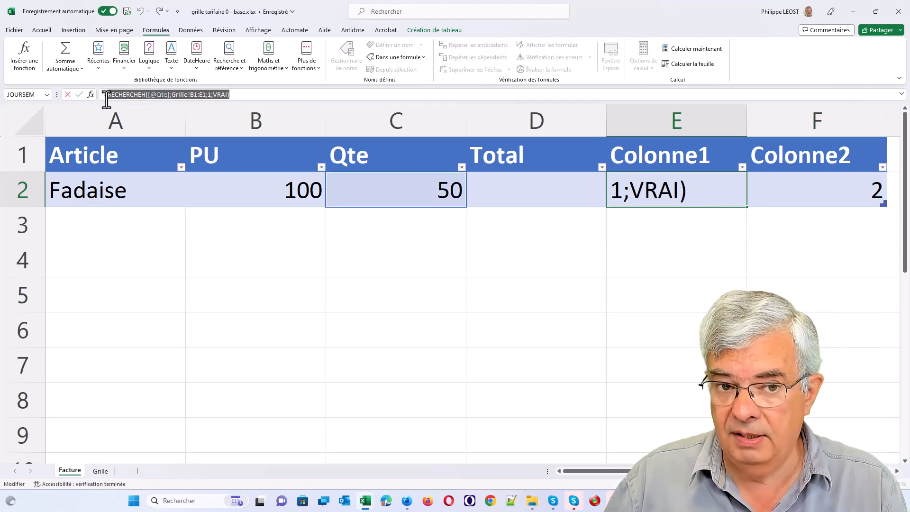
key(Escape)
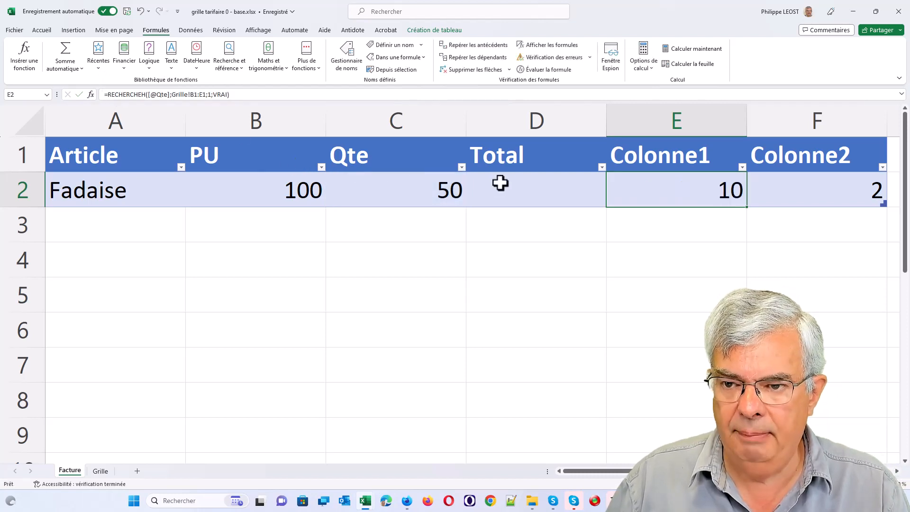
click(820, 197)
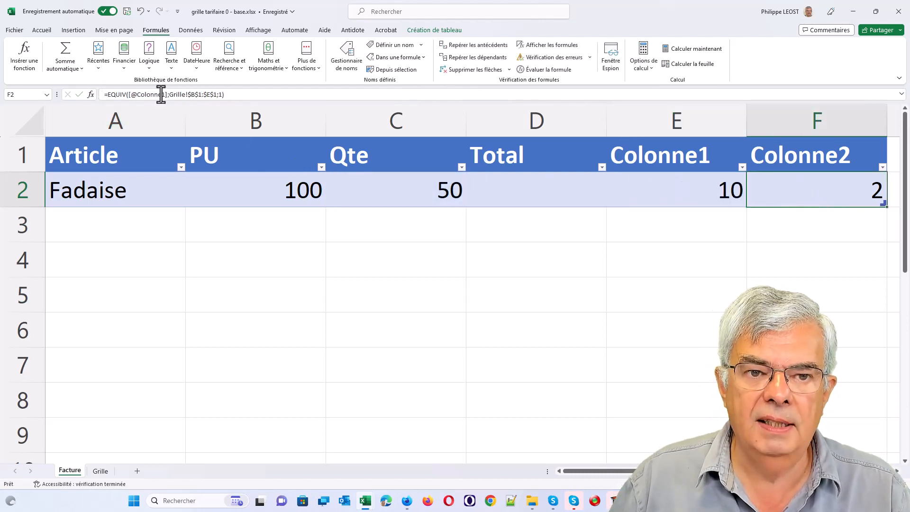
click(134, 94)
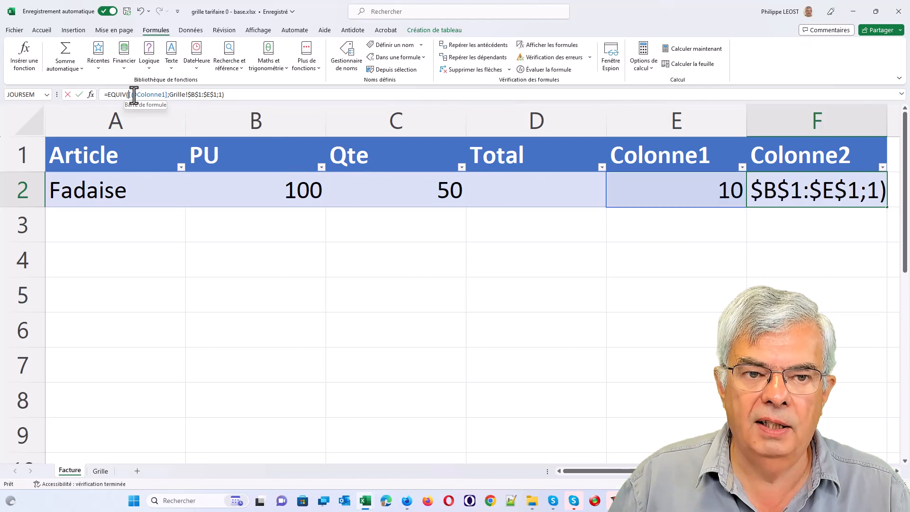
drag(134, 94, 169, 95)
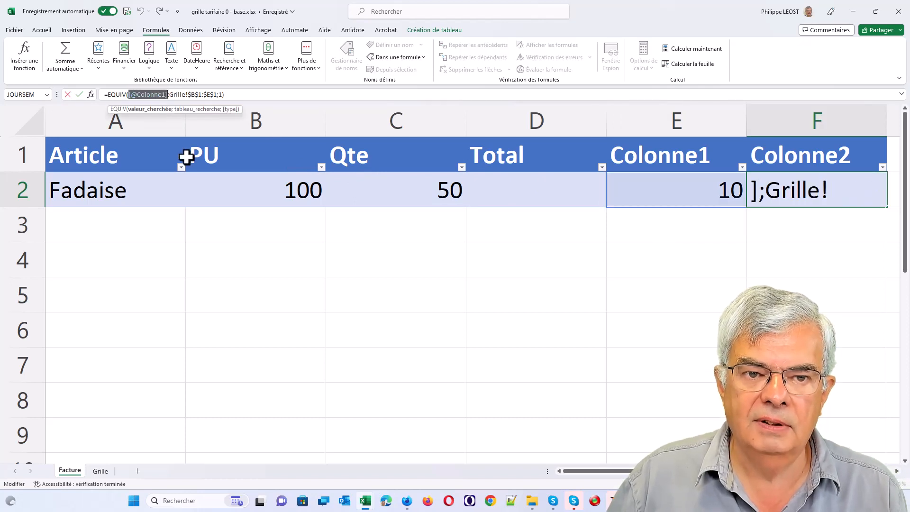
key(ctrl+v)
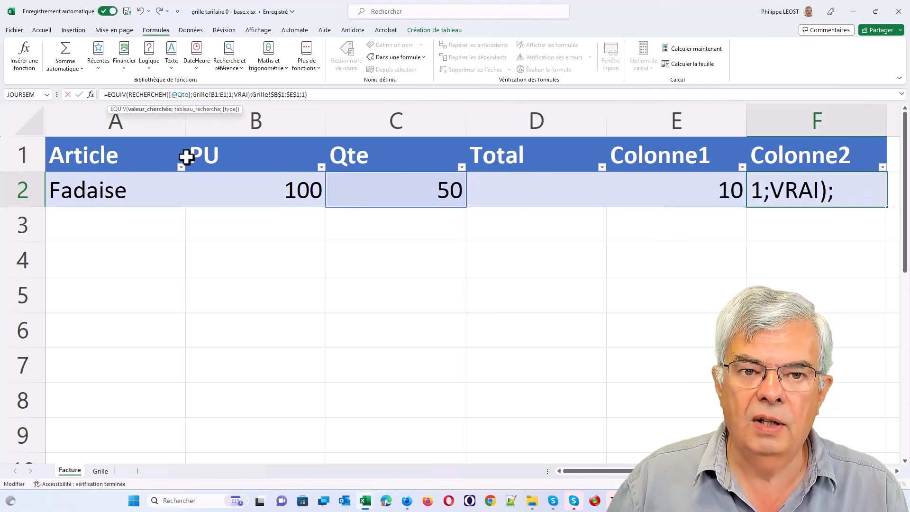
key(Return)
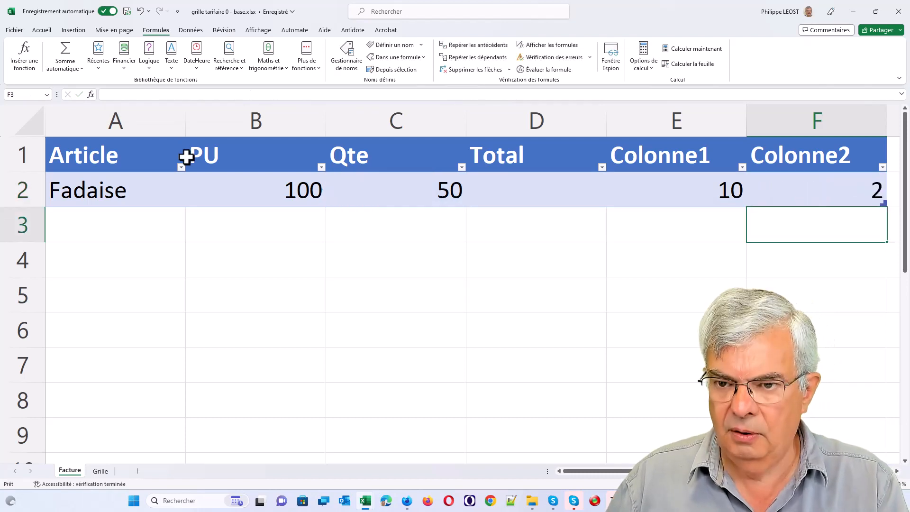
Copy F2's combined EQUIV and RECHERCHEH expression without its equals sign, leaving the cell unmodified.
click(851, 194)
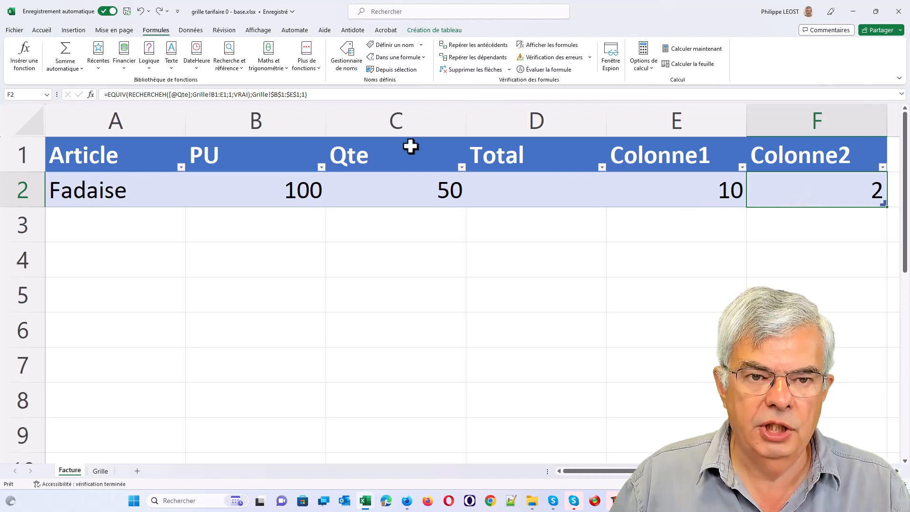
drag(329, 94, 108, 98)
key(ctrl+c)
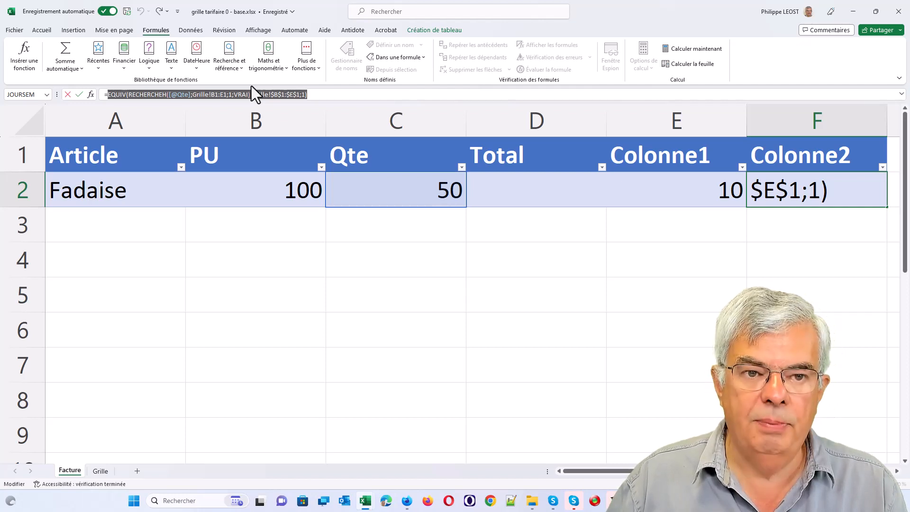
key(ctrl+Return)
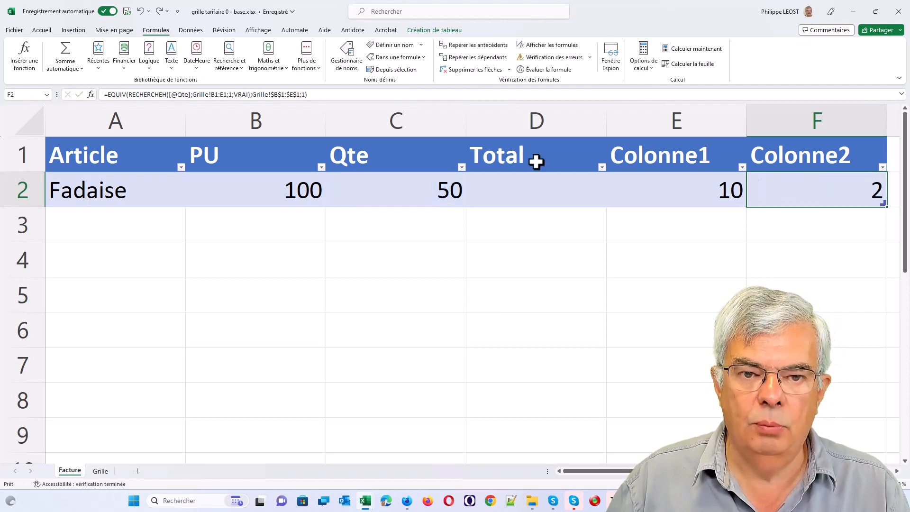
Replace the fixed column index in B2's RECHERCHEV formula with the copied EQUIV expression followed by +1, and validate it.
click(298, 196)
click(229, 94)
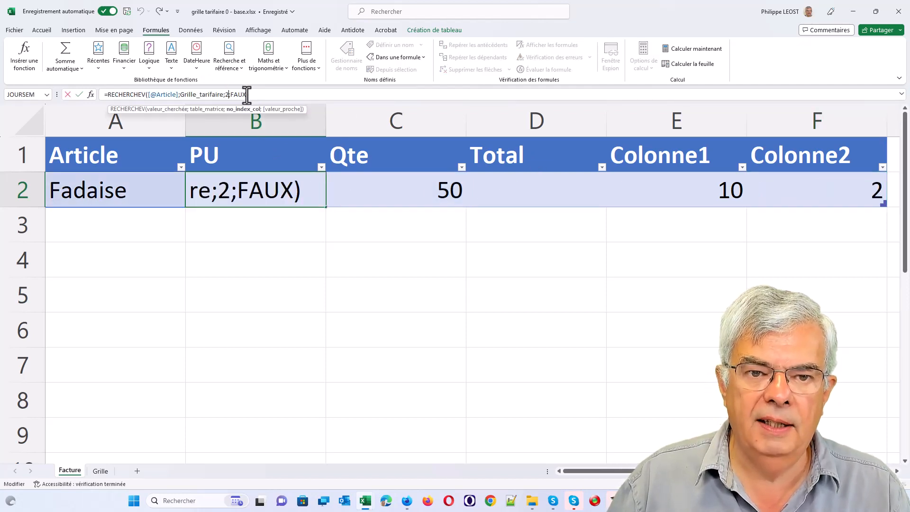
key(BackSpace)
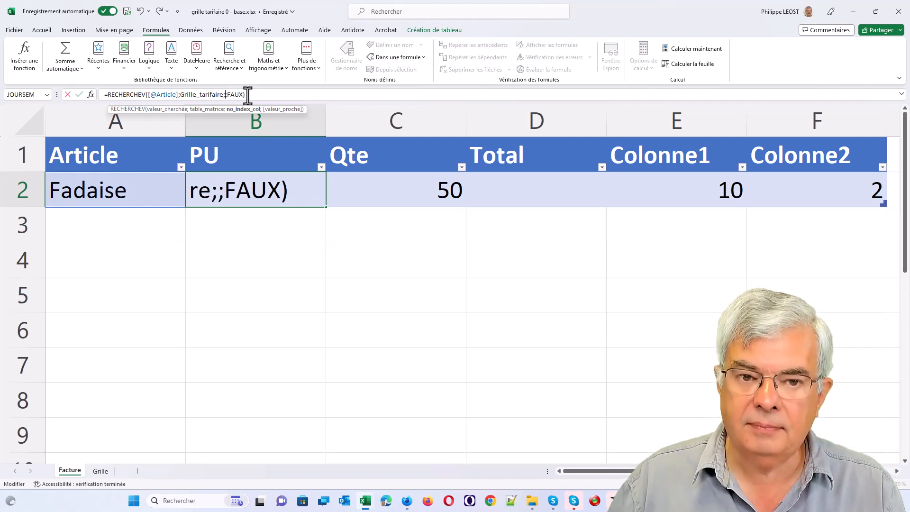
key(ctrl+v)
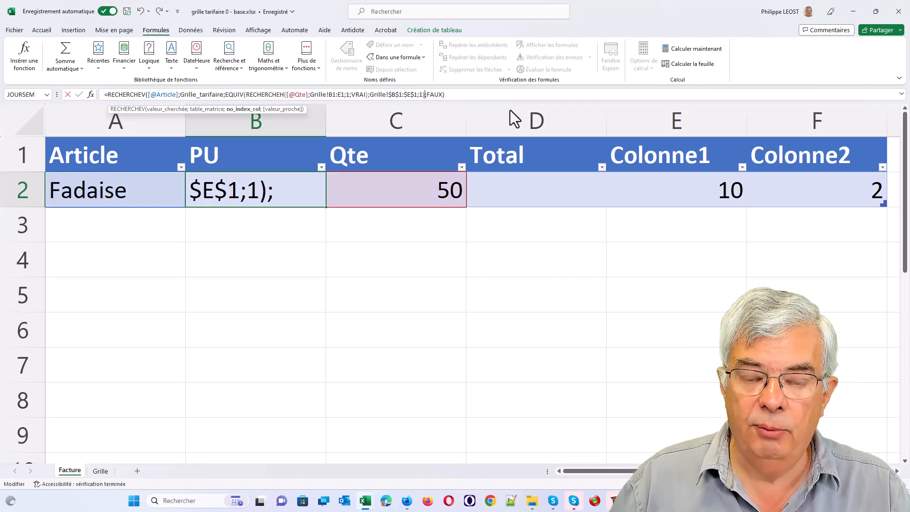
text(+1)
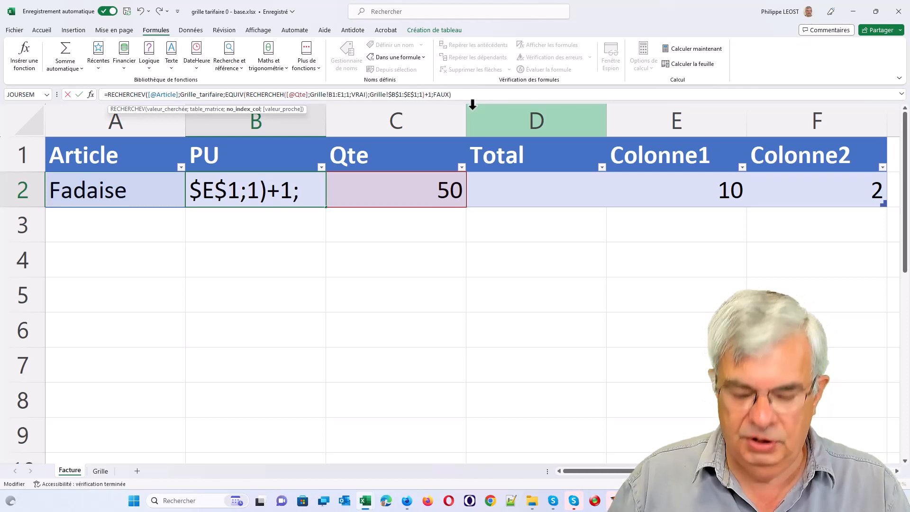
key(Return)
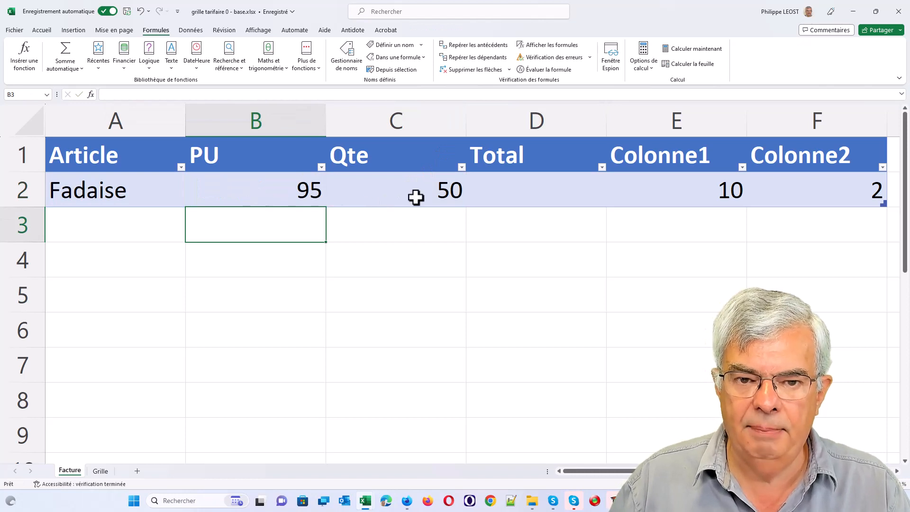
Test the unit price lookup by entering quantities 8, 150 and 9000 in cell C2.
click(433, 194)
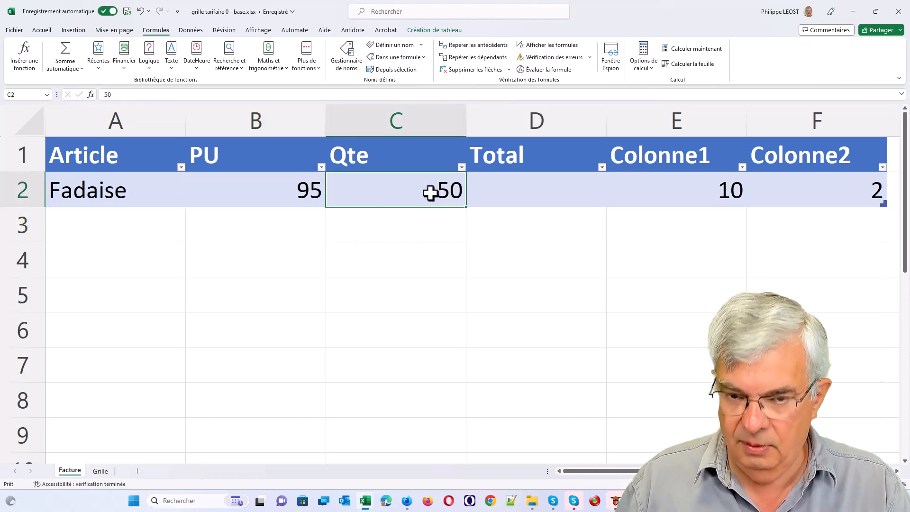
text(8)
key(Return)
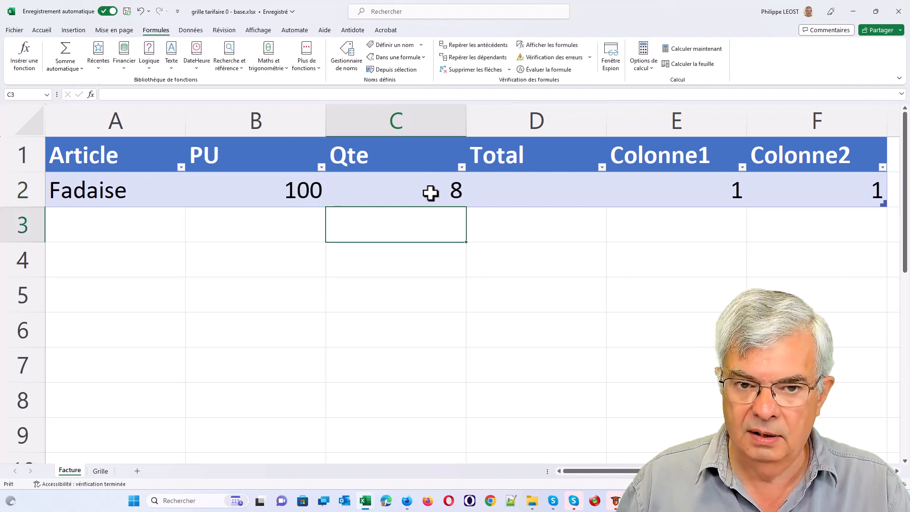
click(448, 193)
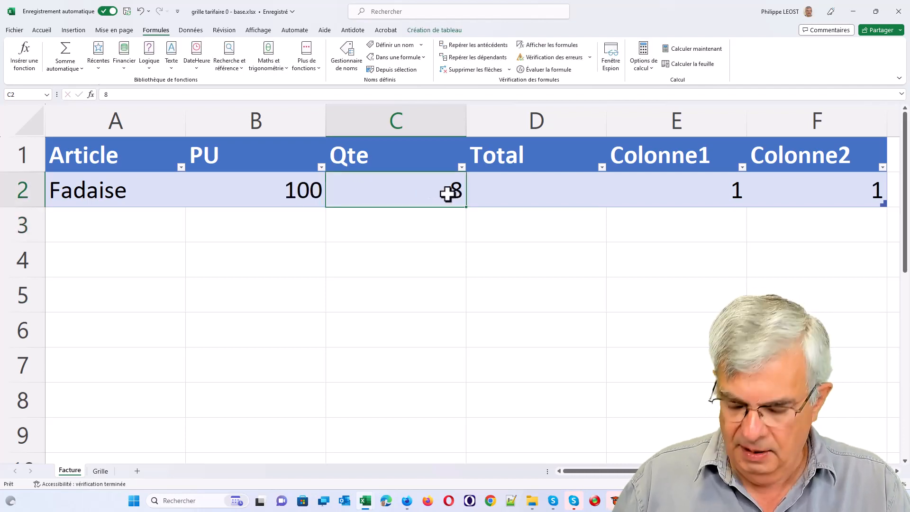
text(150)
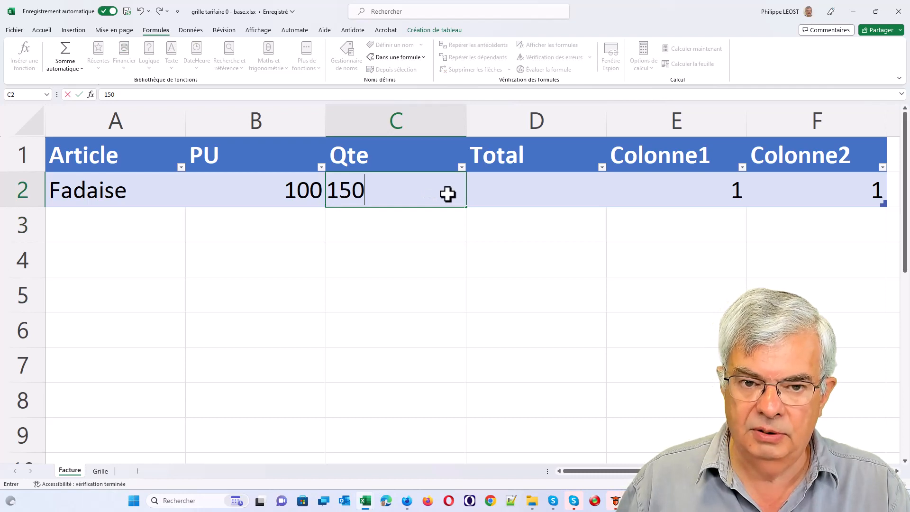
key(Return)
click(427, 193)
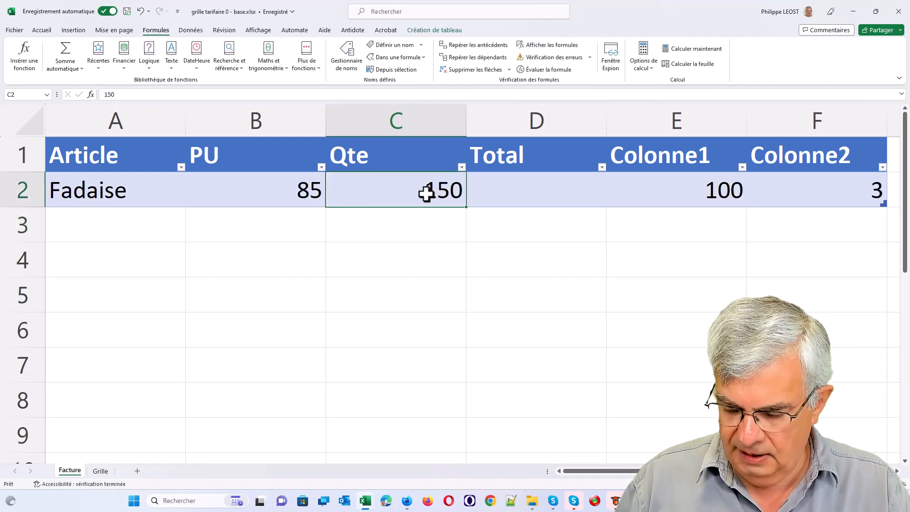
text(9000)
key(Return)
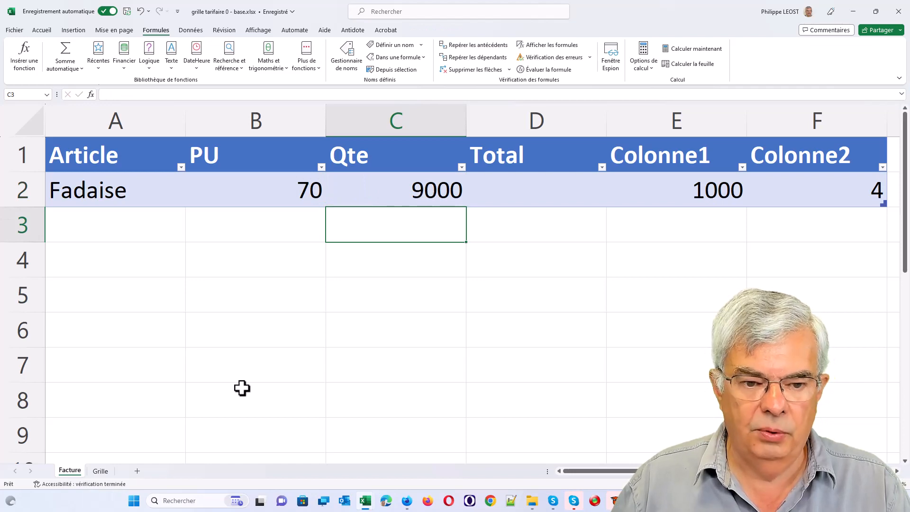
Check Fadaise's prices by quantity bracket in the Grille sheet and return to the Facture sheet.
click(101, 471)
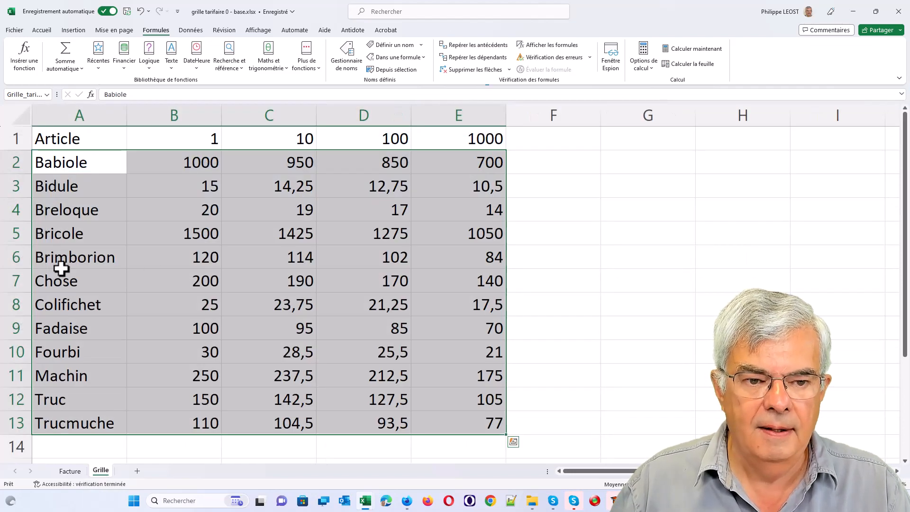
click(68, 329)
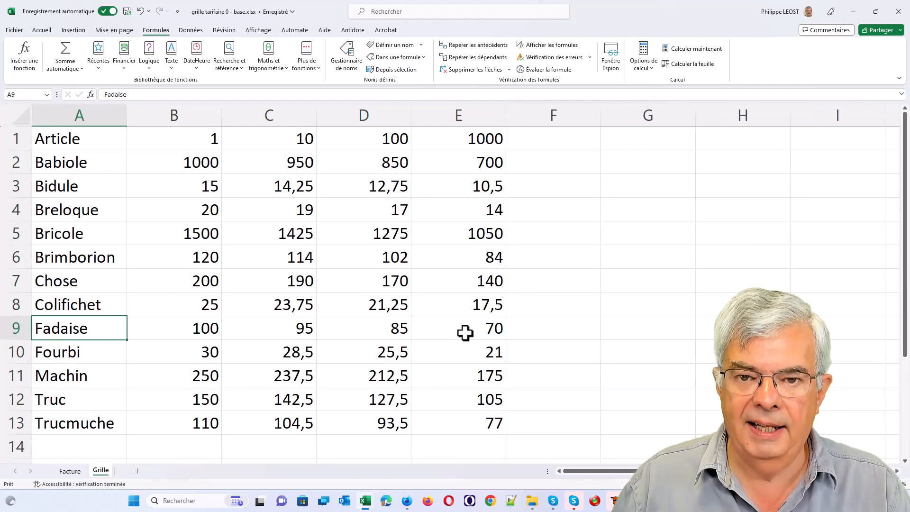
click(70, 471)
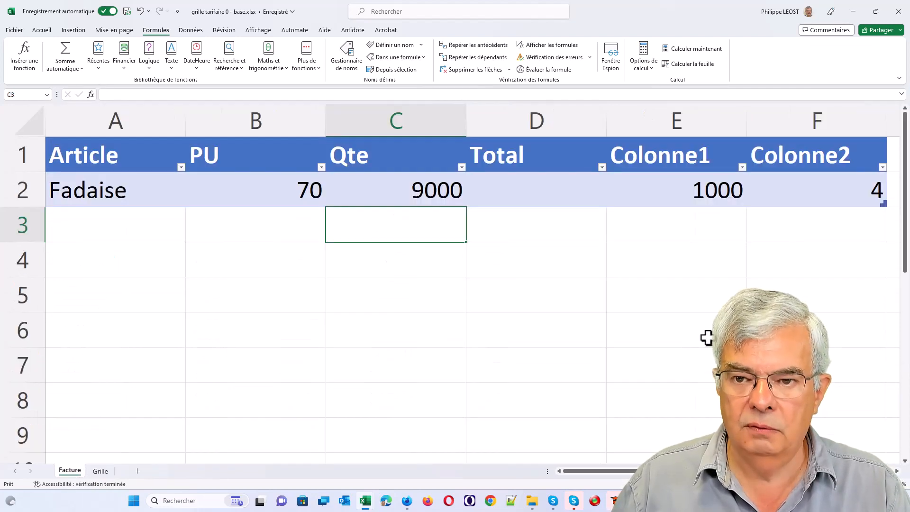
Delete the intermediate columns E and F, Colonne1 and Colonne2, from the Facture sheet.
drag(675, 125, 779, 125)
right_click(783, 123)
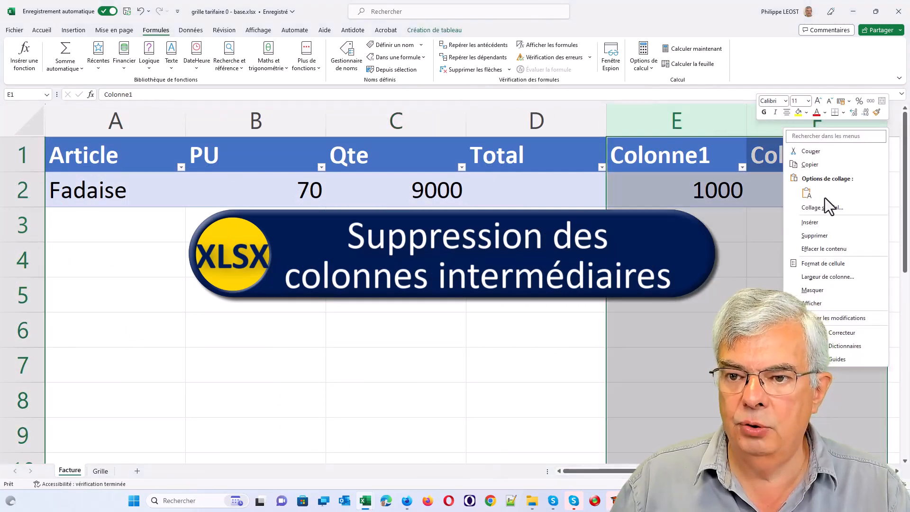
click(827, 235)
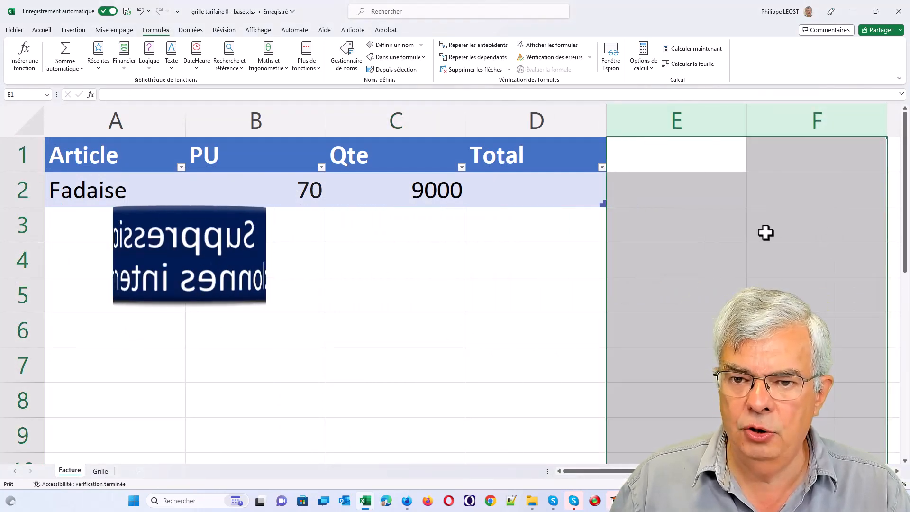
click(529, 192)
text(=)
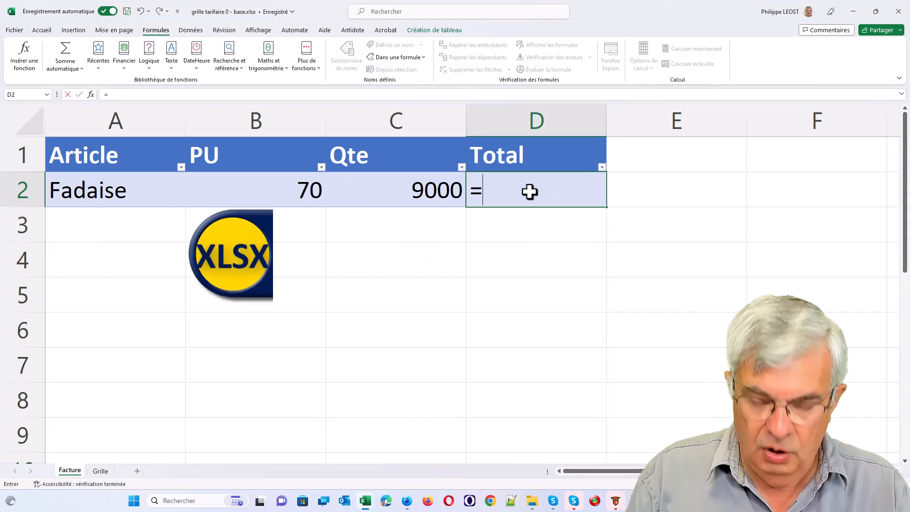
click(309, 189)
text(*)
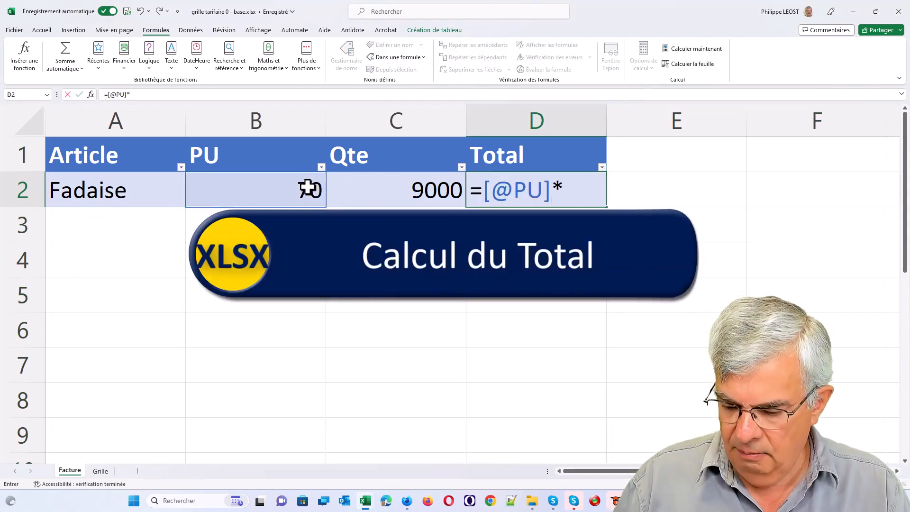
click(413, 189)
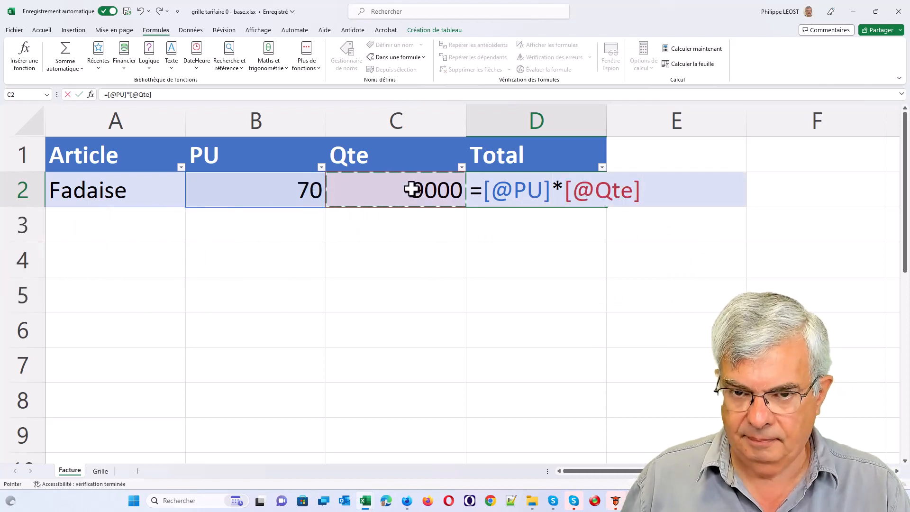
key(Return)
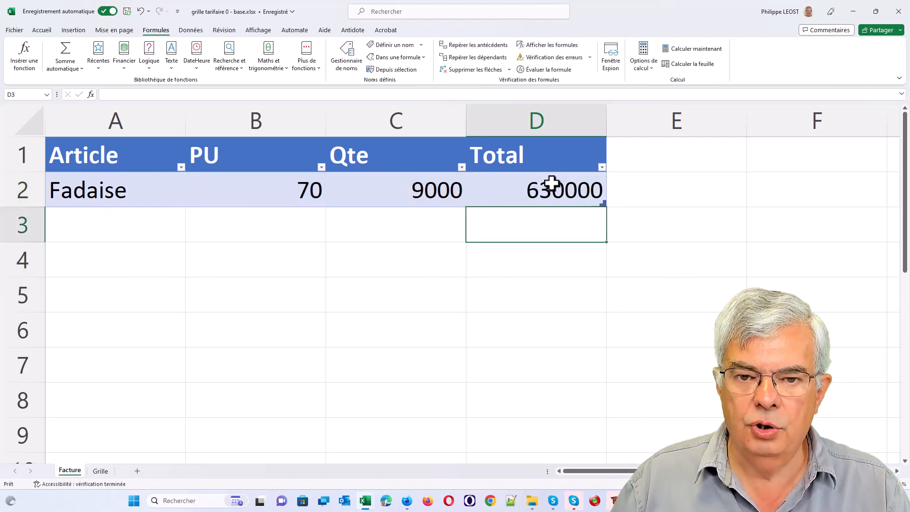
click(556, 189)
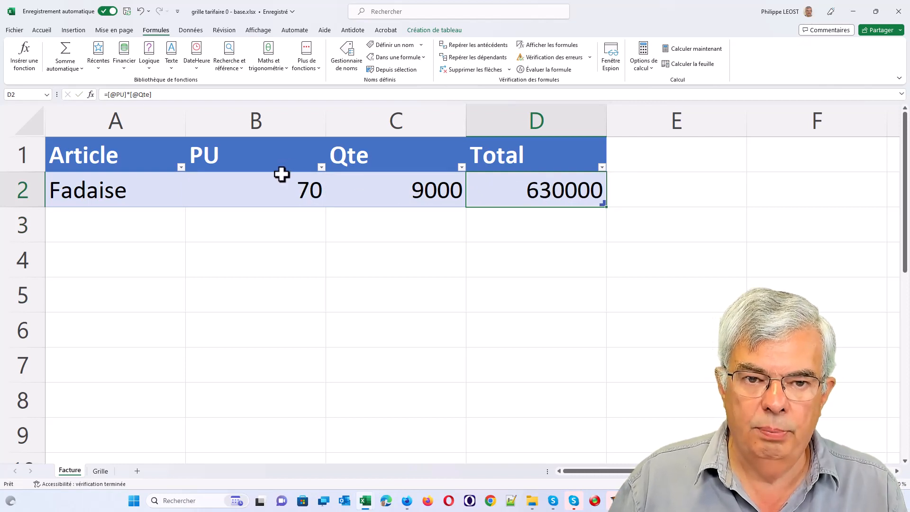
Apply the Comptabilité number format in euros to the PU and Total columns, B and D.
click(282, 122)
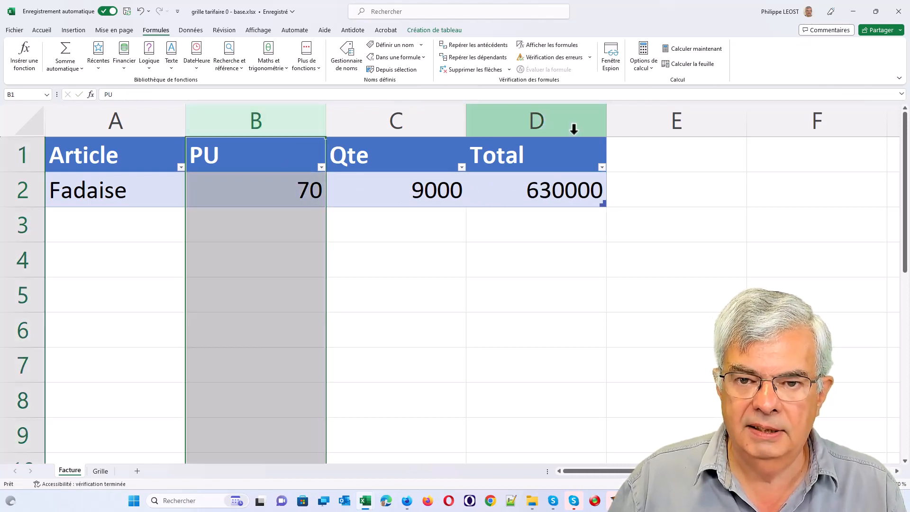
ctrl+click(566, 128)
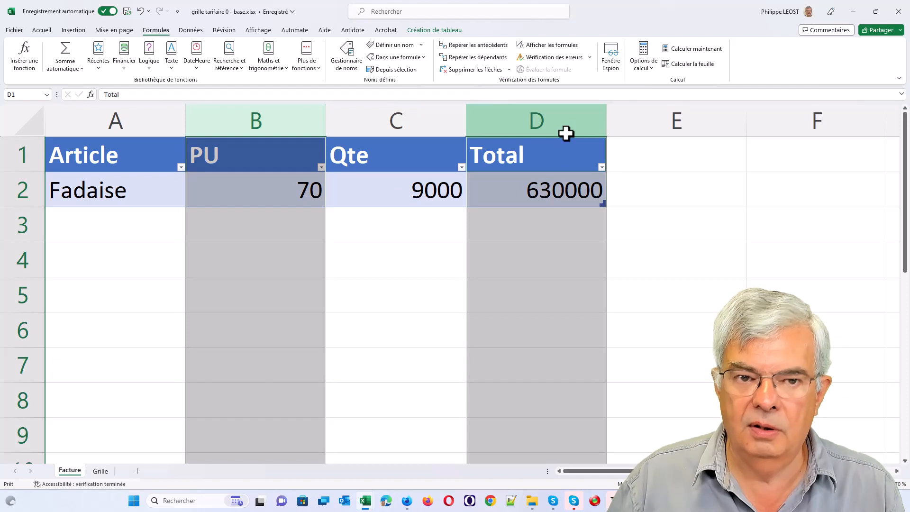
click(42, 31)
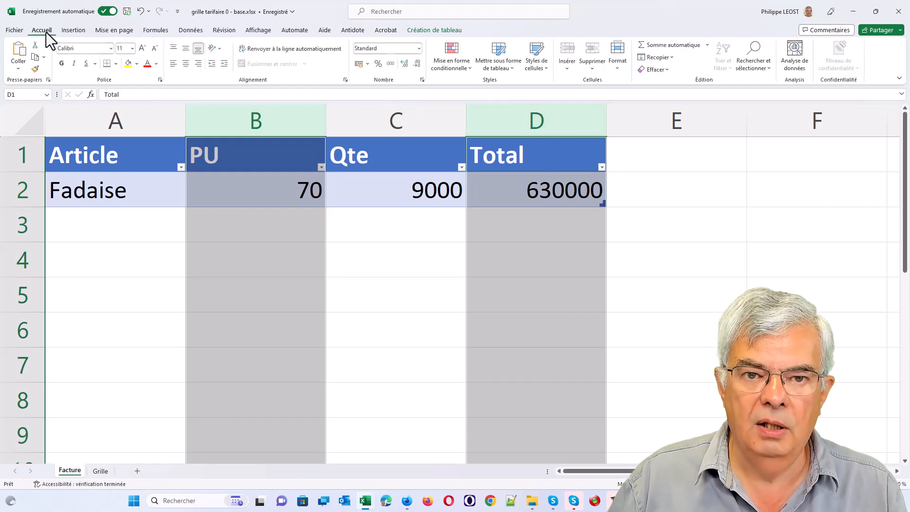
click(360, 64)
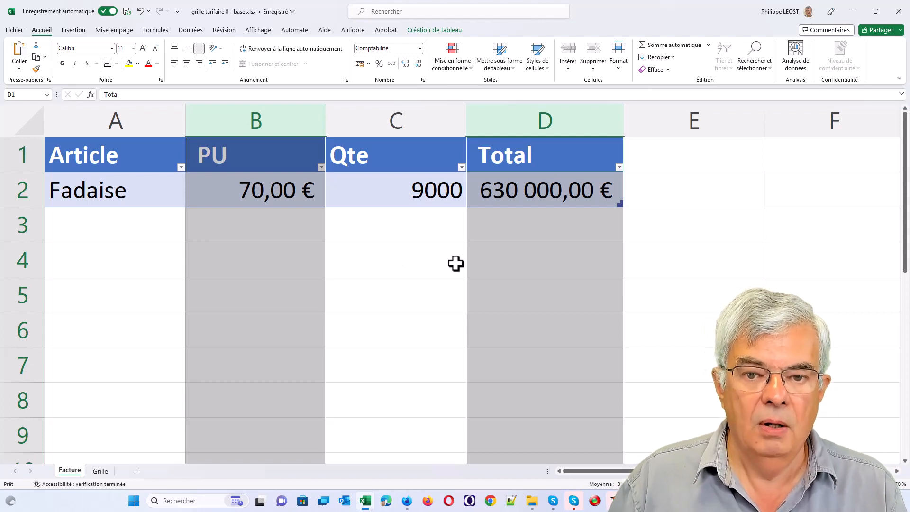
Test the price lookup by setting the quantity in cell C2 to 8, and to 150.
click(397, 187)
text(8)
key(Return)
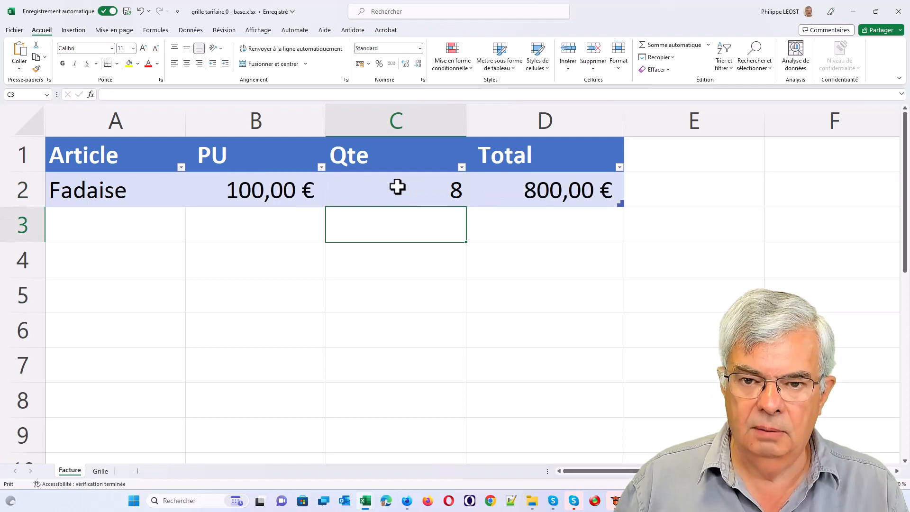
click(397, 187)
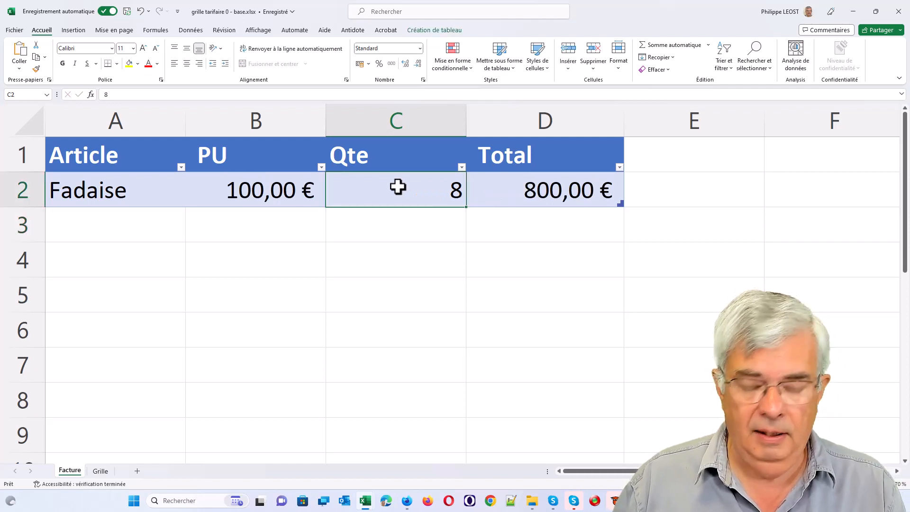
text(150)
key(Return)
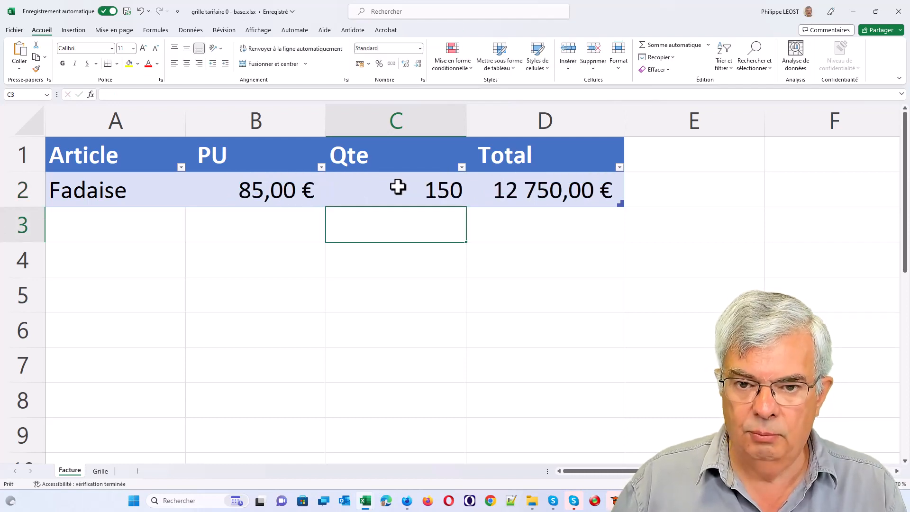
click(418, 192)
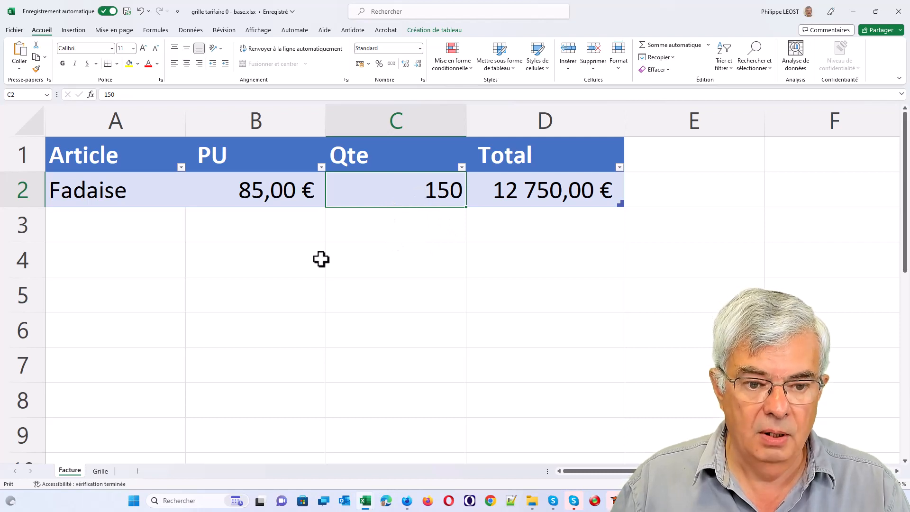
Rename the Facture sheet as Recherche V-H.
double_click(79, 471)
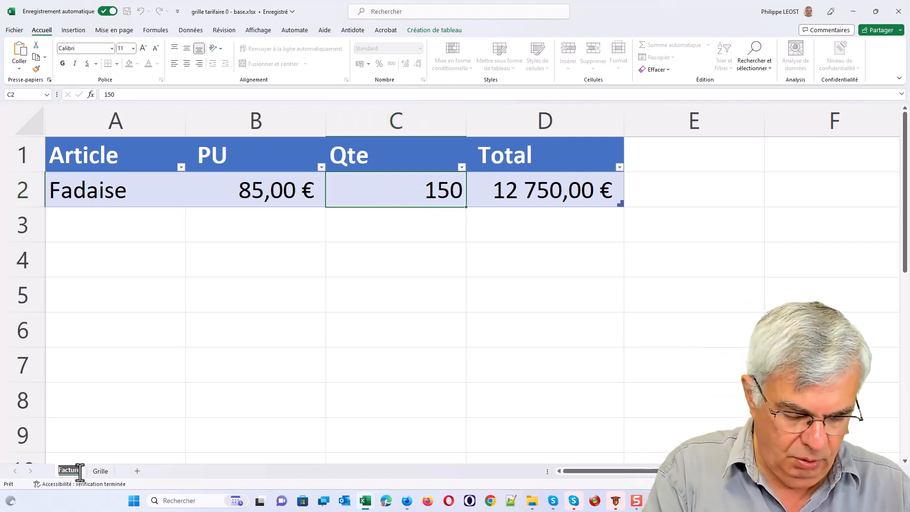
text(Reche)
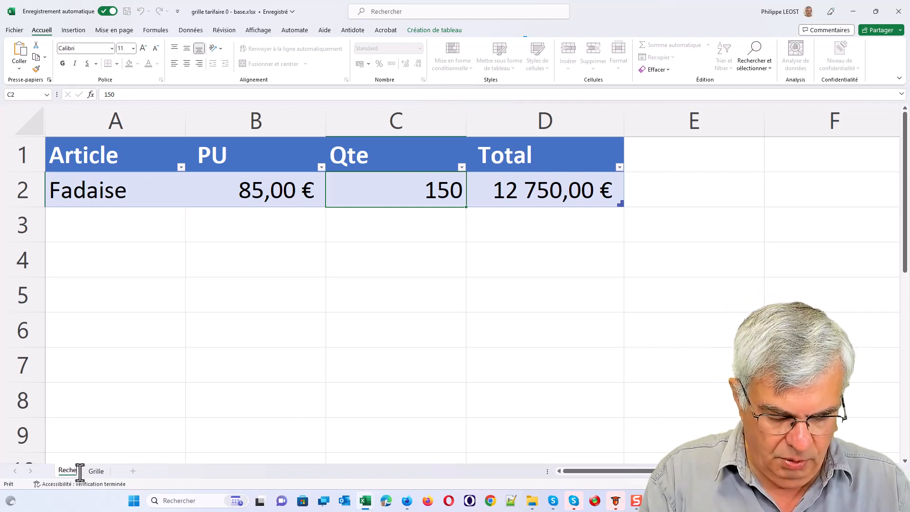
text(rche V)
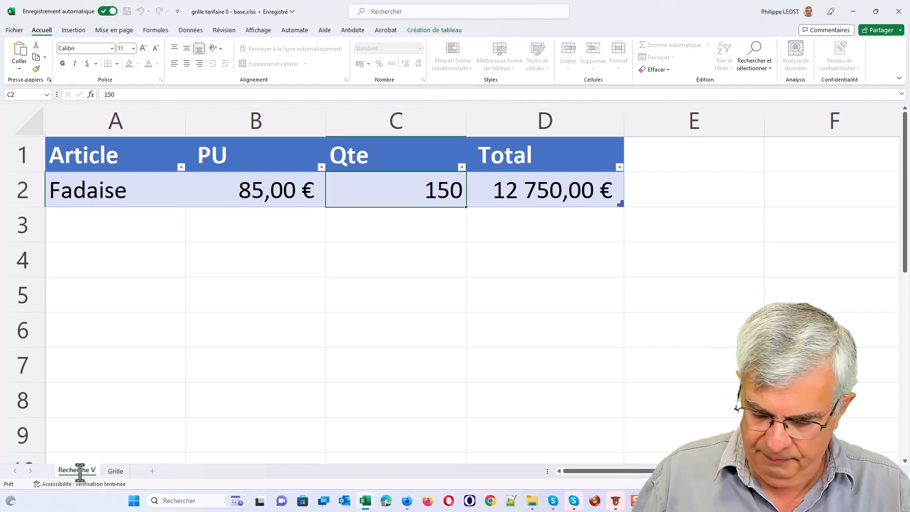
text(-H)
key(Return)
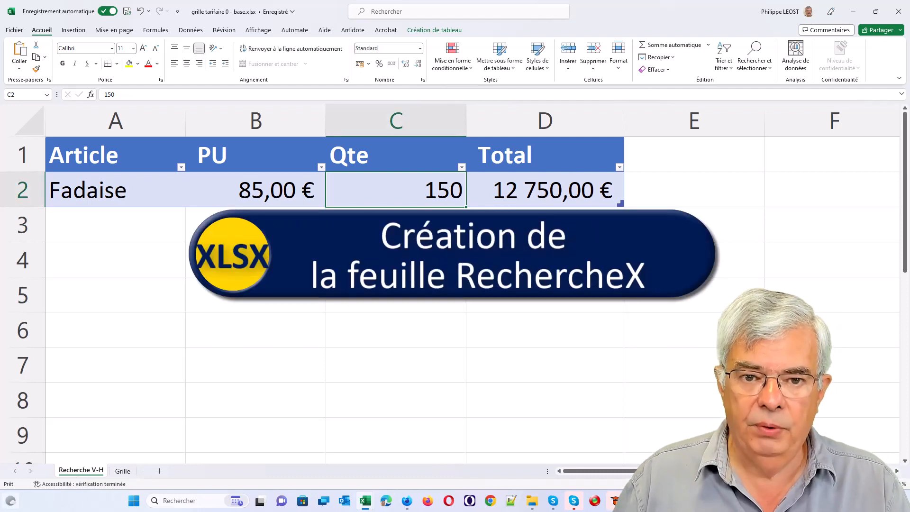
Create a copy of the Recherche V-H sheet, placed before the original in the same workbook.
right_click(84, 470)
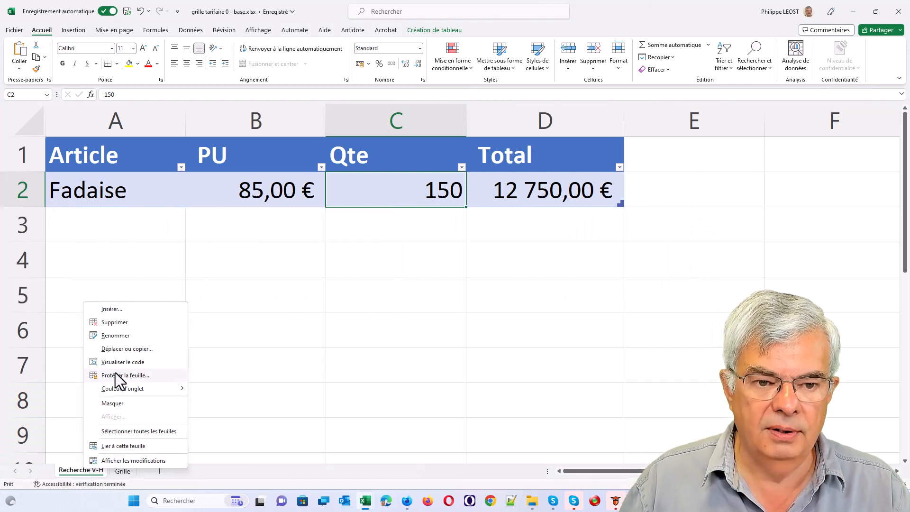
click(126, 350)
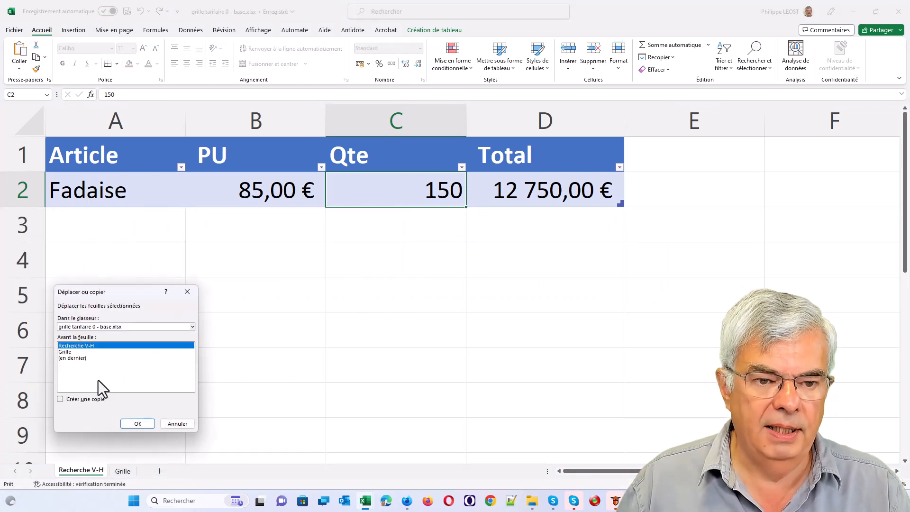
click(67, 401)
click(146, 423)
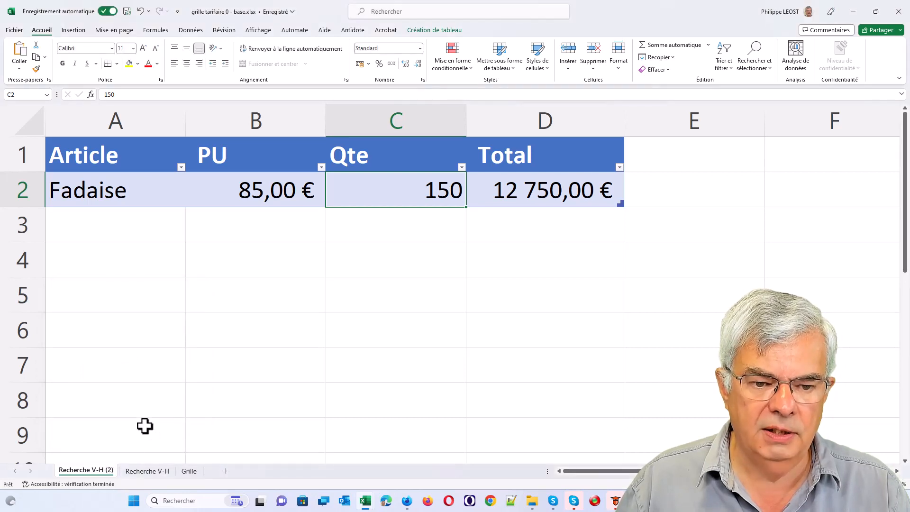
Rename the copied sheet as Recherche X.
double_click(104, 471)
click(100, 471)
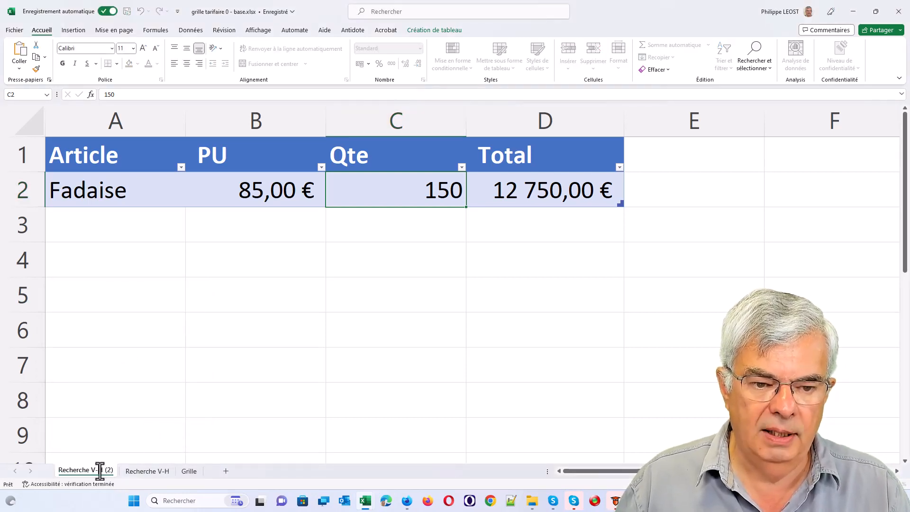
key(BackSpace)
key(BackSpace)
key(BackSpace)
key(BackSpace)
key(BackSpace)
key(BackSpace)
key(BackSpace)
key(BackSpace)
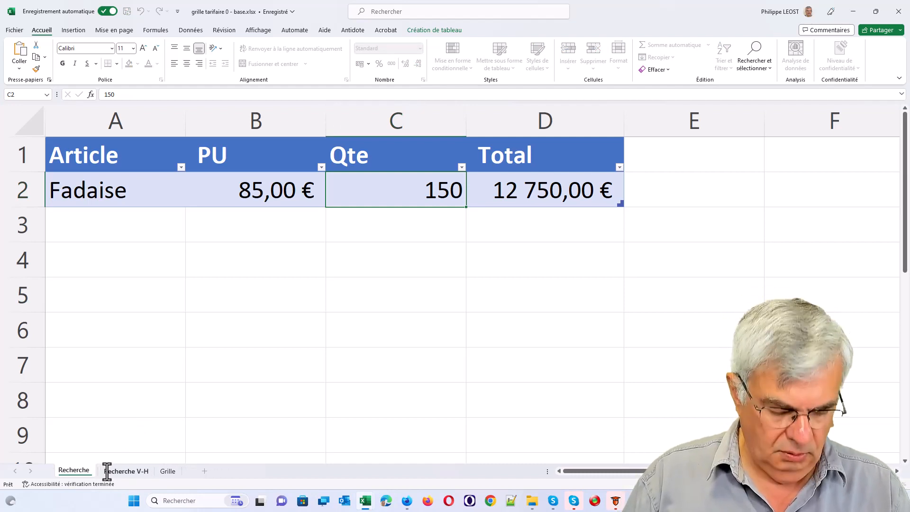
key(Return)
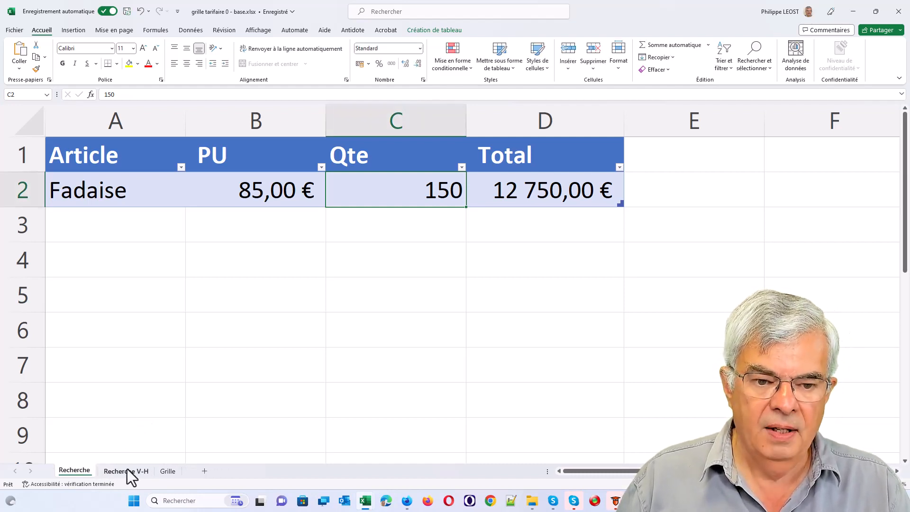
double_click(91, 472)
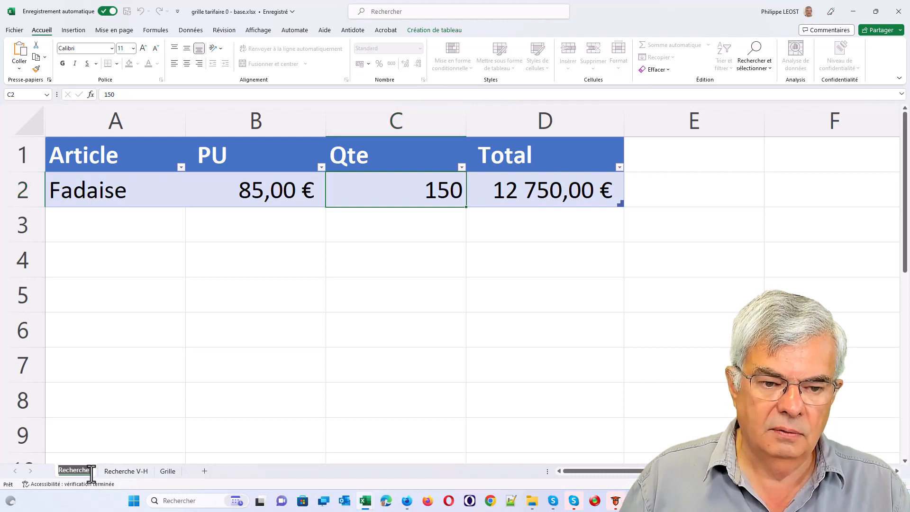
click(91, 472)
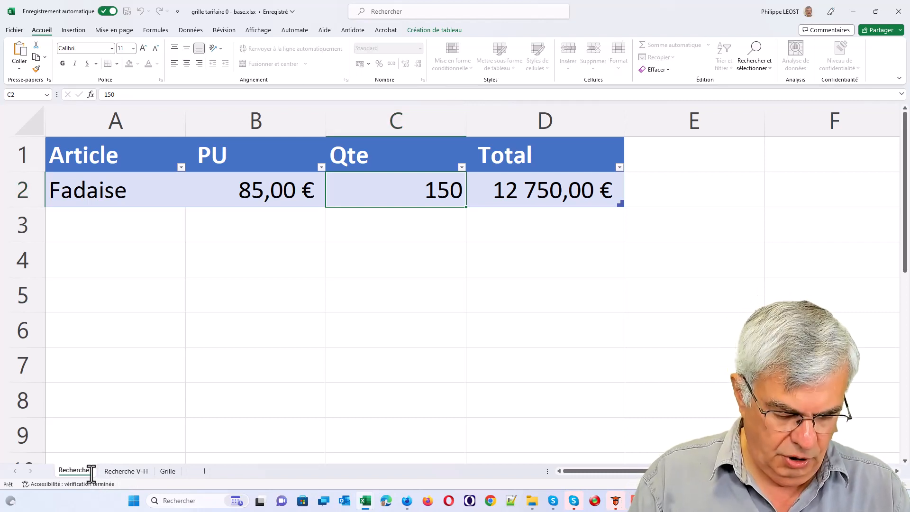
text(X)
key(Return)
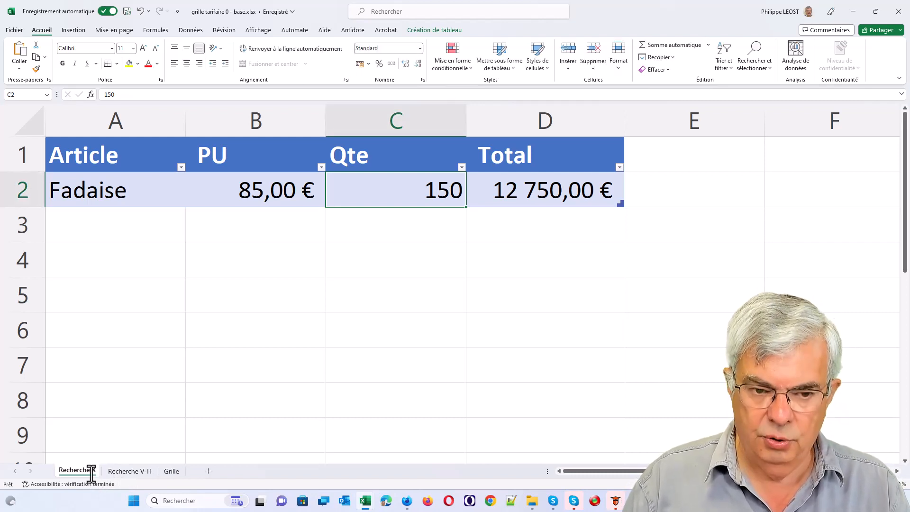
Clear the PU formula from cell B2 of the Recherche X sheet and set the quantity in C2 to 50.
click(266, 192)
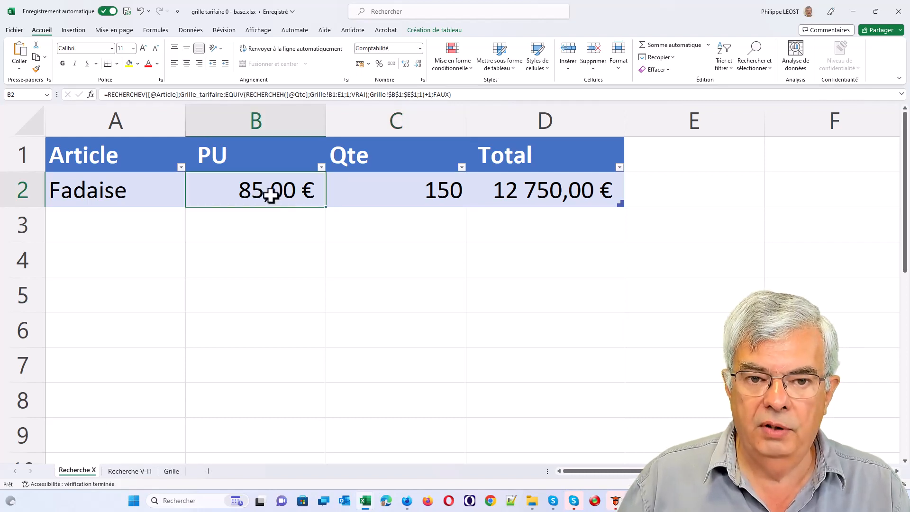
key(Delete)
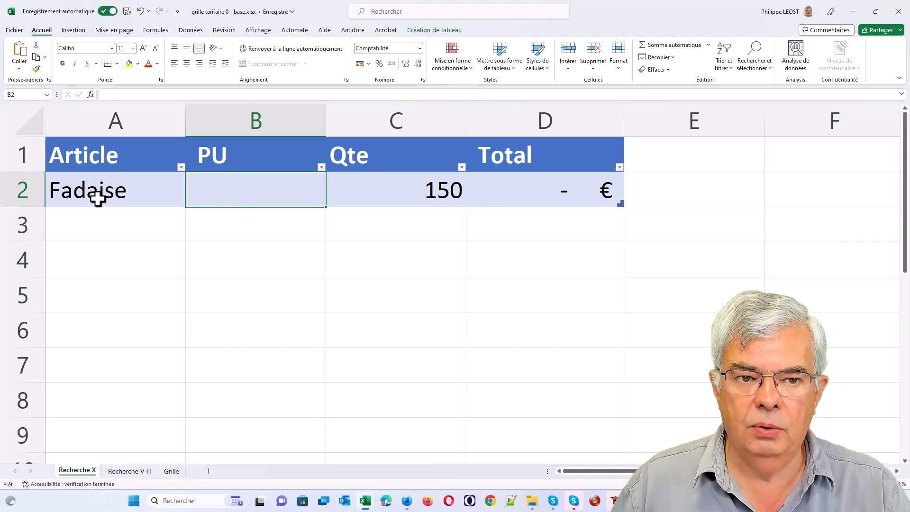
click(131, 192)
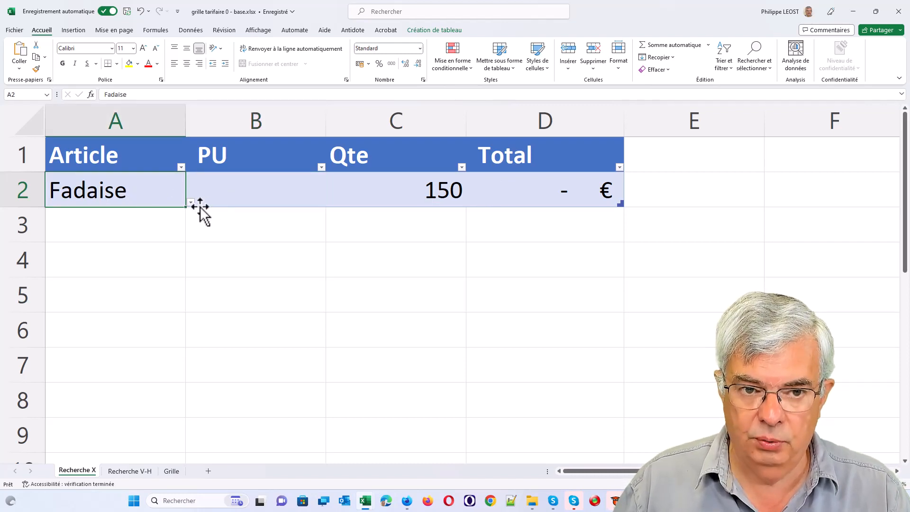
click(220, 194)
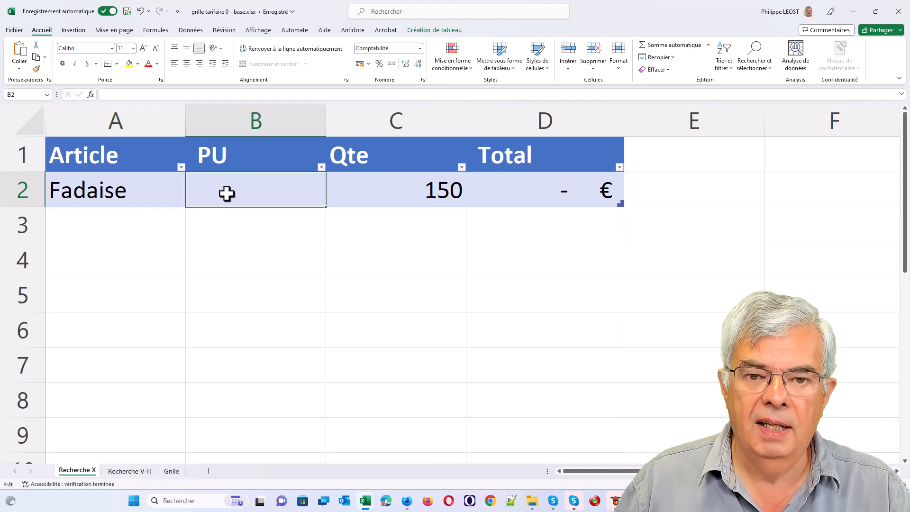
click(391, 193)
text(50)
key(Return)
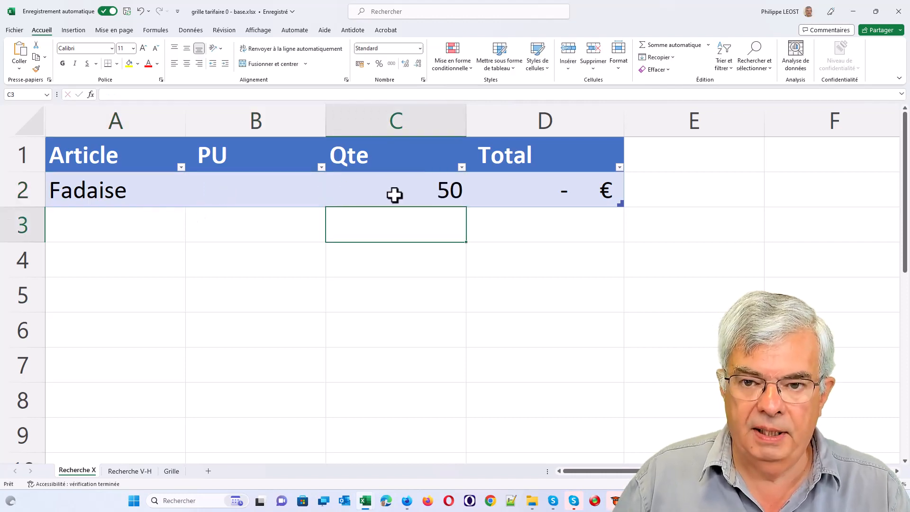
click(291, 195)
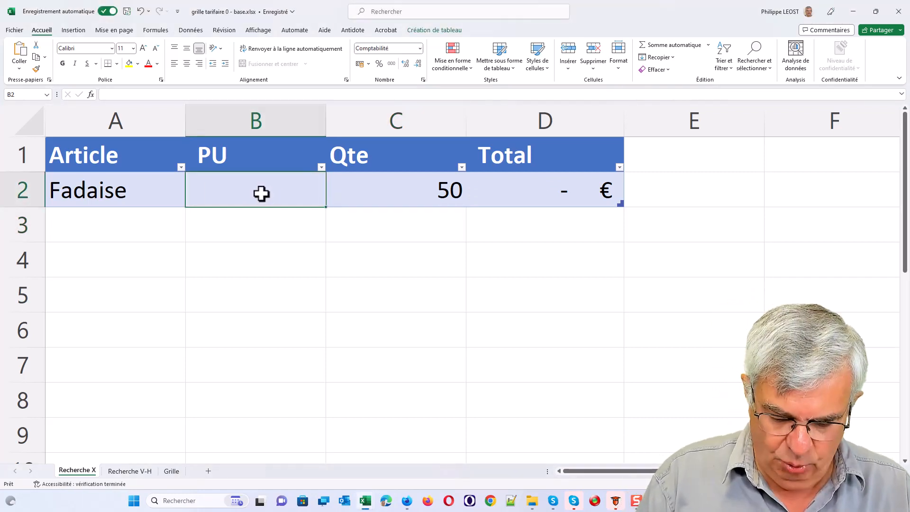
text(=recherchex)
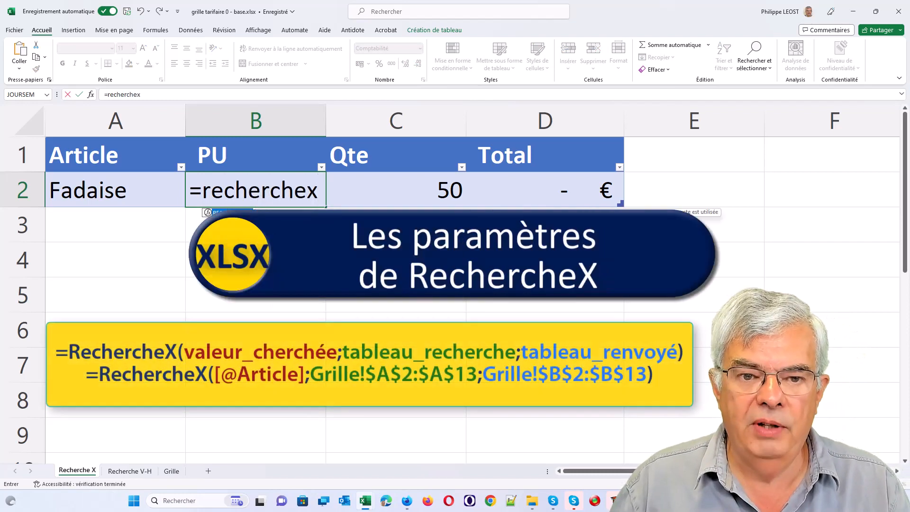
key(Tab)
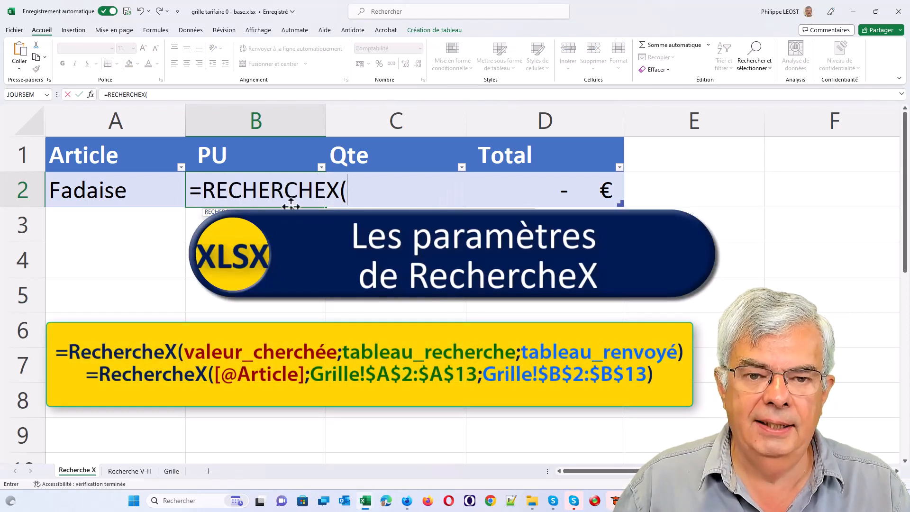
click(134, 189)
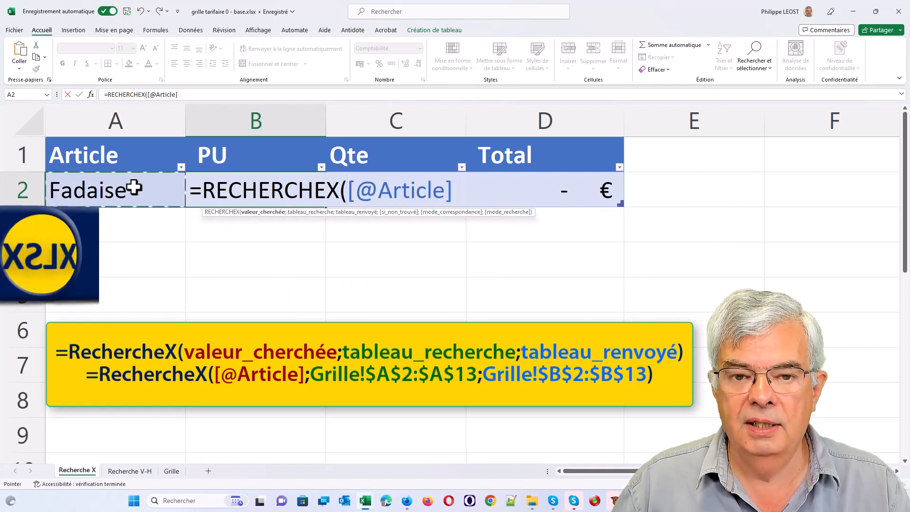
text(;)
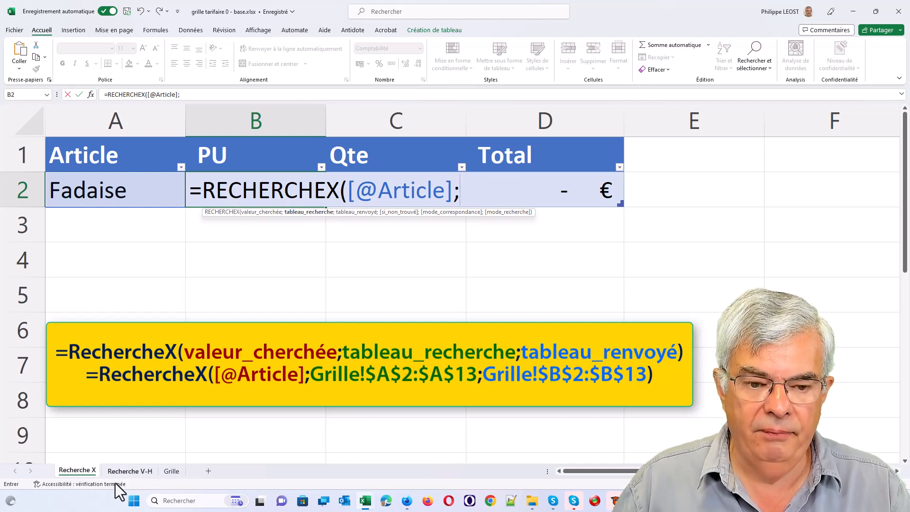
Add the article names in the Grille sheet as the formula's lookup array, with the absolute reference Grille!$A$2:$A$13.
click(174, 473)
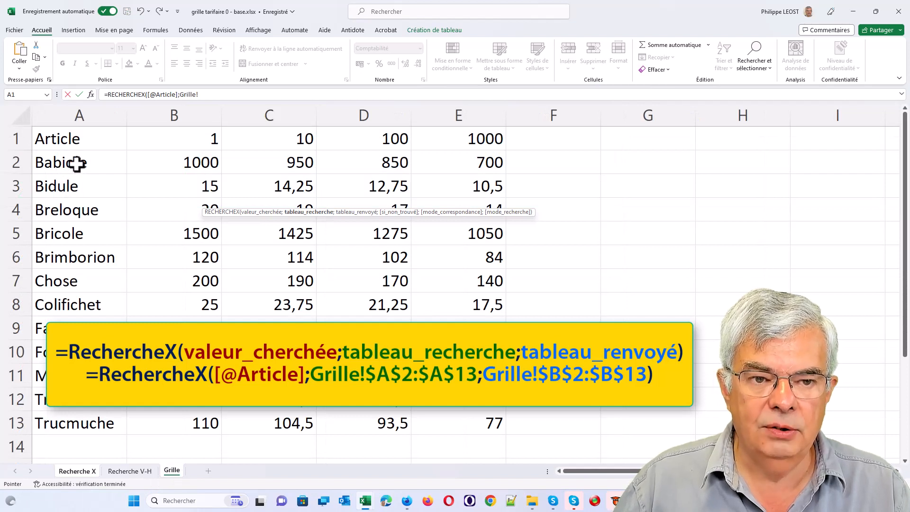
drag(77, 163, 79, 415)
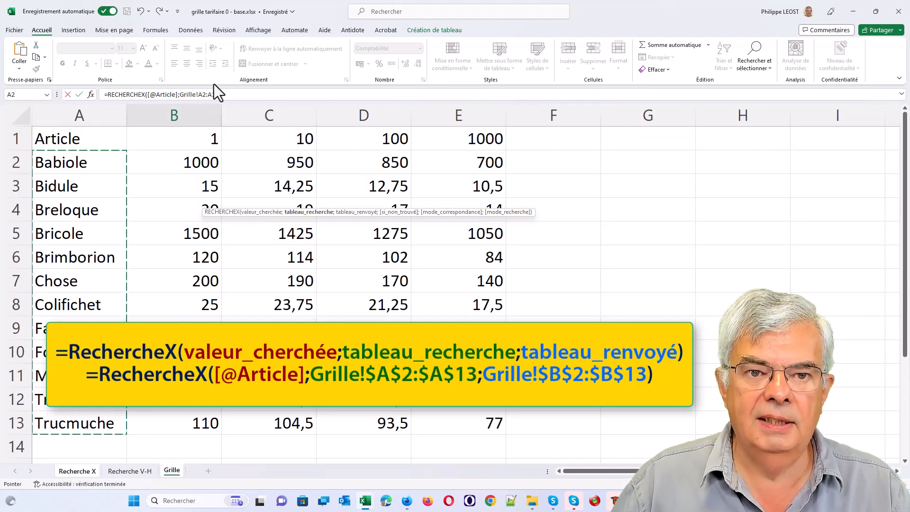
click(229, 95)
drag(230, 95, 200, 95)
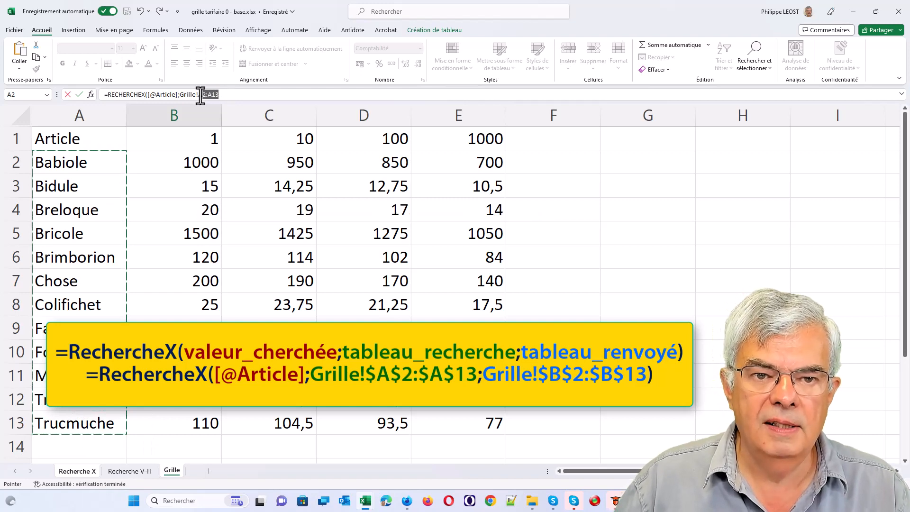
key(F4)
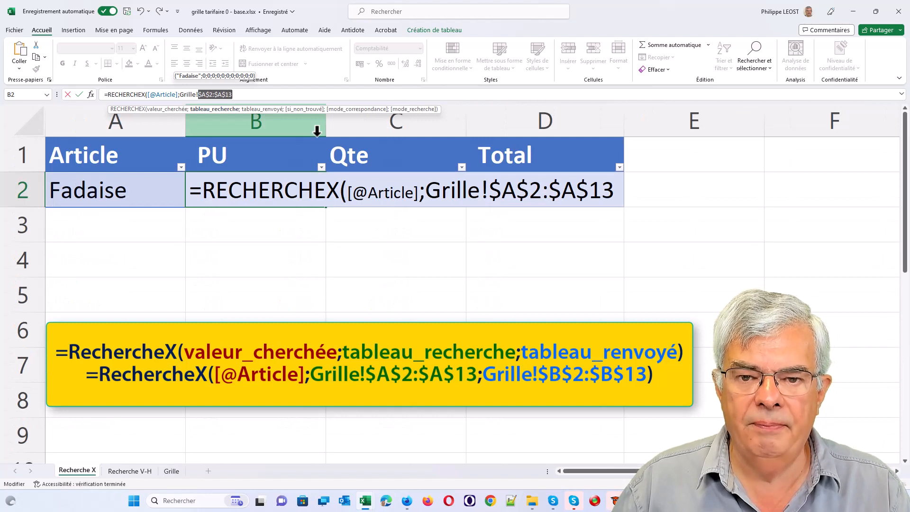
click(251, 94)
text(;)
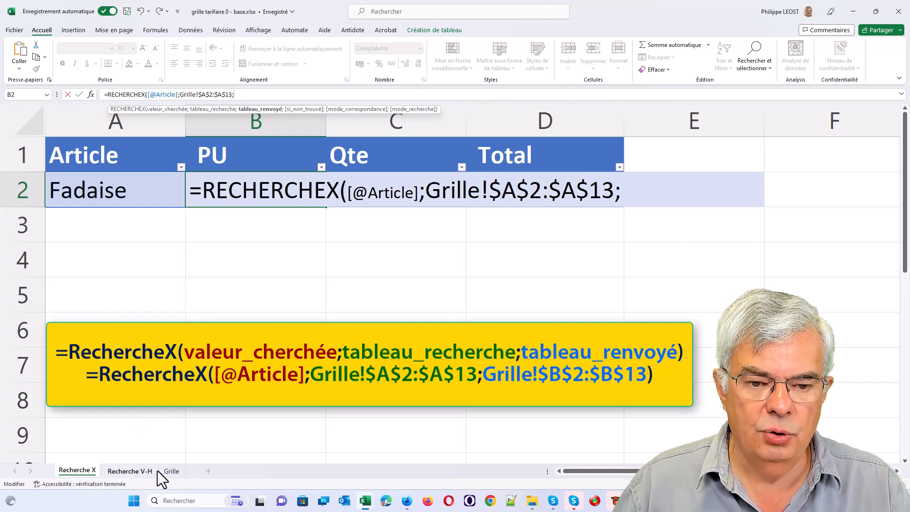
Add the Grille sheet's first price column, Grille!B2:B13, as the return array and continue to the optional si_non_trouvé argument.
click(171, 471)
drag(206, 161, 207, 416)
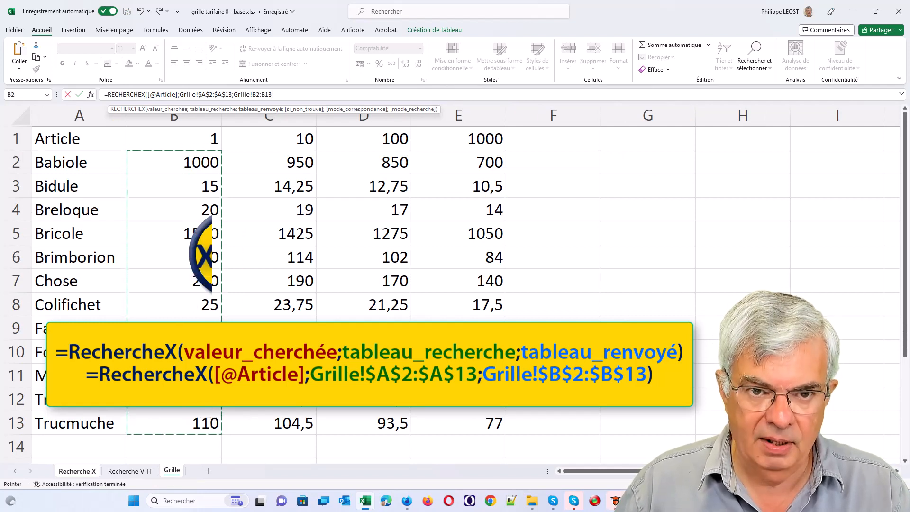
click(290, 96)
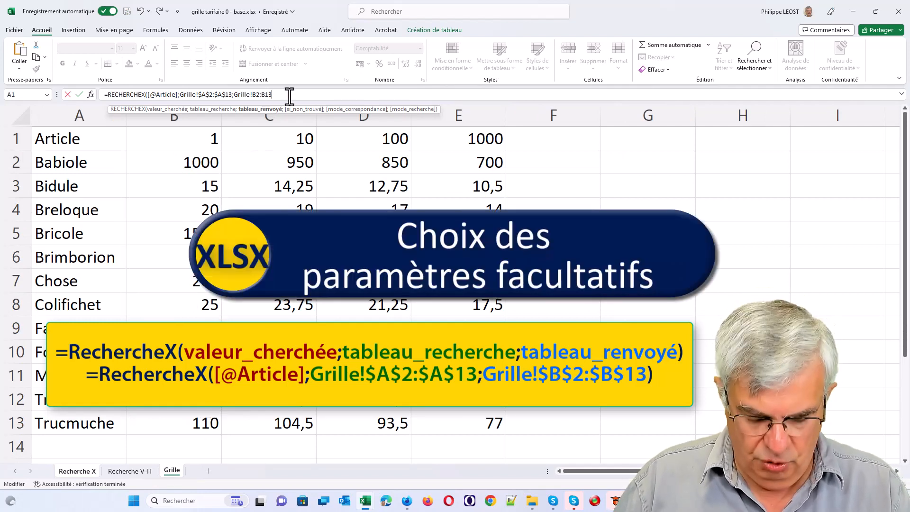
text(;)
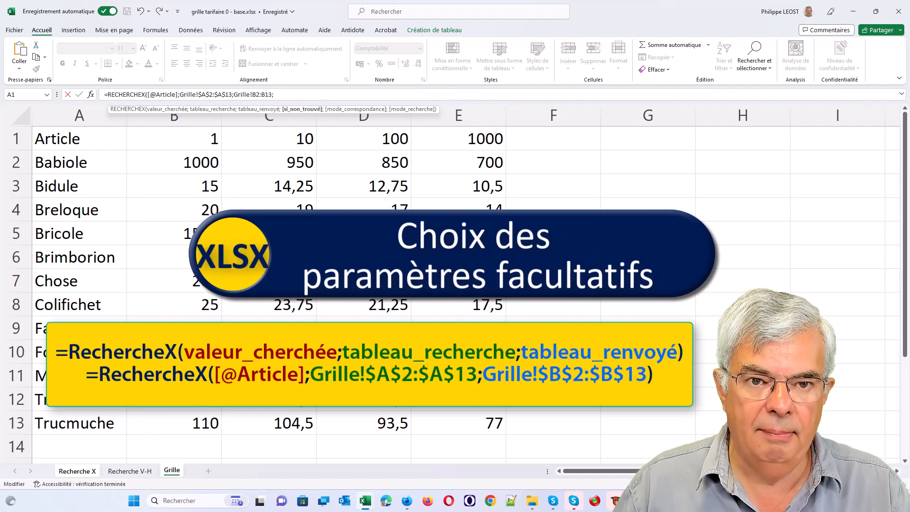
Open the function arguments of the RECHERCHEX formula and set Si_non_trouvé to "Non trouvé".
click(93, 97)
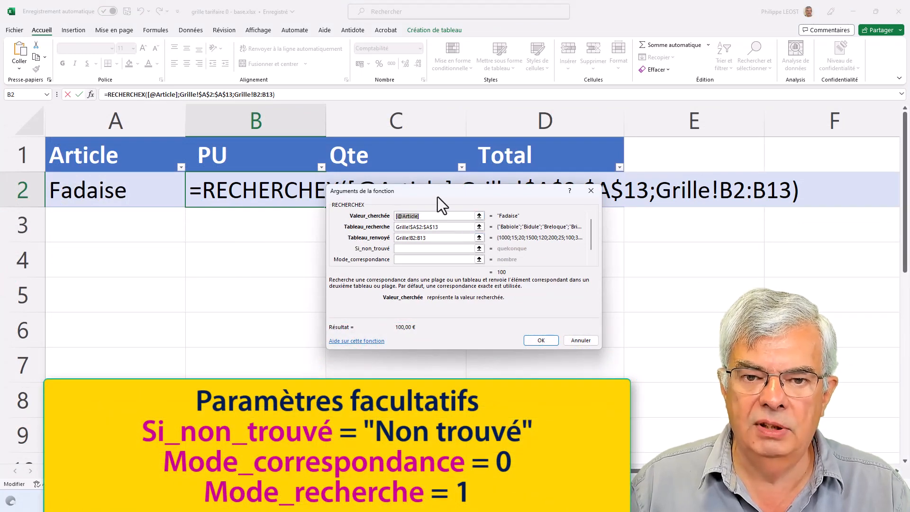
drag(437, 197, 434, 249)
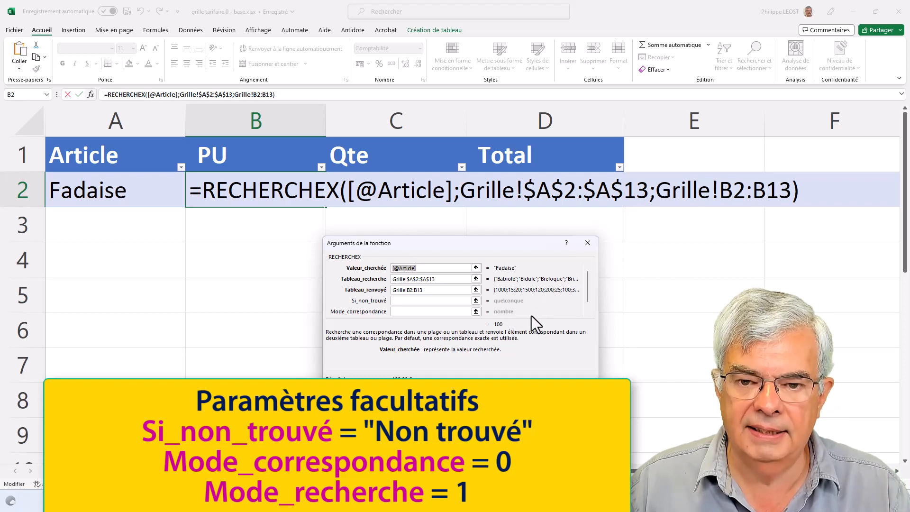
click(408, 302)
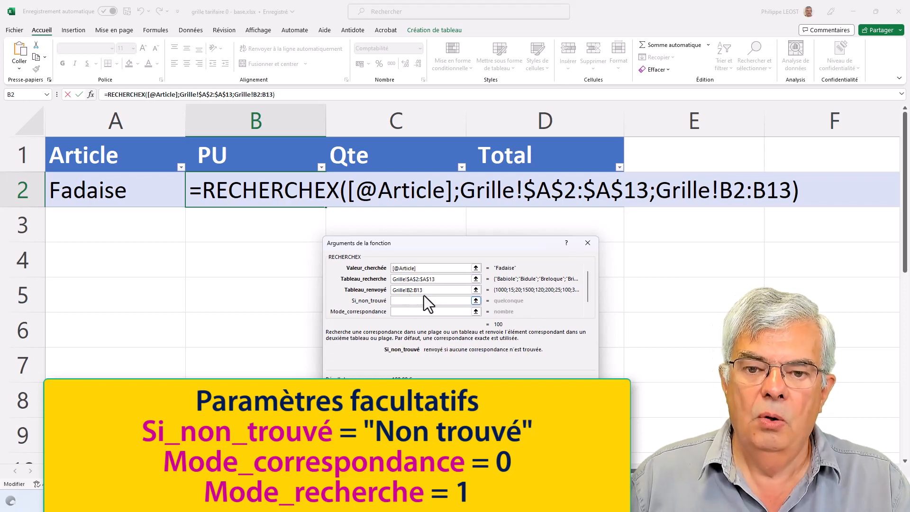
click(588, 313)
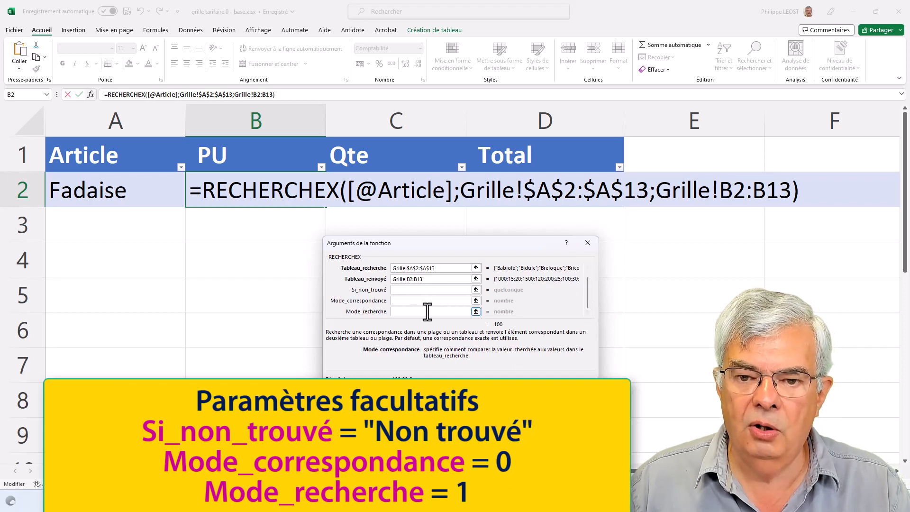
click(402, 290)
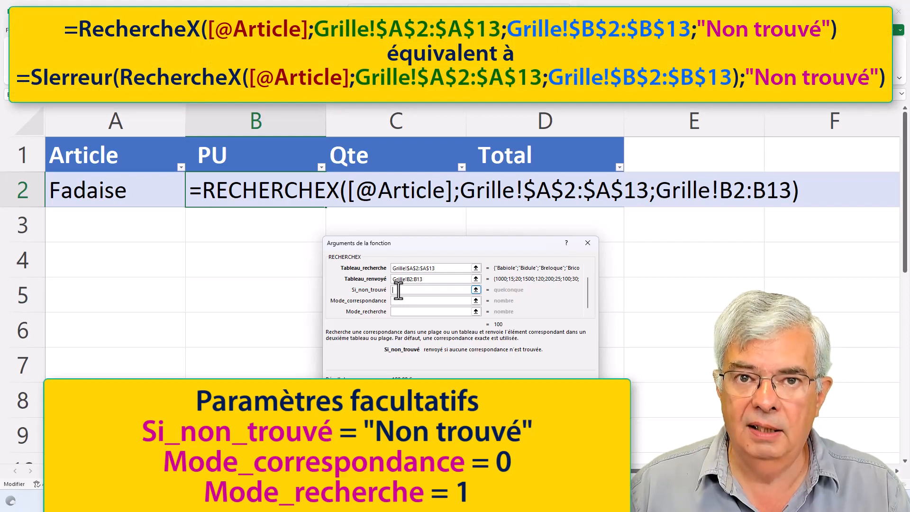
text("N)
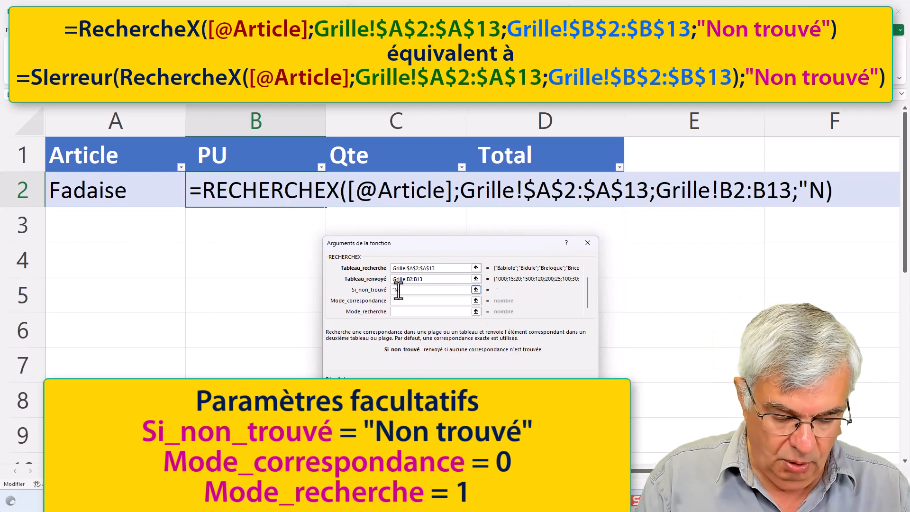
text(on trouvé")
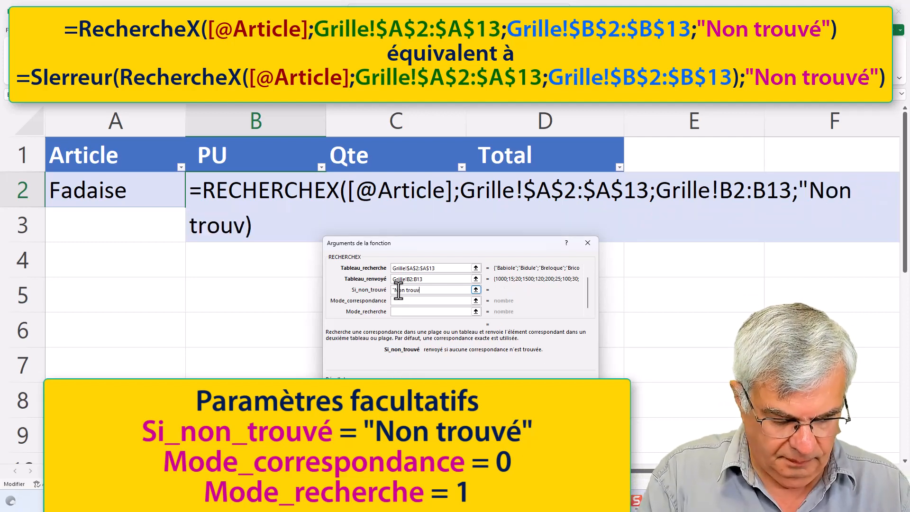
click(426, 301)
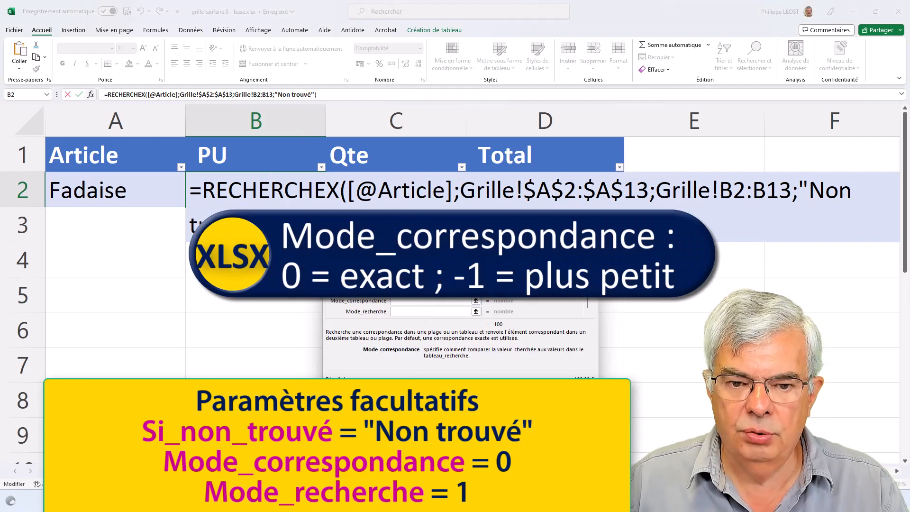
Open the online help for RECHERCHEX and examine the options of its mode_correspondance and mode_recherche arguments.
click(350, 391)
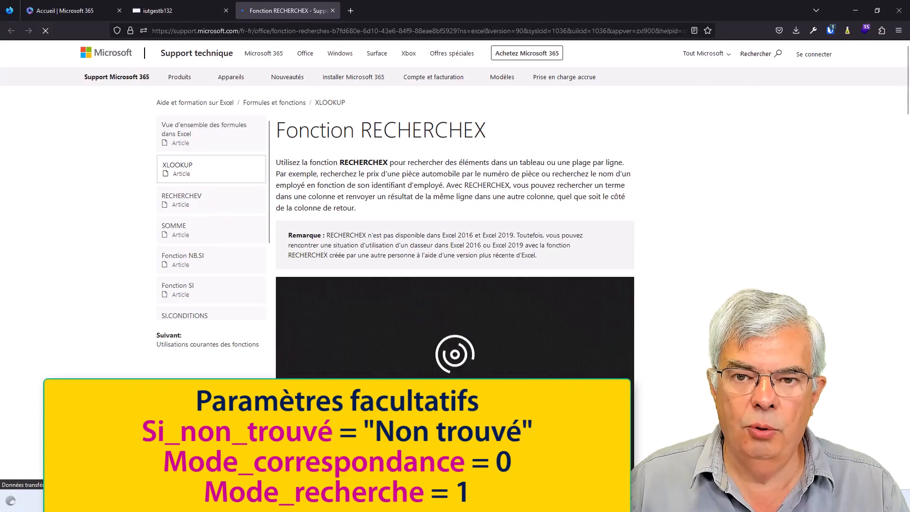
scroll(299, 262, down, 5)
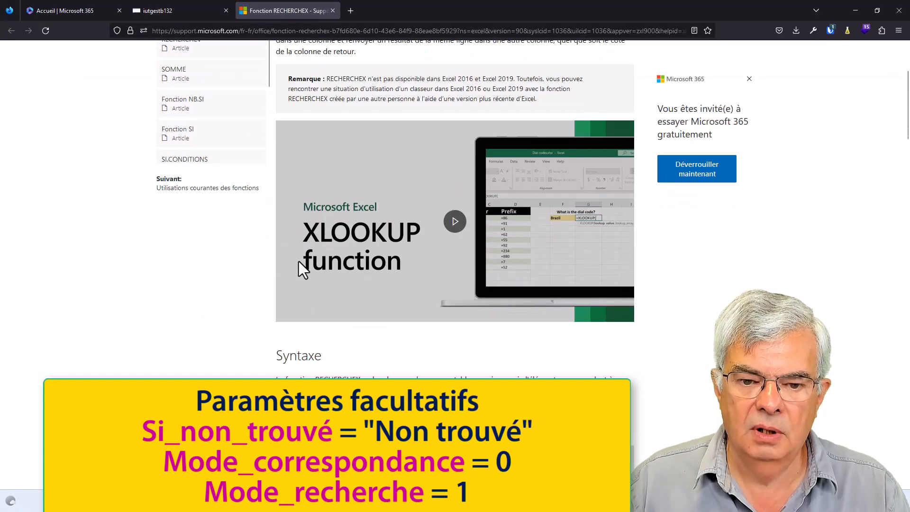
scroll(299, 261, down, 3)
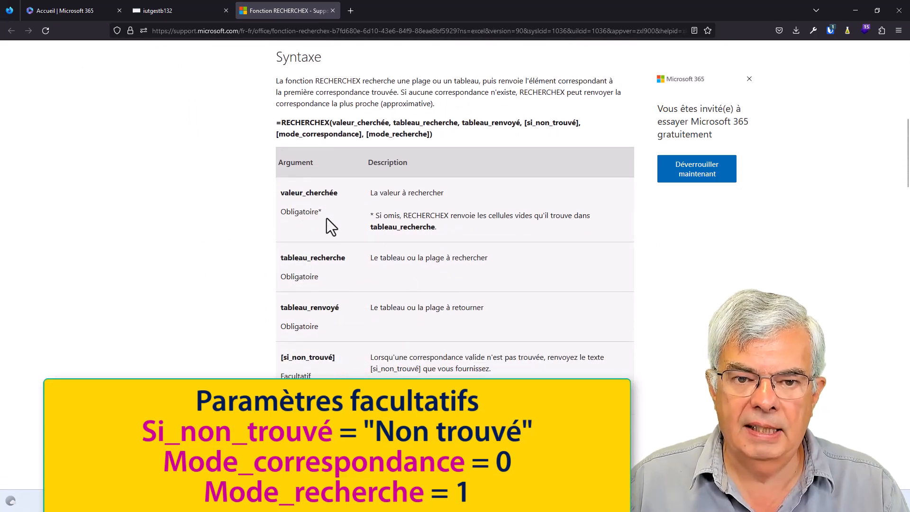
scroll(323, 280, down, 3)
scroll(324, 280, up, 3)
scroll(324, 281, down, 2)
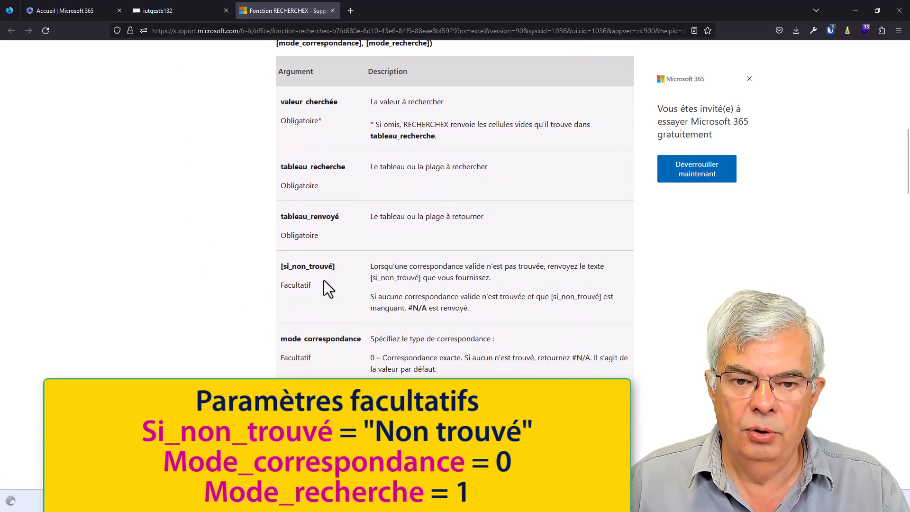
scroll(323, 280, down, 1)
scroll(339, 272, down, 2)
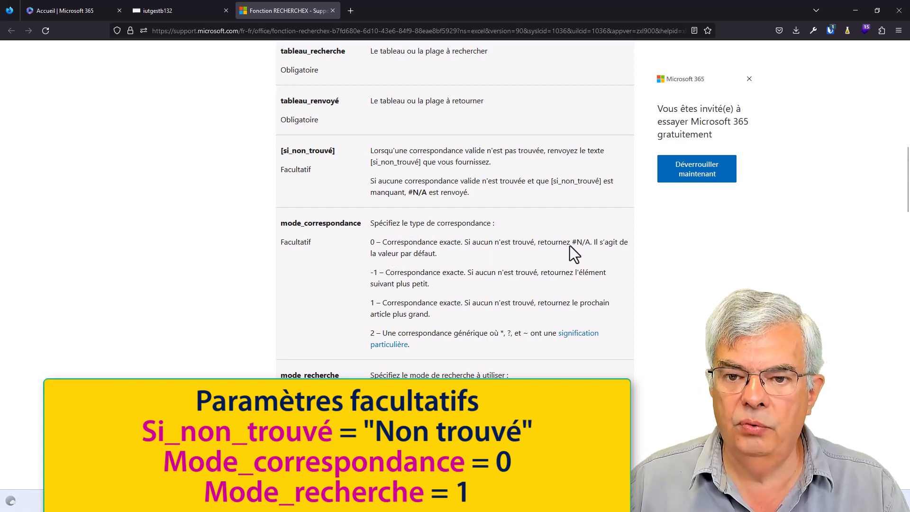
scroll(580, 245, down, 1)
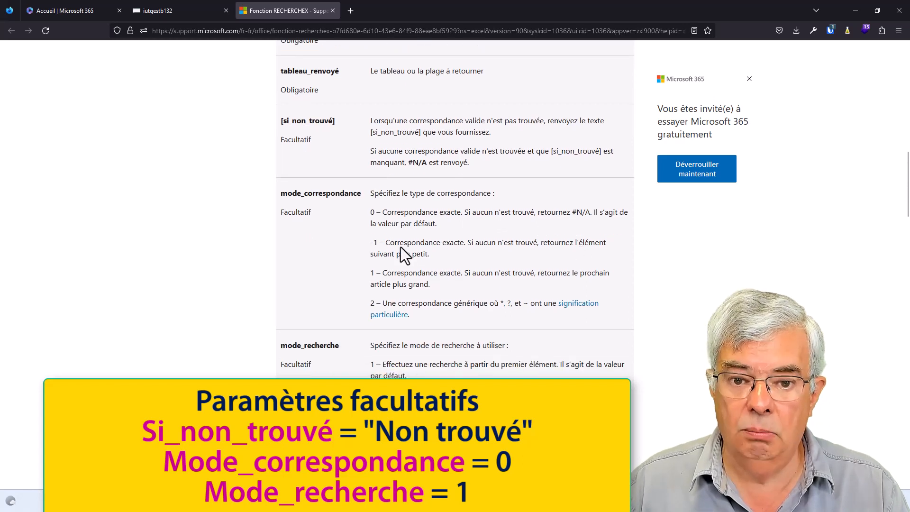
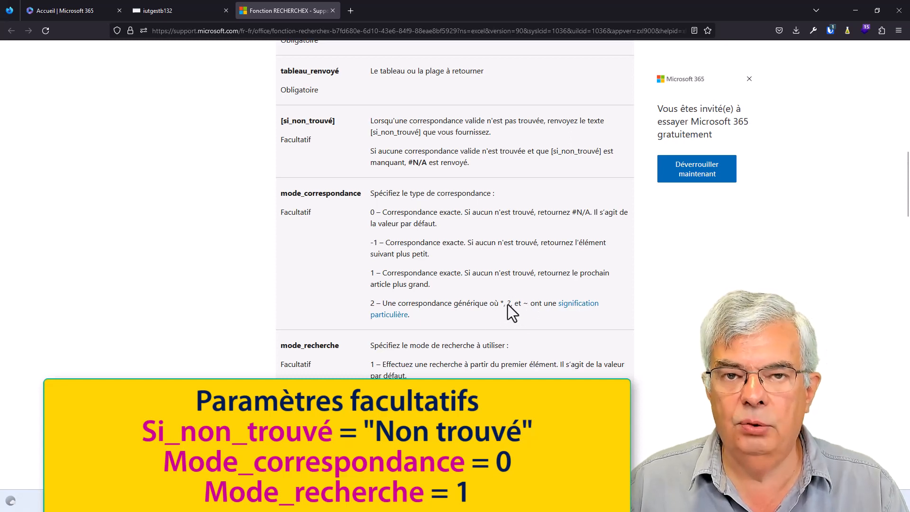
scroll(446, 302, down, 3)
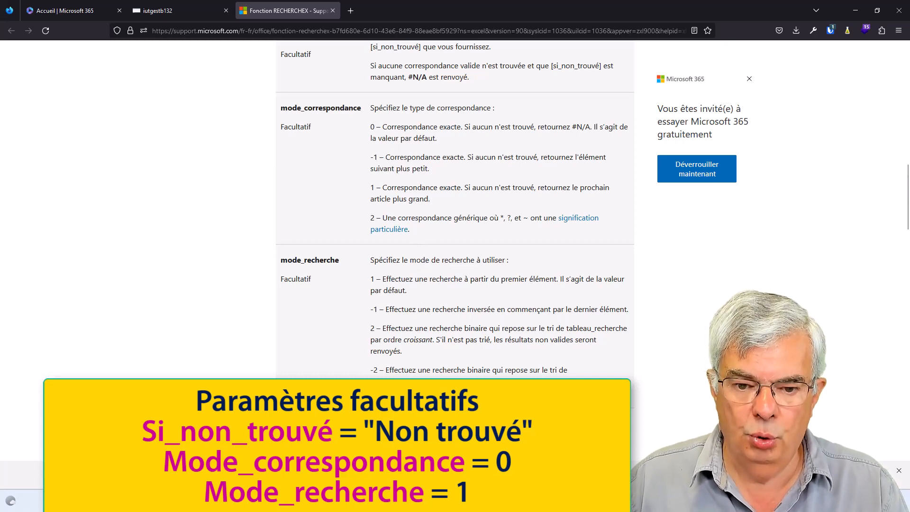
Switch back to Excel, set Mode_correspondance to 0 and Mode_recherche to 1, and validate the formula.
key(alt+Tab)
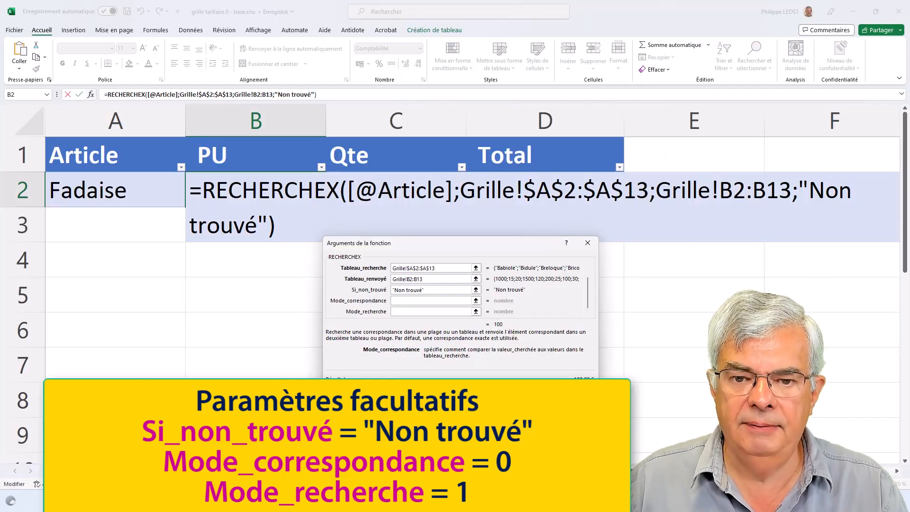
text(0)
click(399, 309)
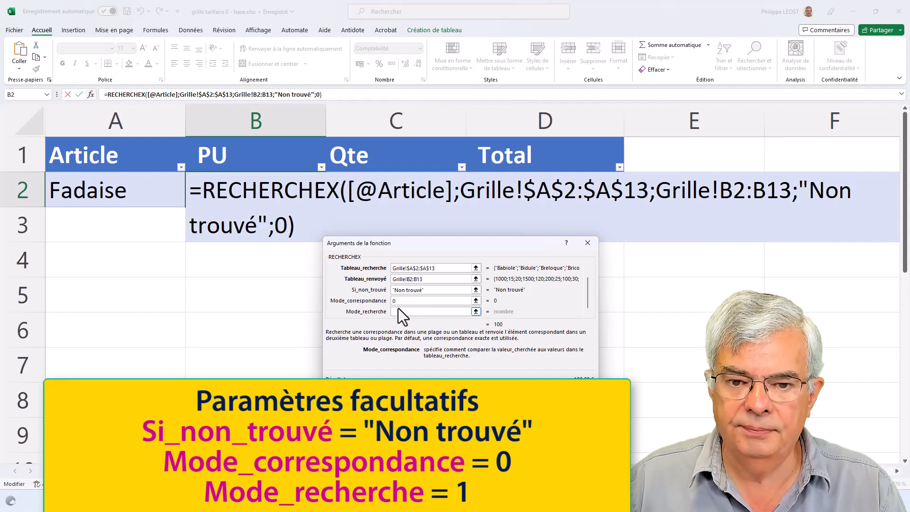
text(1)
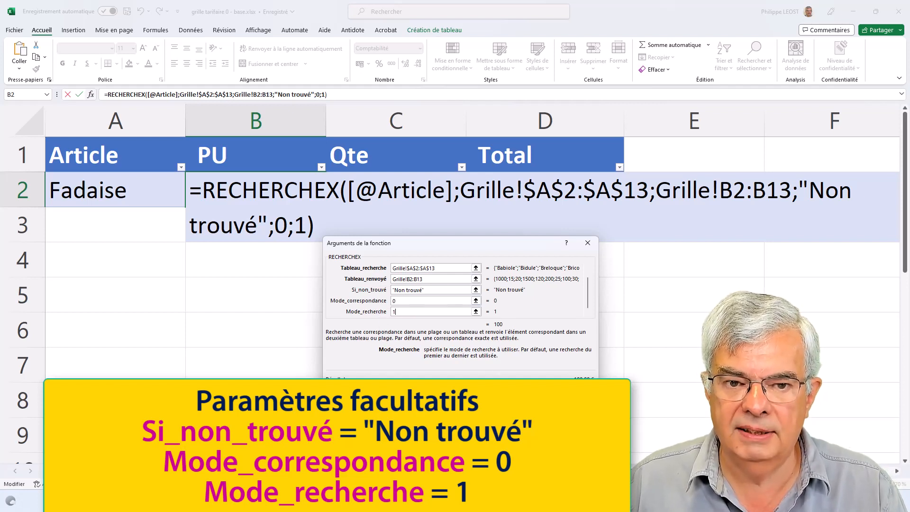
click(544, 392)
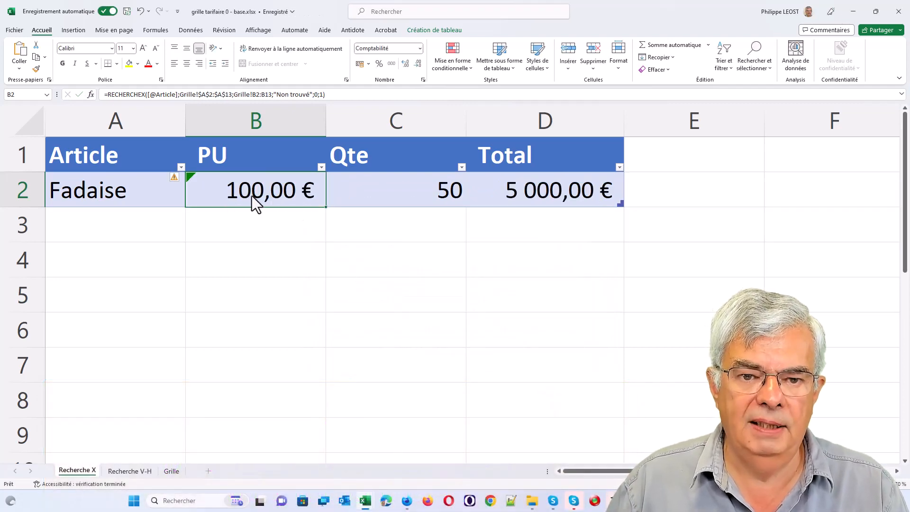
Test the formula by choosing Brimborion, Breloque, Chose and finally Fadaise as the article in cell A2.
click(158, 198)
click(190, 203)
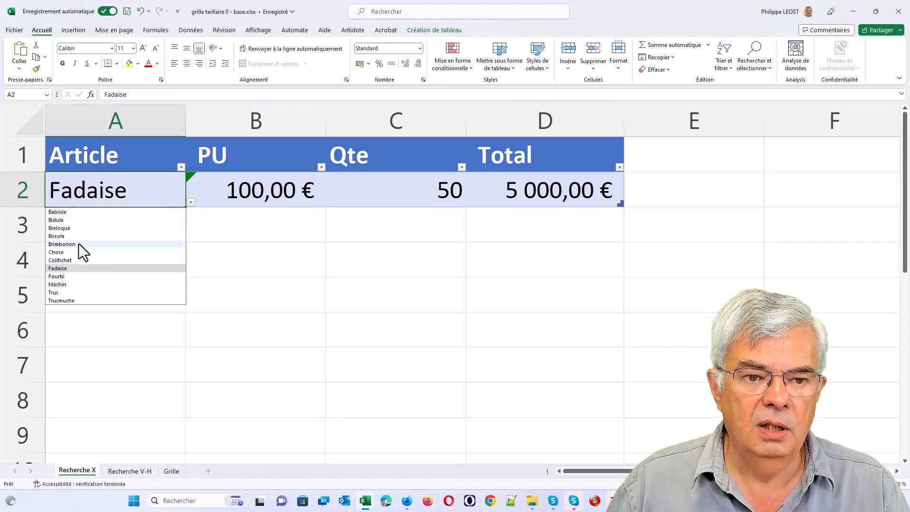
click(78, 244)
click(191, 203)
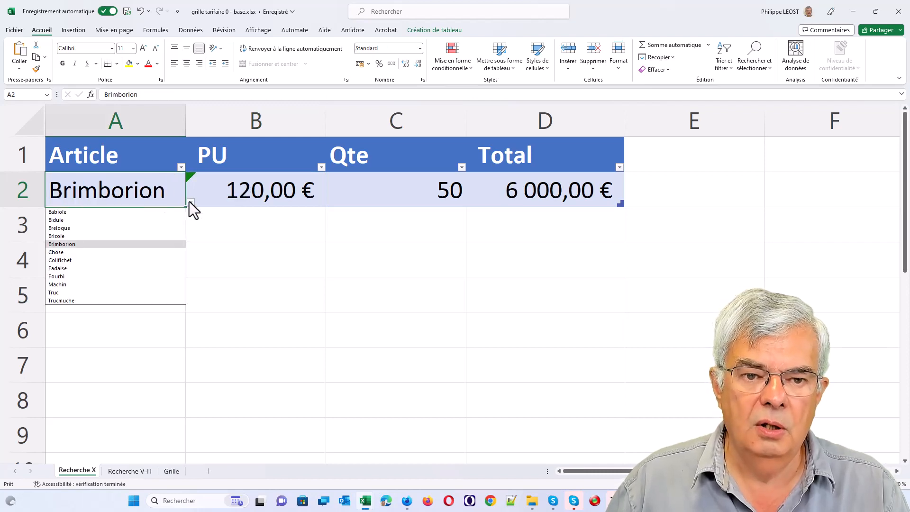
click(101, 228)
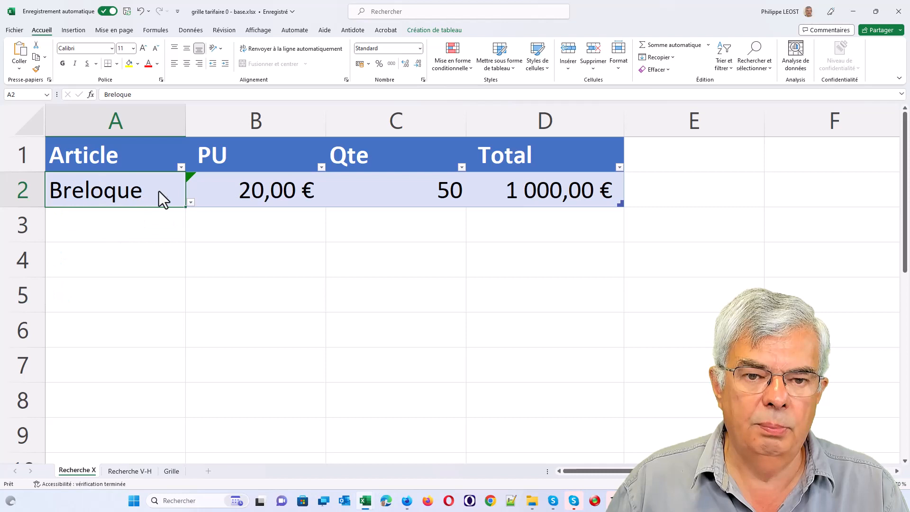
click(190, 203)
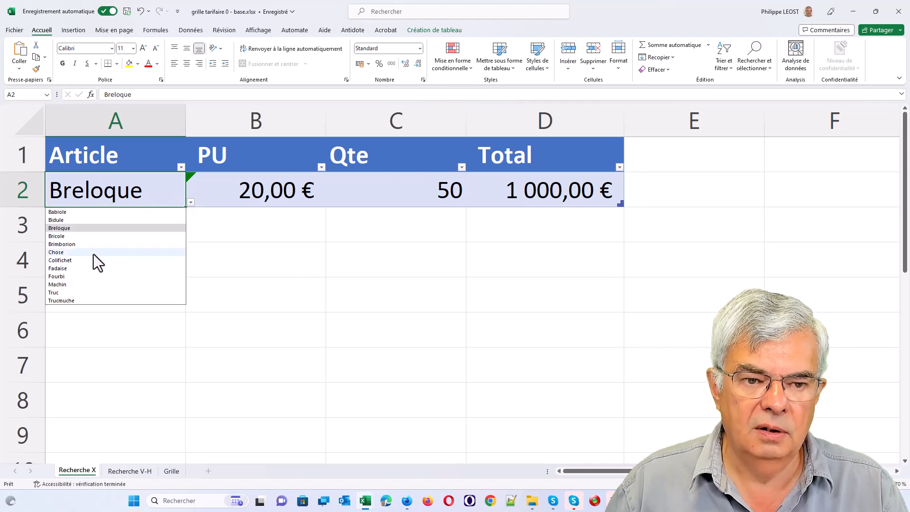
click(93, 255)
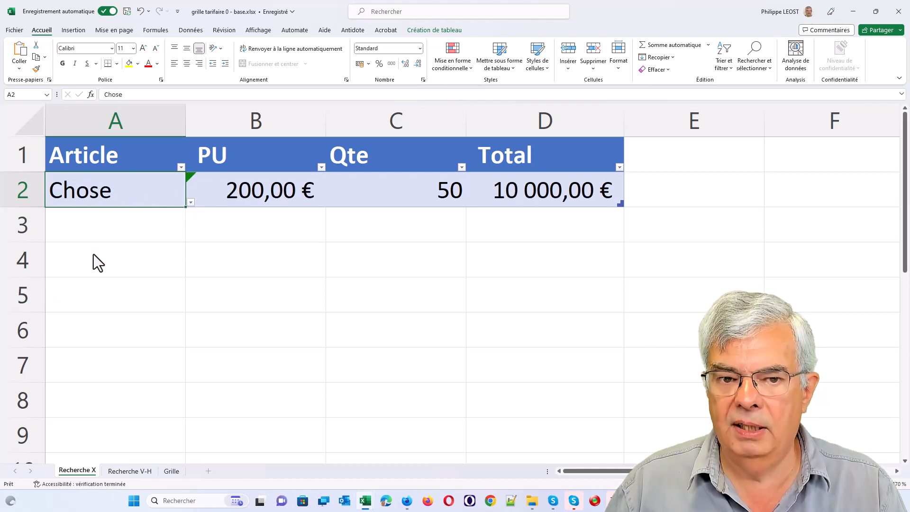
click(191, 203)
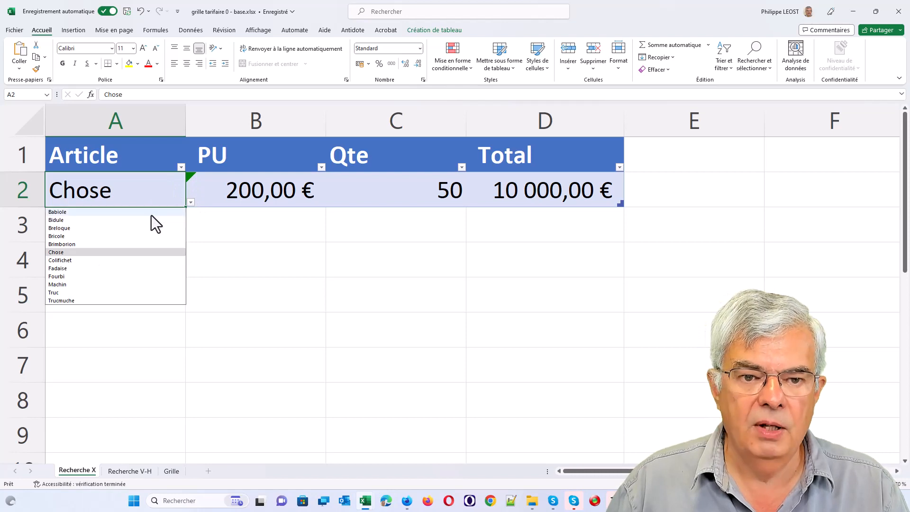
click(102, 272)
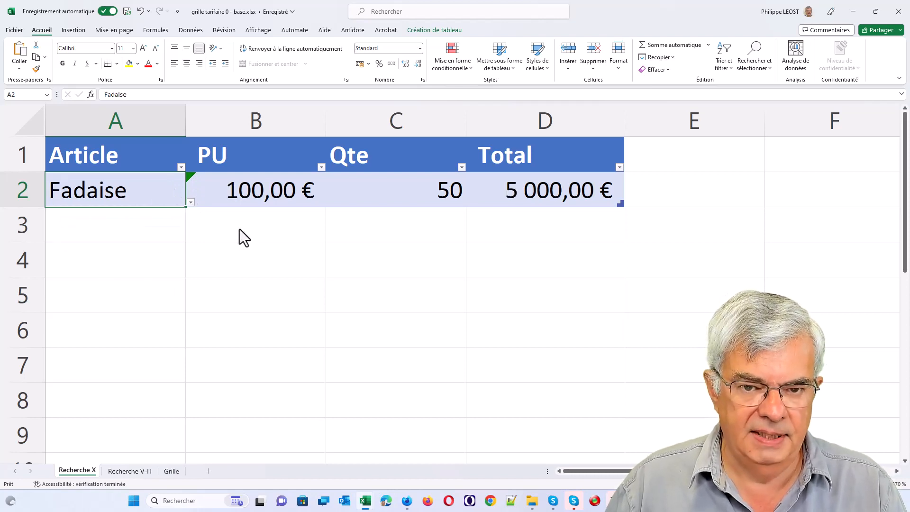
click(267, 192)
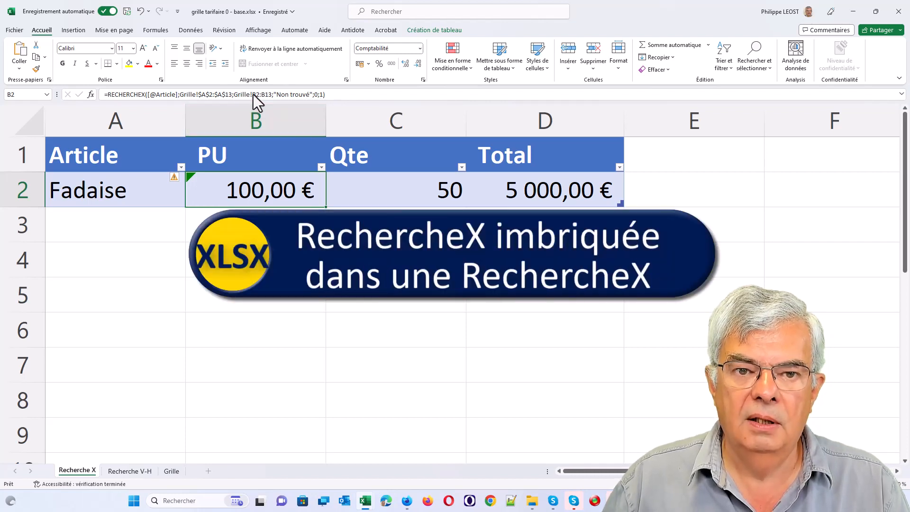
drag(234, 94, 271, 92)
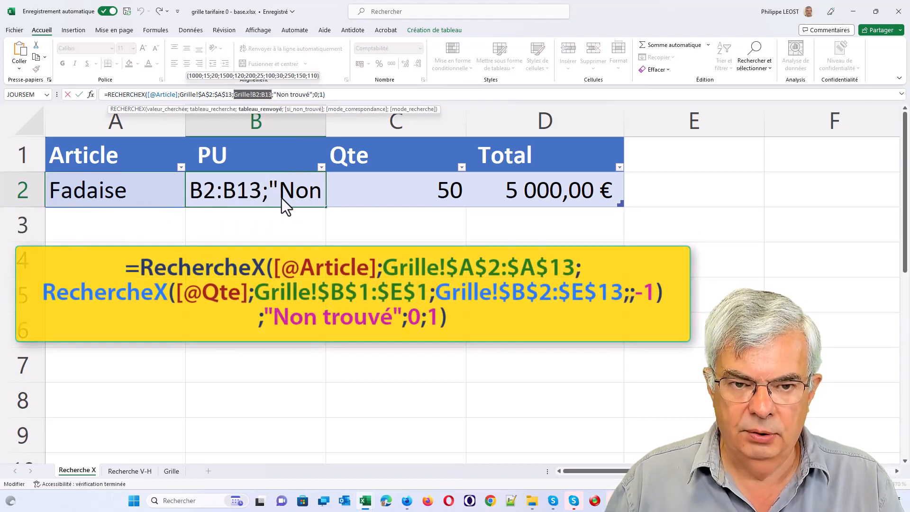
text(recherc)
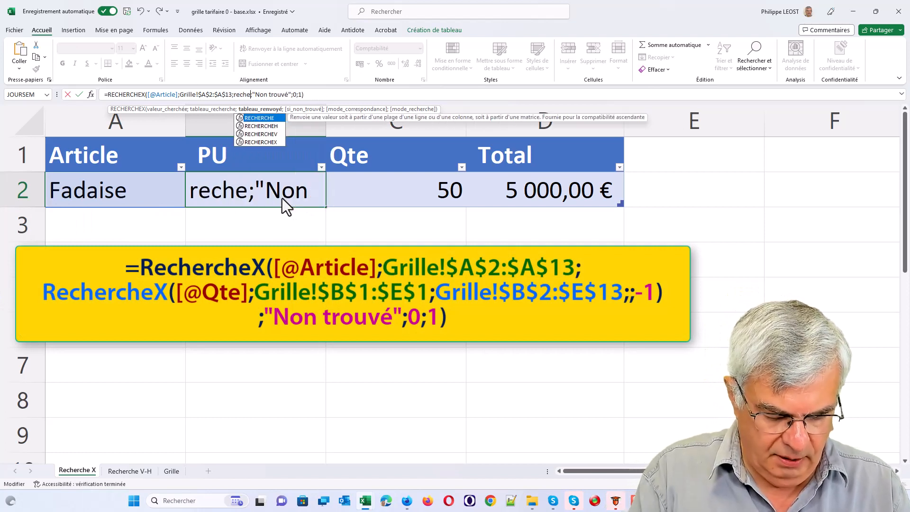
text(hex)
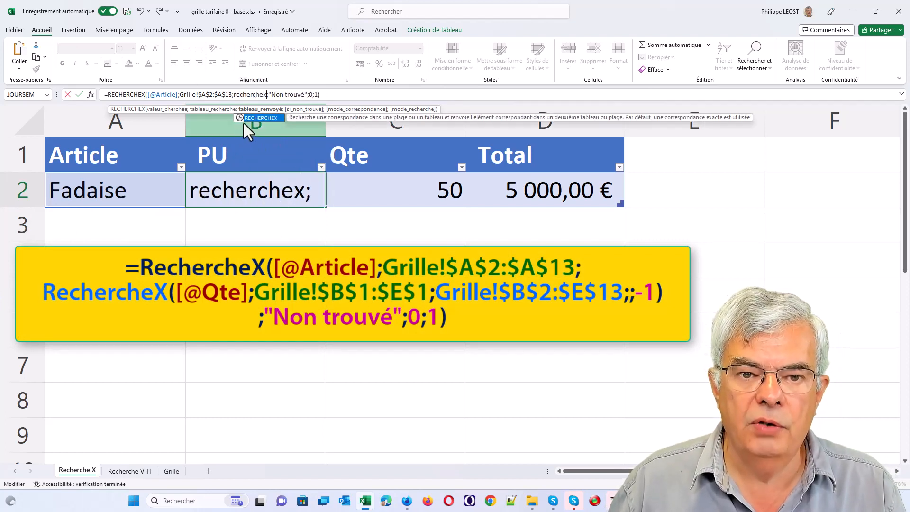
double_click(257, 120)
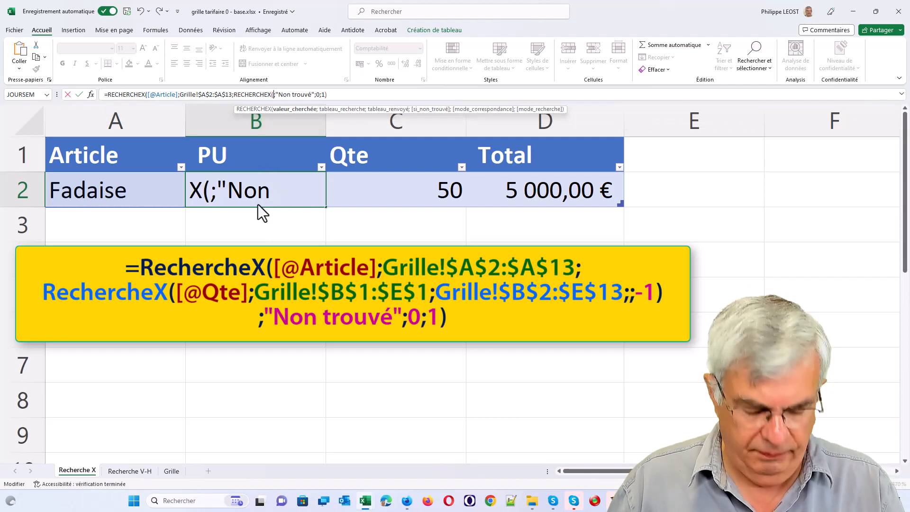
click(389, 197)
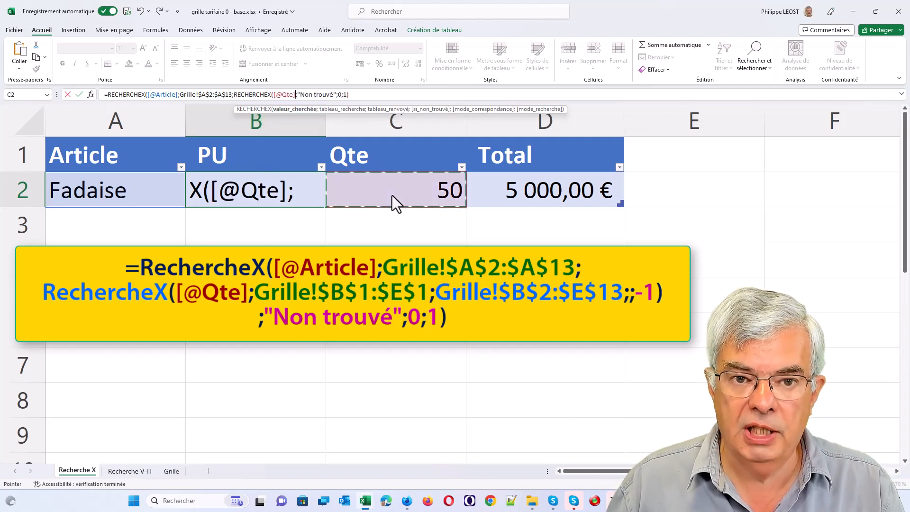
text(;)
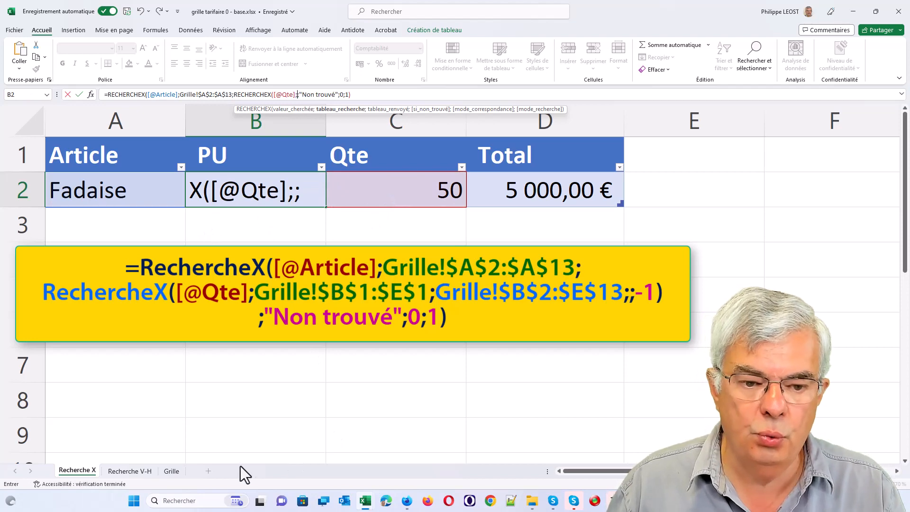
Complete the nested RECHERCHEX with search range Grille!B1:E1, returned range Grille!B2:E13, si_non_trouvé empty and mode_correspondance -1, and validate the formula.
click(171, 471)
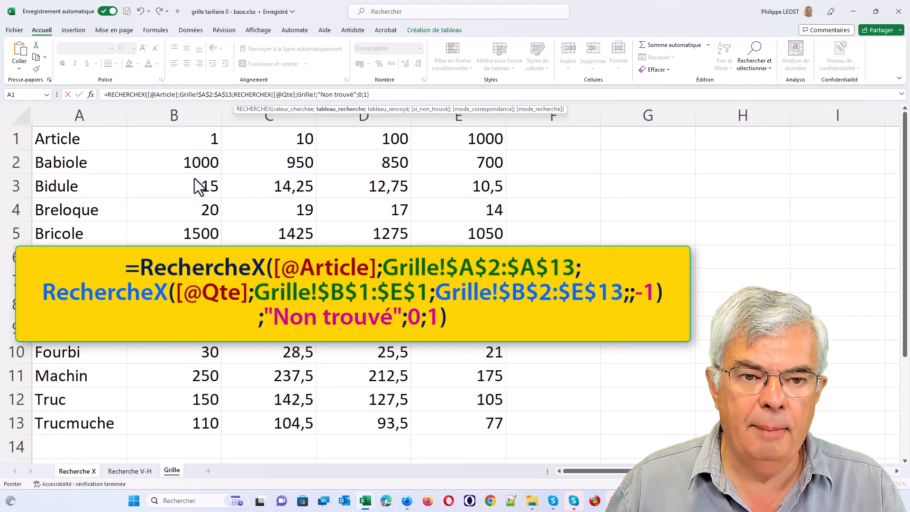
drag(197, 145, 436, 140)
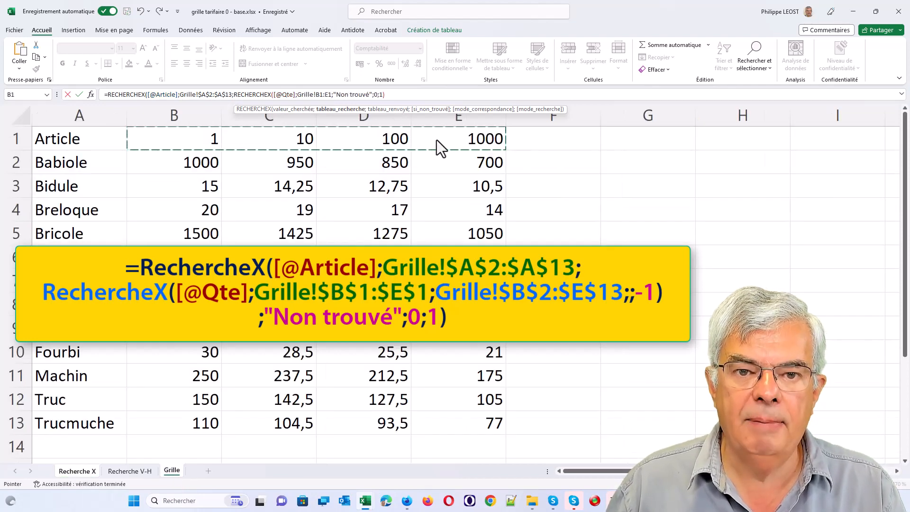
text(;)
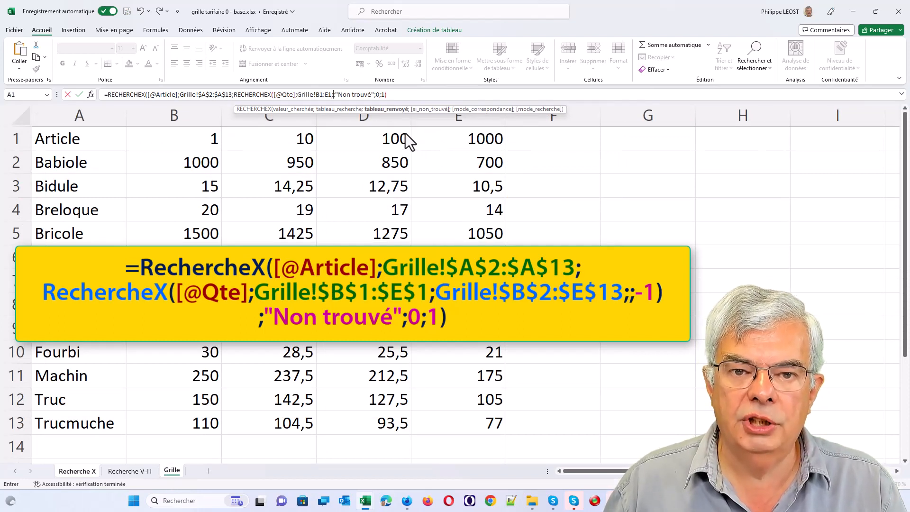
drag(193, 169, 488, 419)
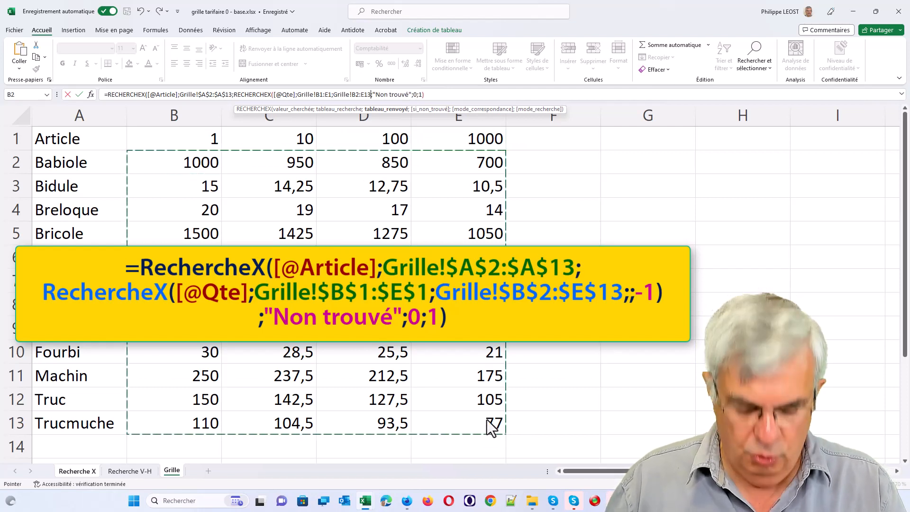
text(;)
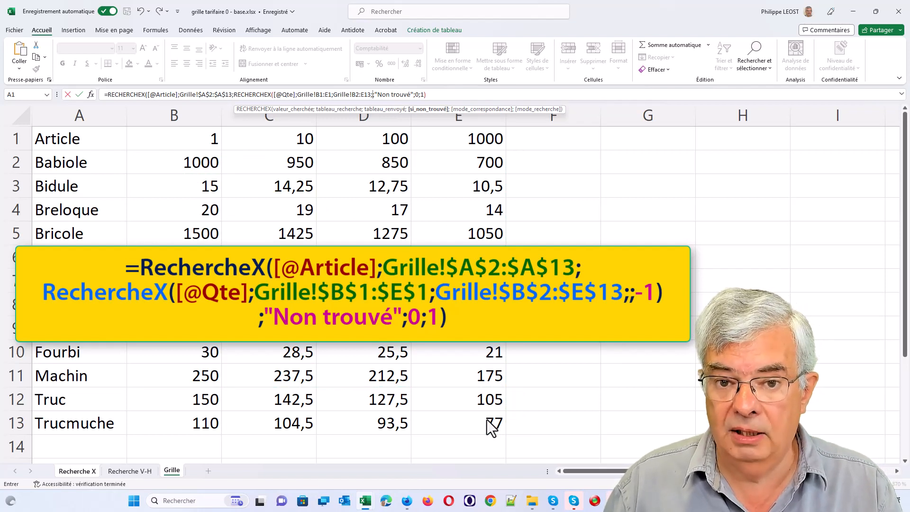
text(;-1)
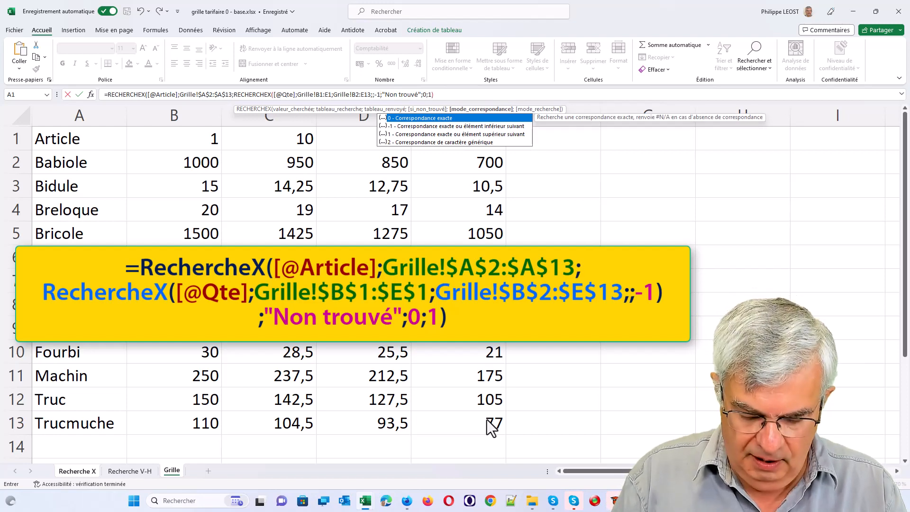
text())
key(Return)
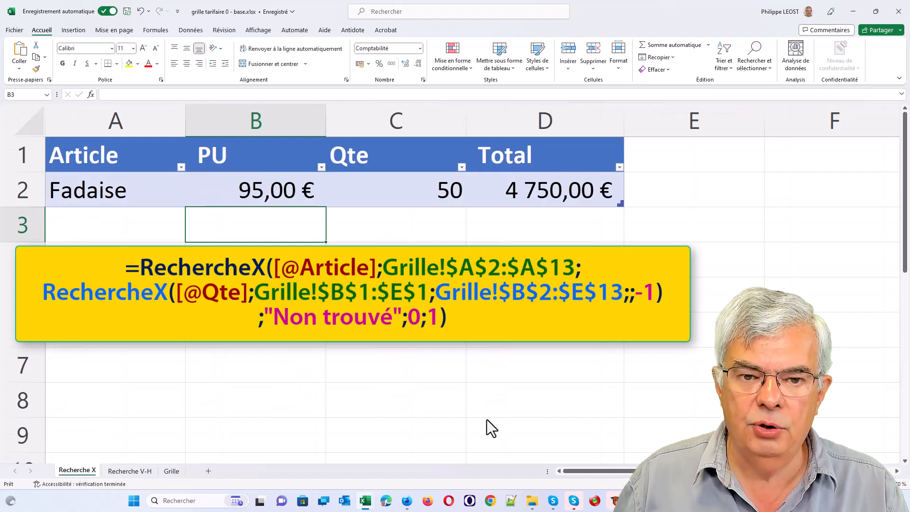
Test the nested formula by entering the quantities 8, 15, 150, 9000 and finally 50 in cell C2.
click(411, 189)
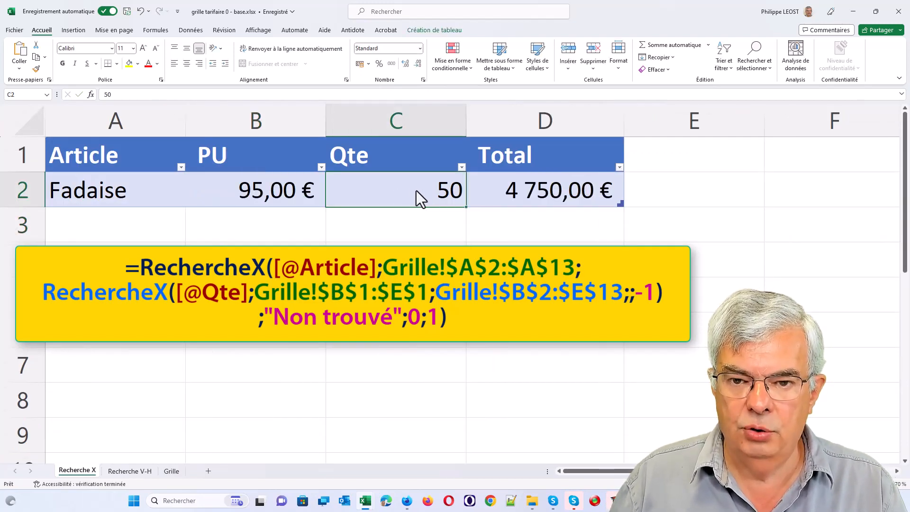
text(8)
key(Return)
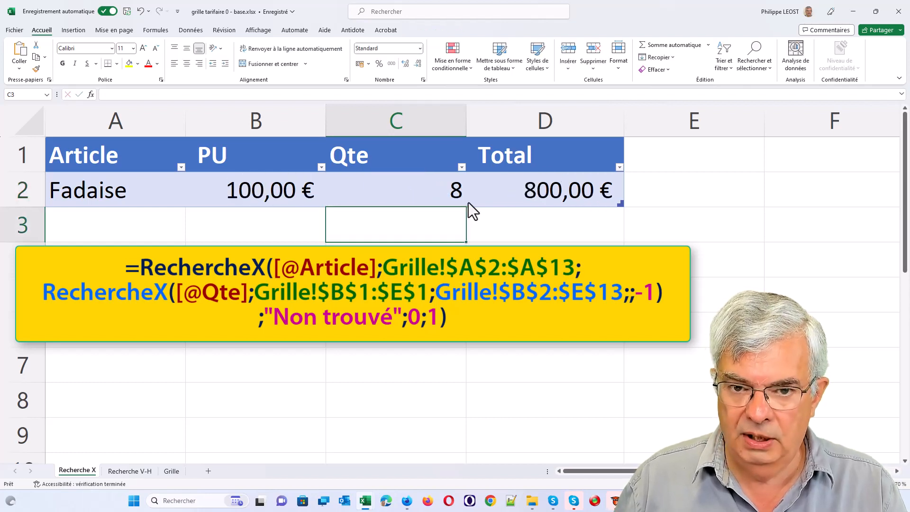
click(446, 195)
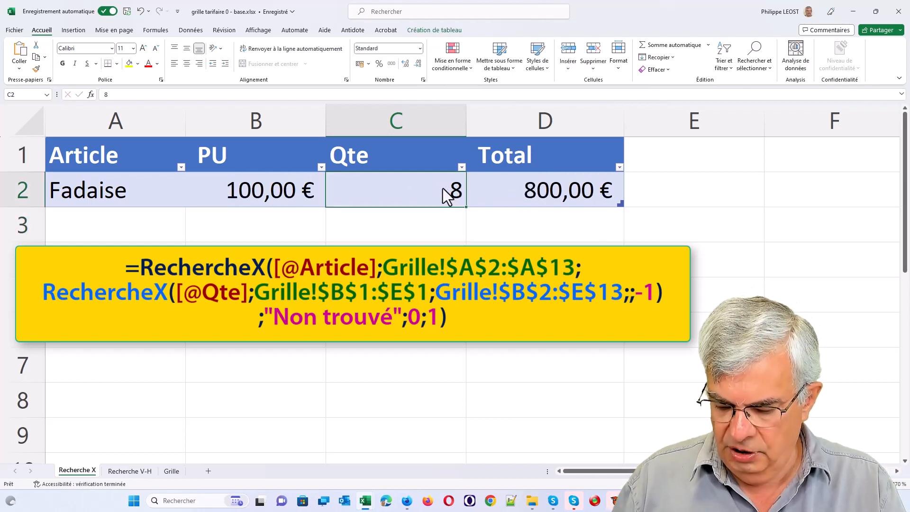
text(15)
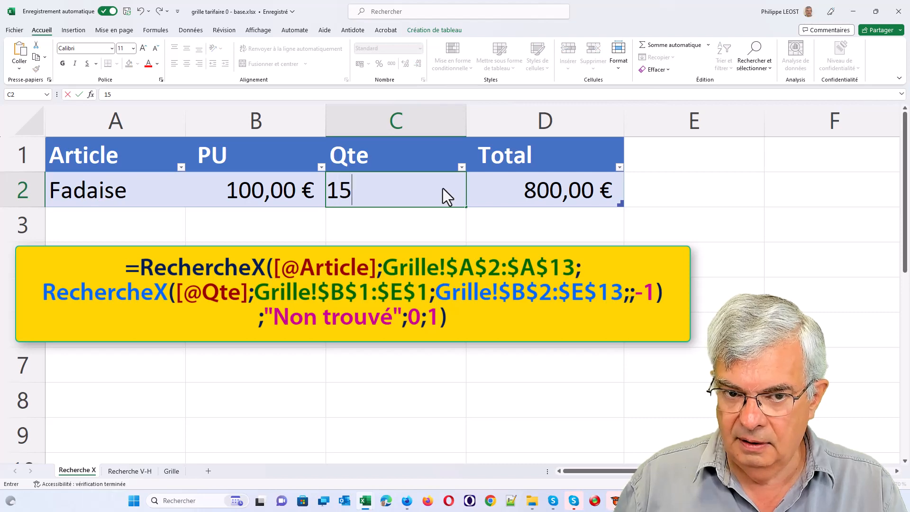
key(Return)
click(443, 189)
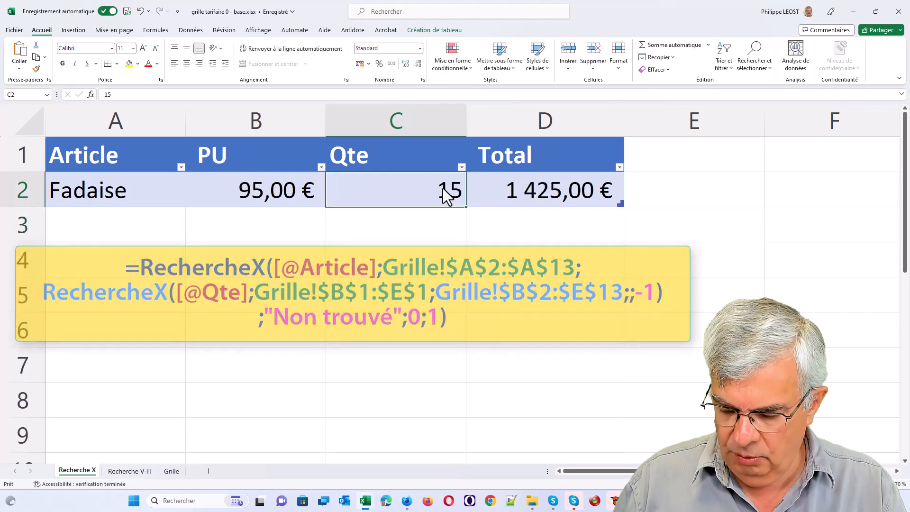
text(150)
key(Return)
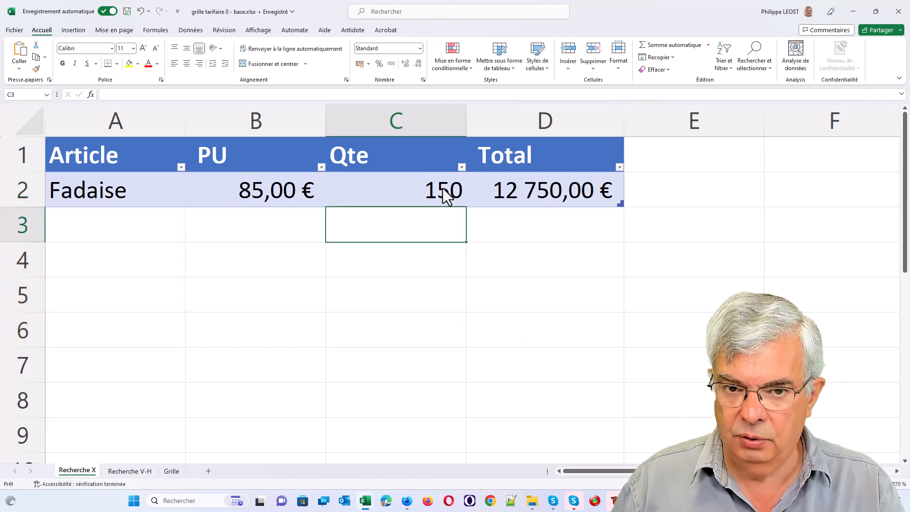
click(444, 191)
text(9000)
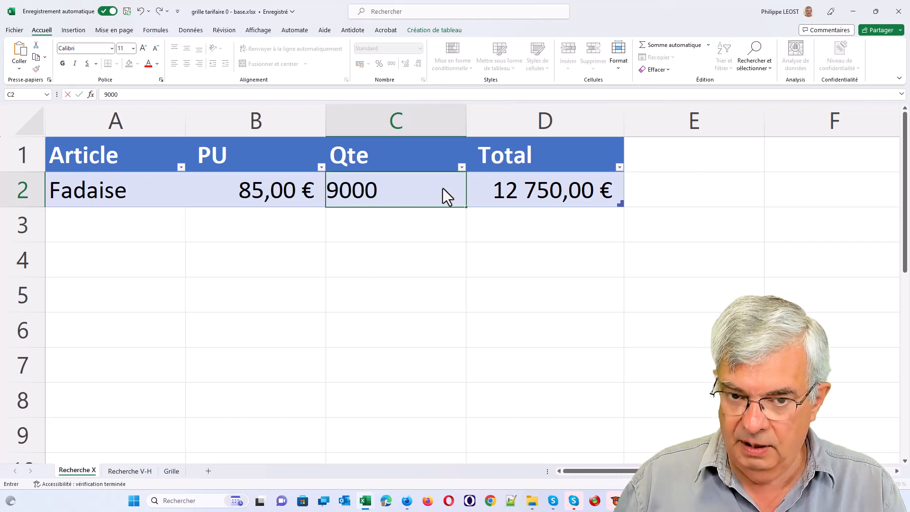
key(Return)
click(444, 197)
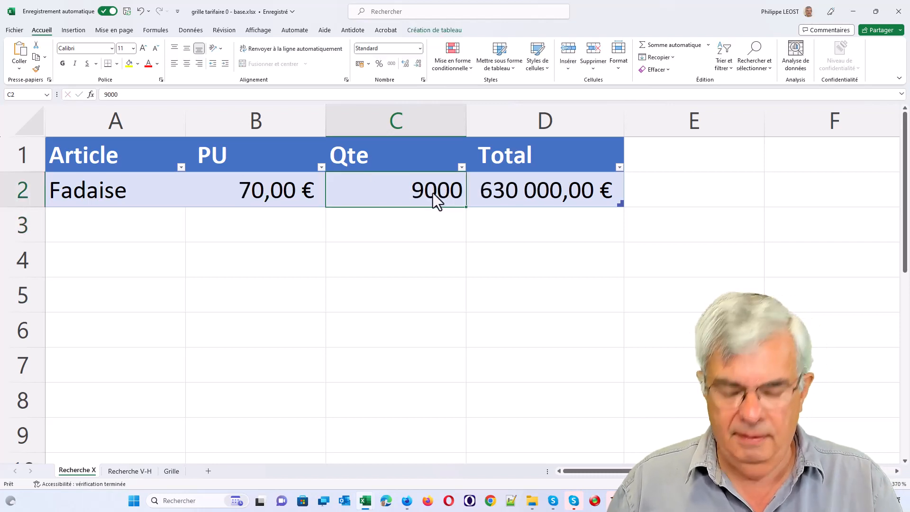
text(50)
key(Return)
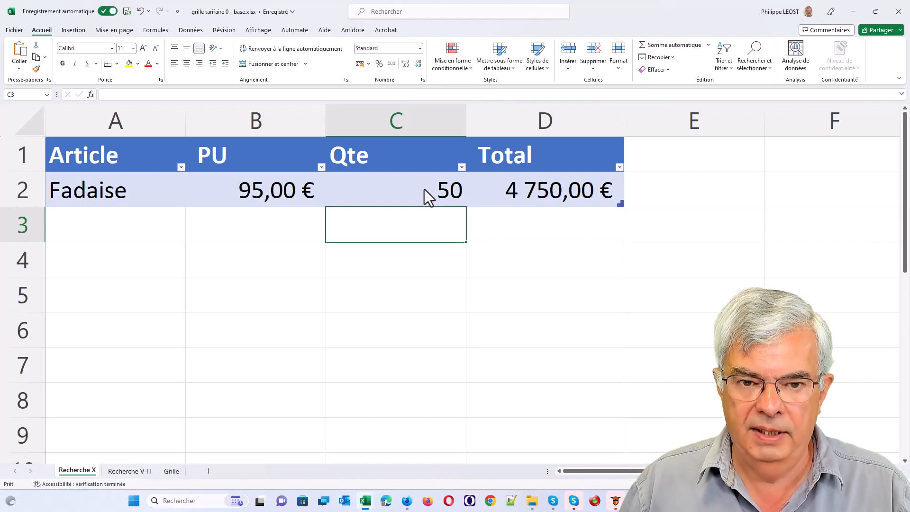
Switch to the remote Excel session in Firefox and check the Office edition and version in its account information.
click(298, 202)
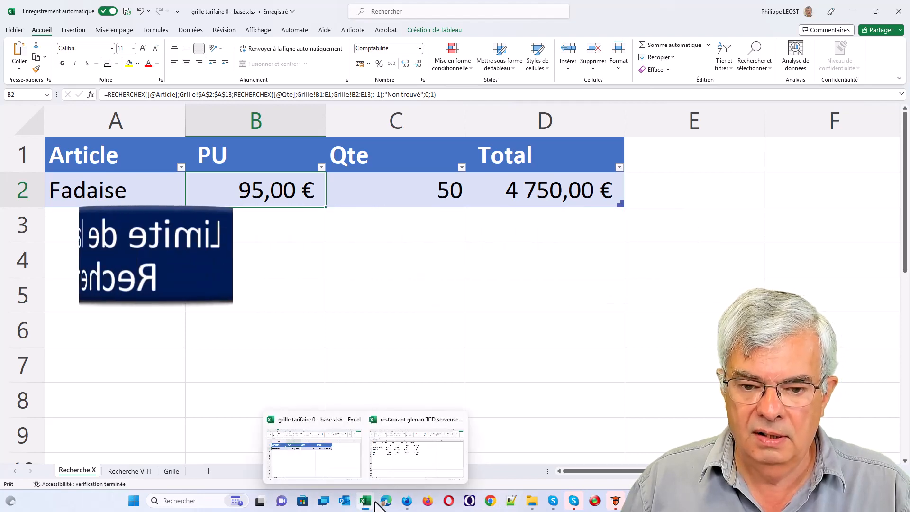
click(409, 502)
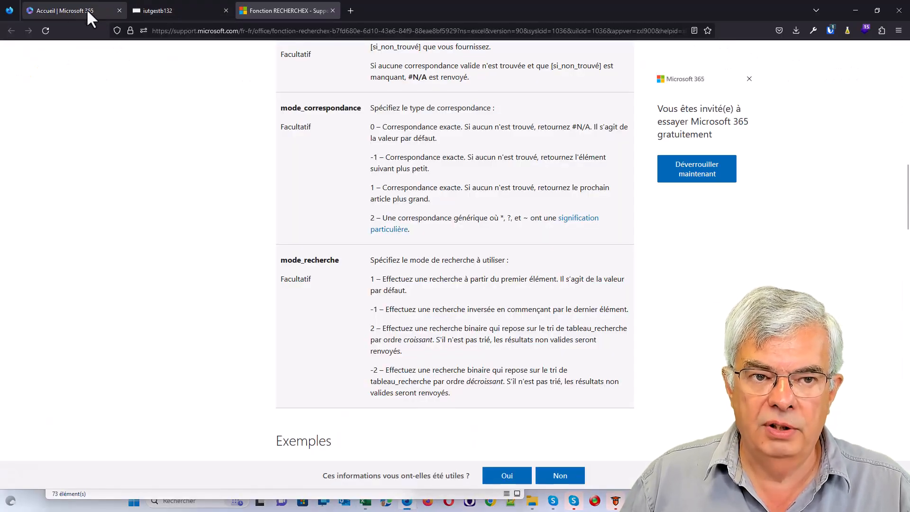
click(158, 10)
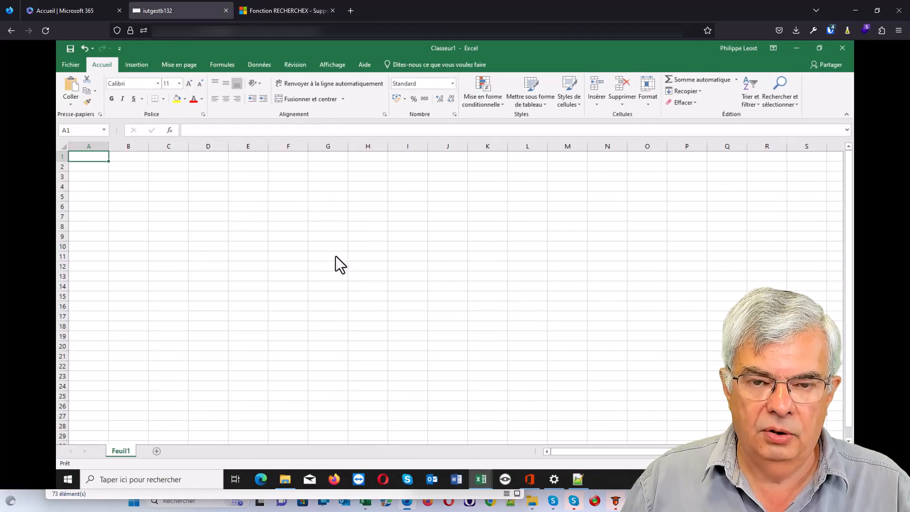
click(72, 64)
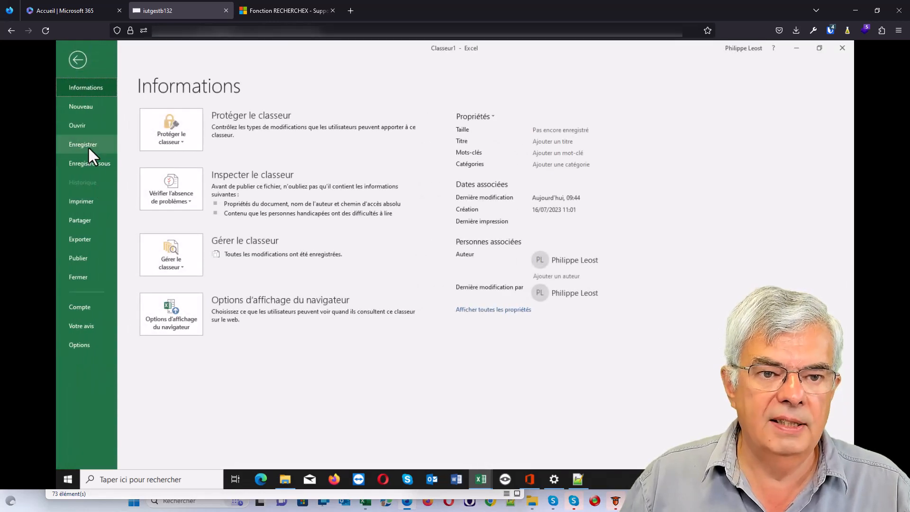
click(78, 307)
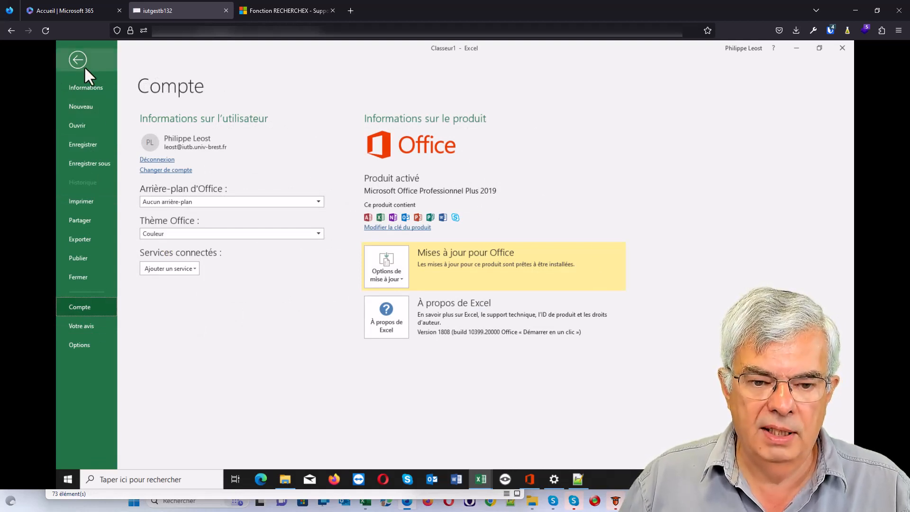
Bring up the remote workbook grille tarifaire 4 - recherchevX.xlsx and examine the _xlfn.XLOOKUP functions in cell B3, revalidating it as an array formula.
click(488, 479)
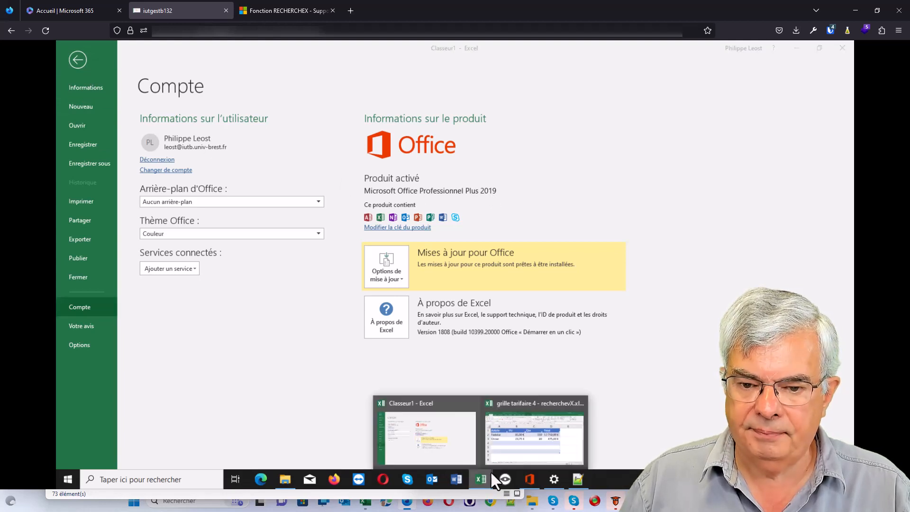
click(520, 445)
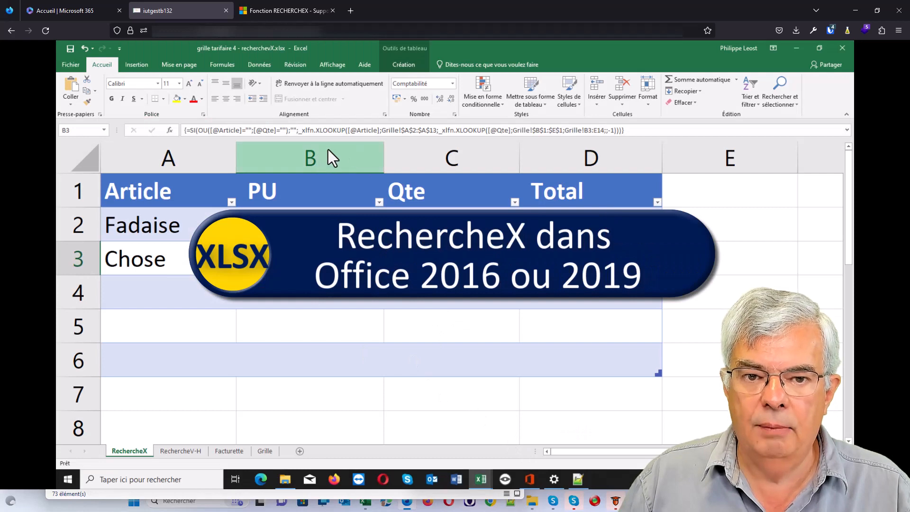
double_click(326, 258)
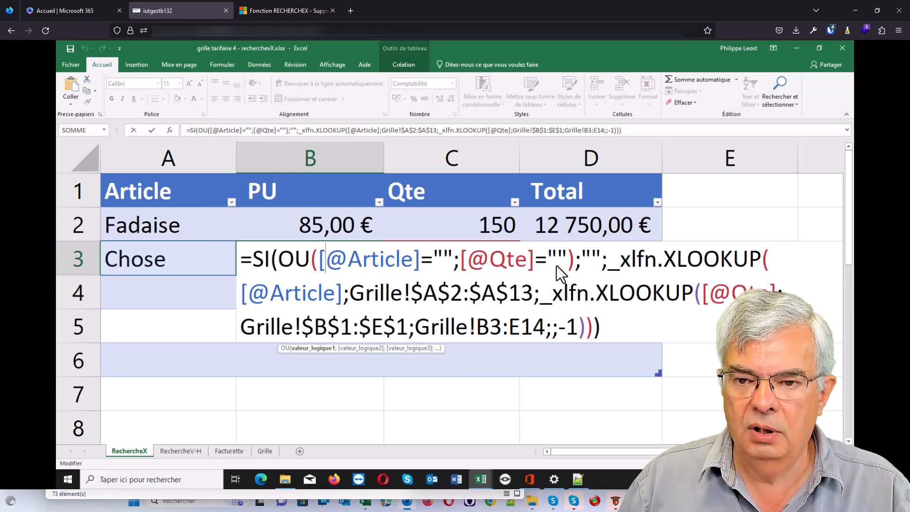
double_click(616, 266)
drag(695, 271, 742, 267)
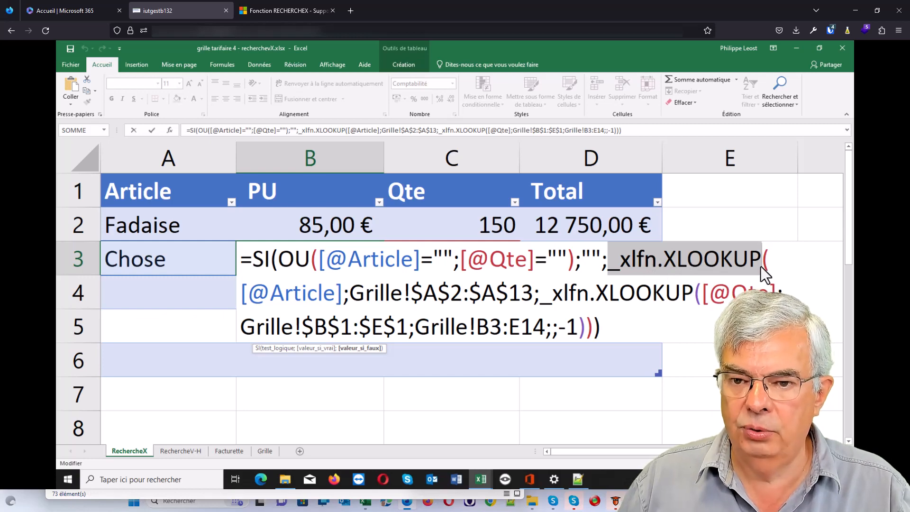
click(609, 267)
drag(611, 268, 656, 266)
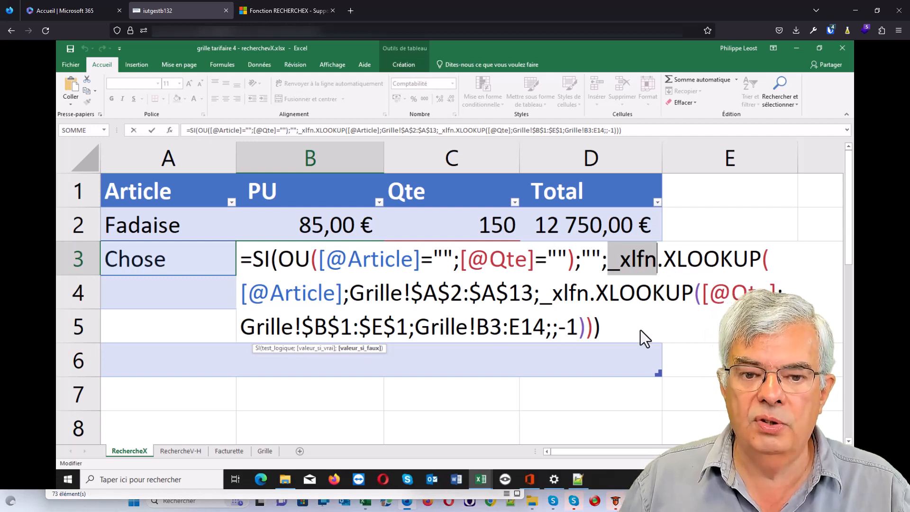
key(ctrl+shift+Return)
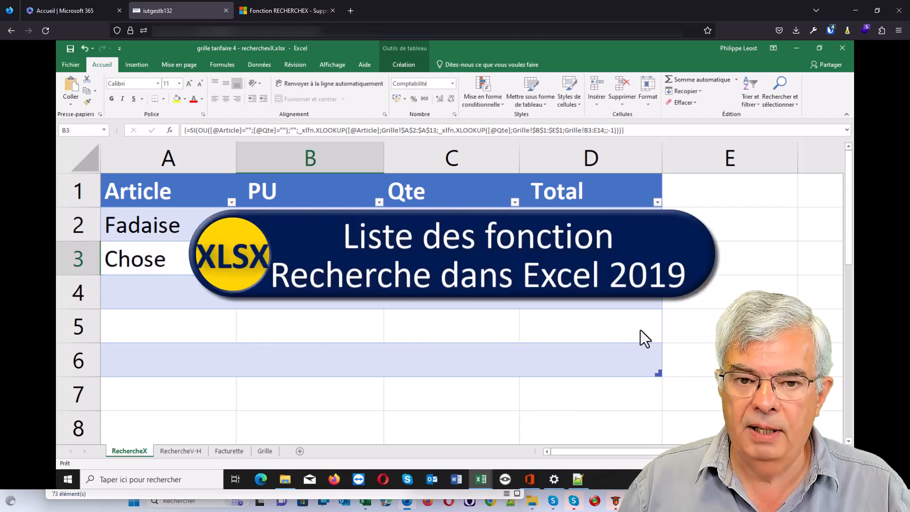
Check in cell E3 which functions starting with "=recher" the remote Excel 2019 offers, and discard the entry.
click(726, 263)
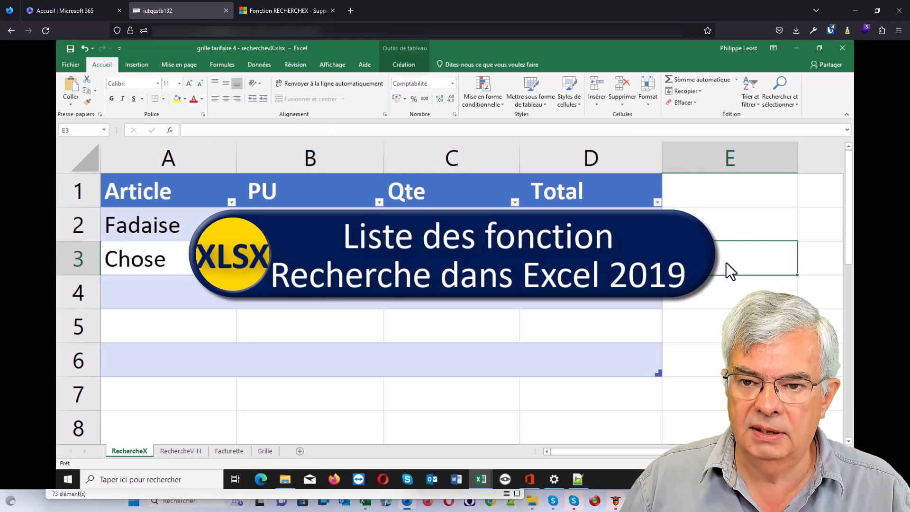
text(=recher)
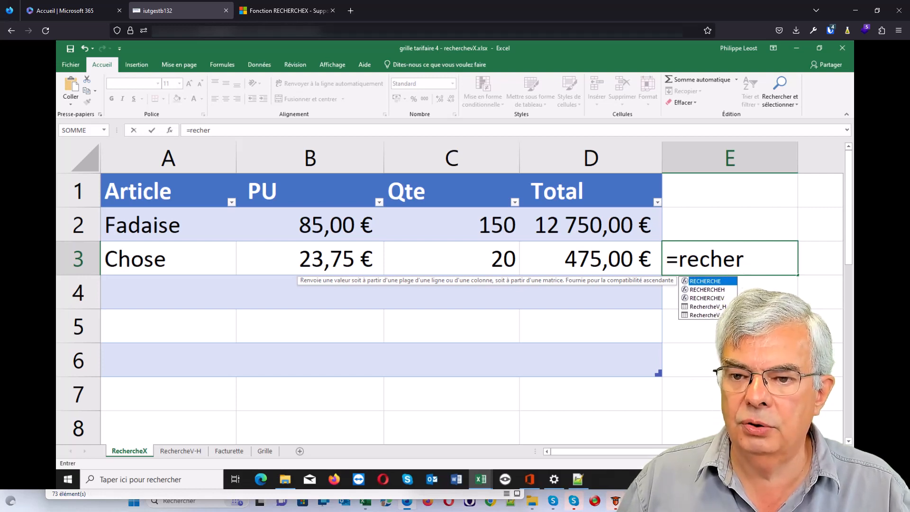
key(Escape)
key(Escape)
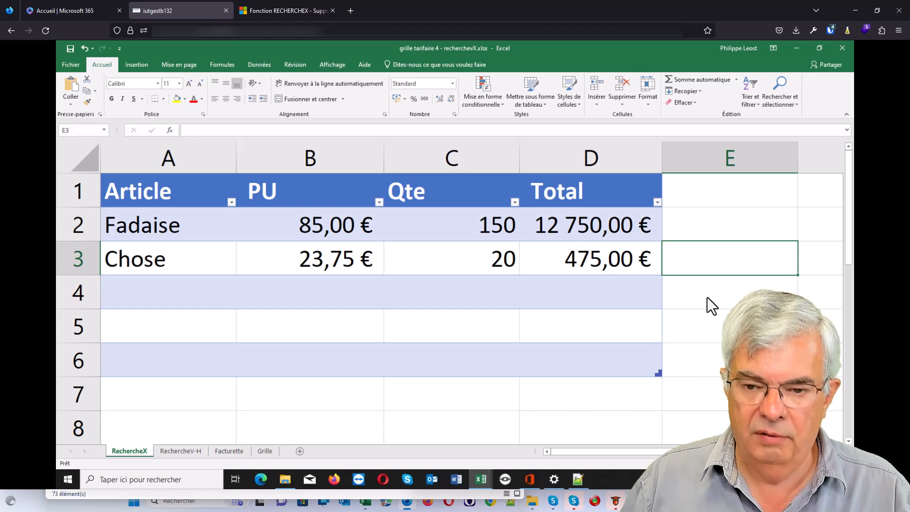
In the restaurant glenan TCD workbook, create names for A1:E6 from the top row and left column, and review them in the name manager.
mouse_move(375, 506)
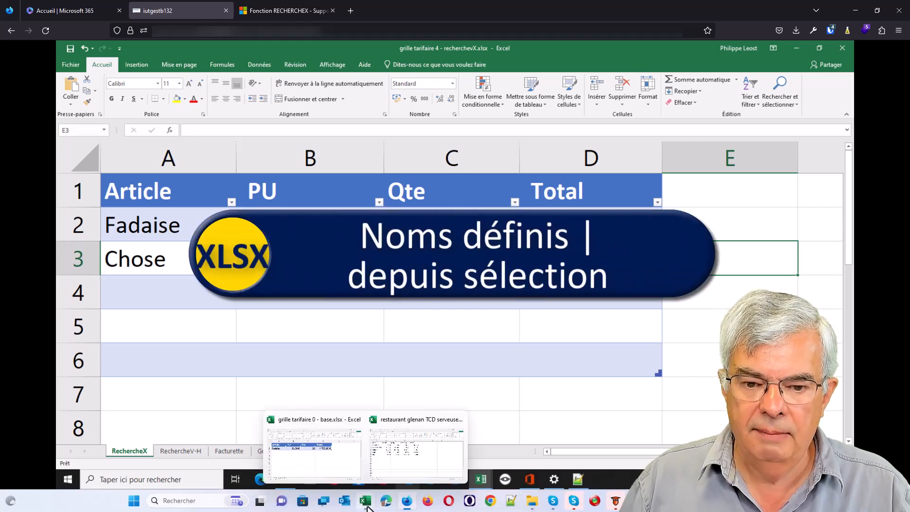
click(404, 454)
click(405, 454)
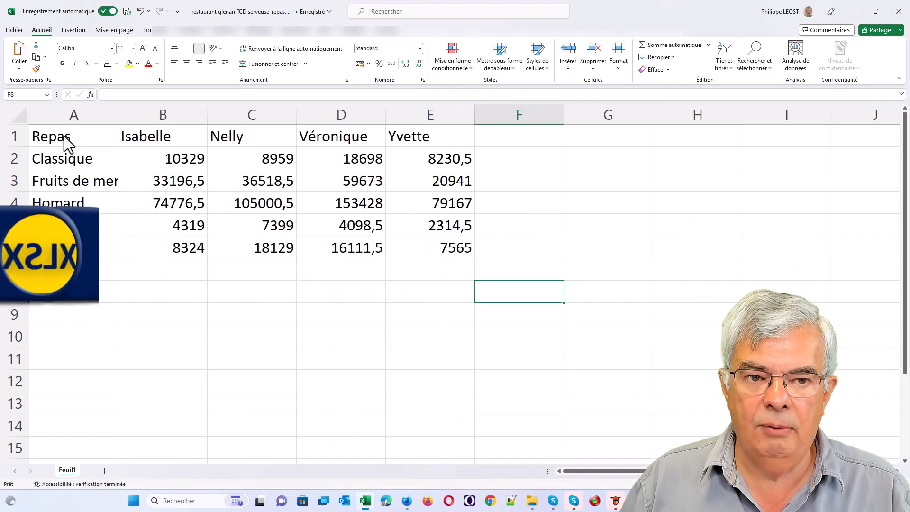
drag(67, 143, 449, 242)
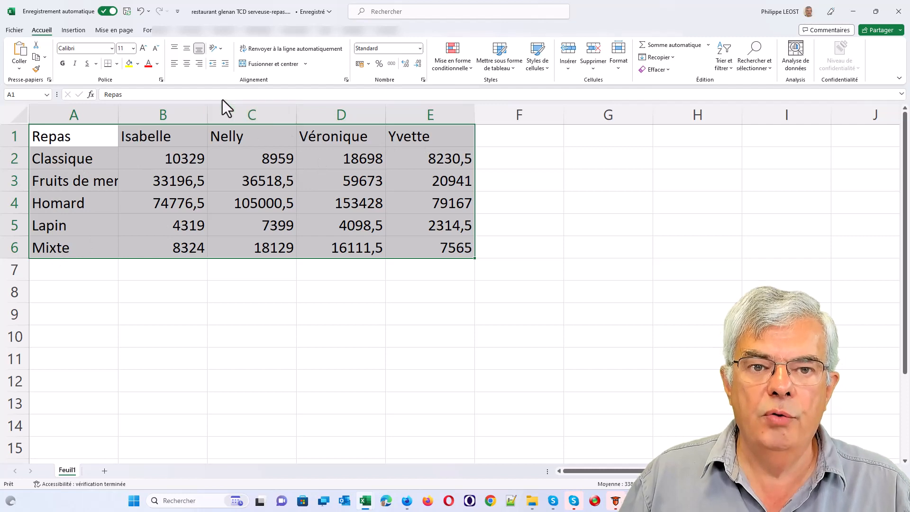
click(149, 31)
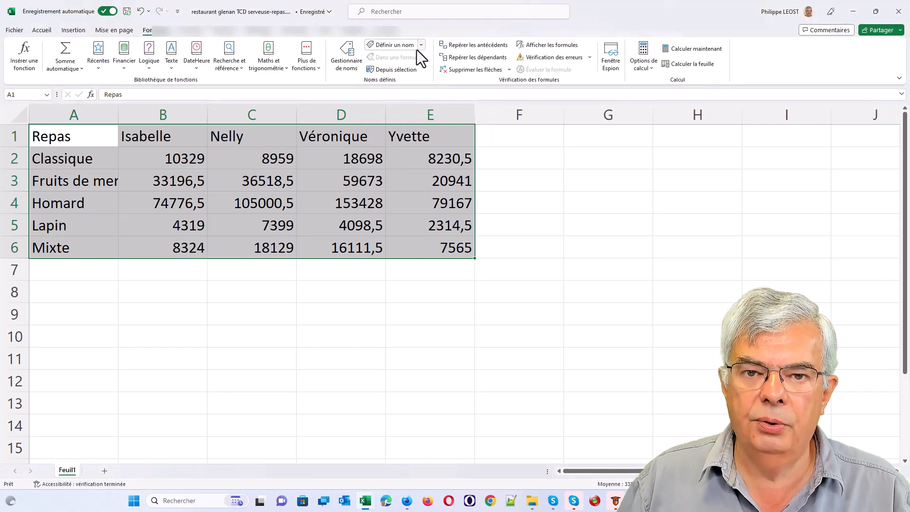
click(403, 73)
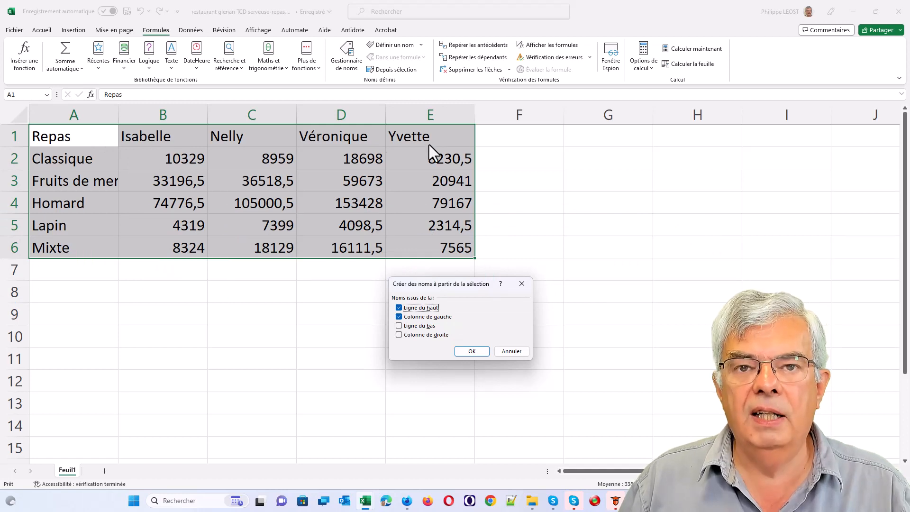
click(473, 350)
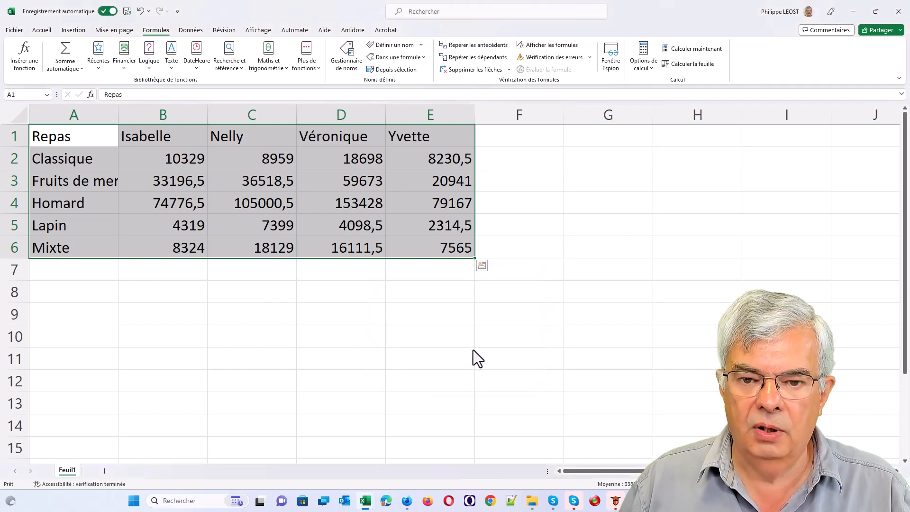
click(346, 64)
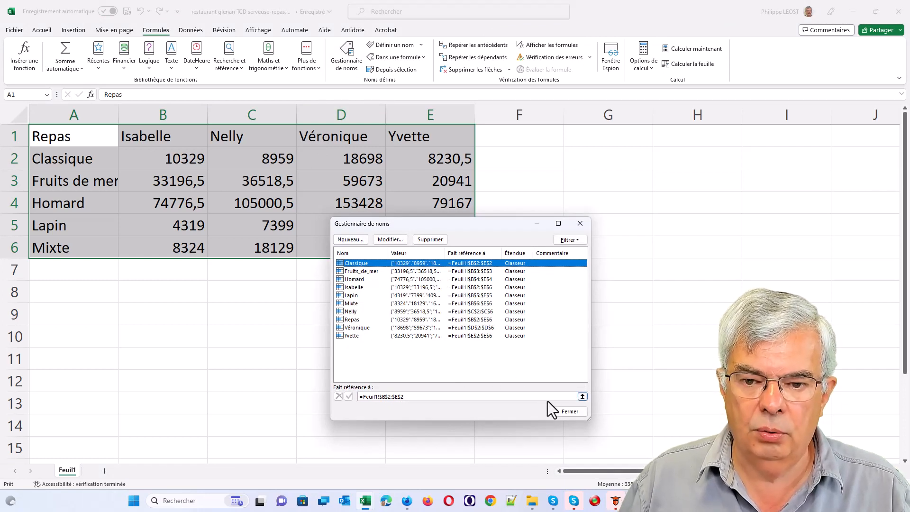
click(571, 411)
Enter a formula in G3 that intersects column C's defined name with the name Homard, separated by a space.
click(602, 187)
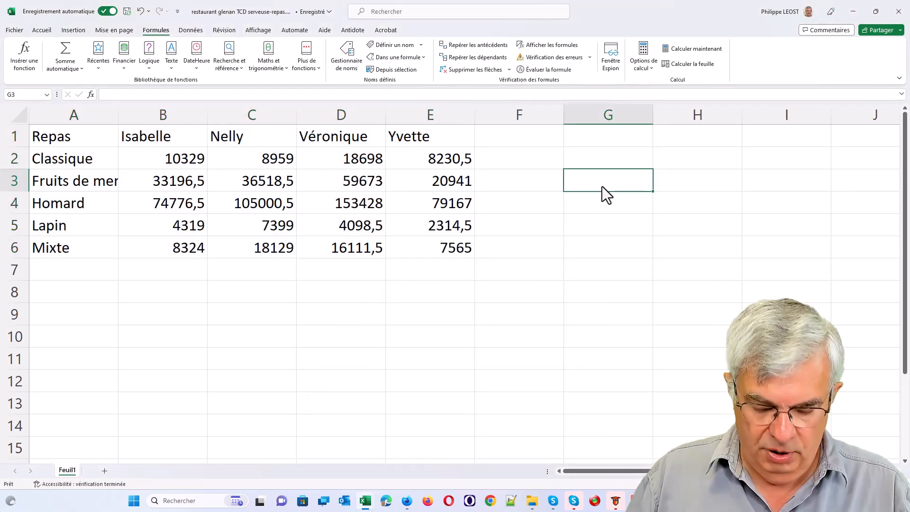
text(=ne)
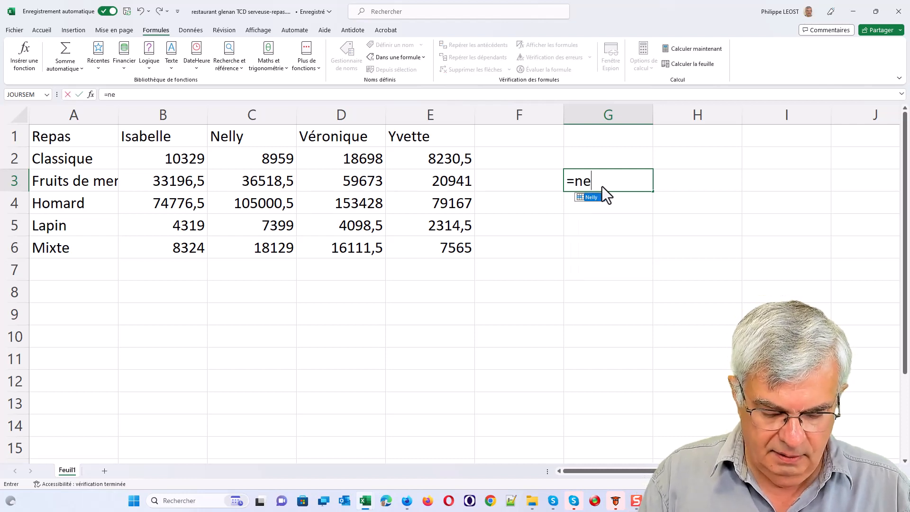
text(lly)
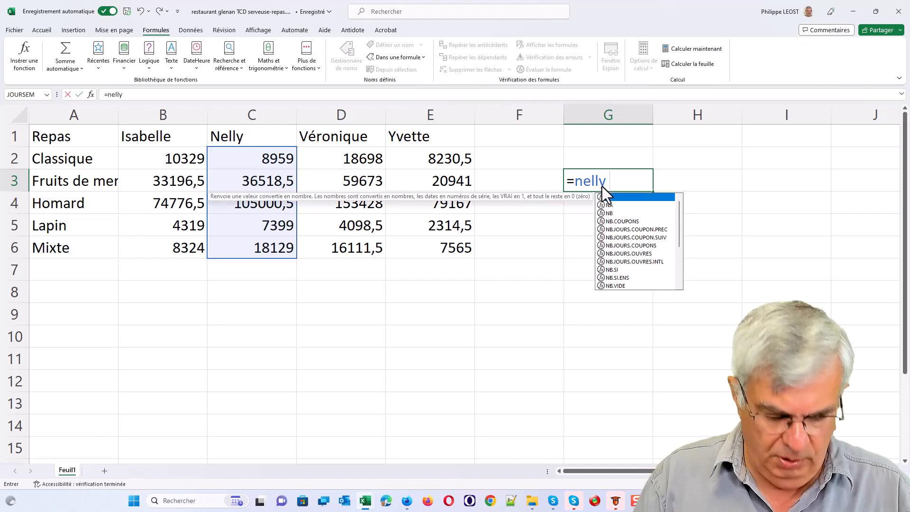
text( homard)
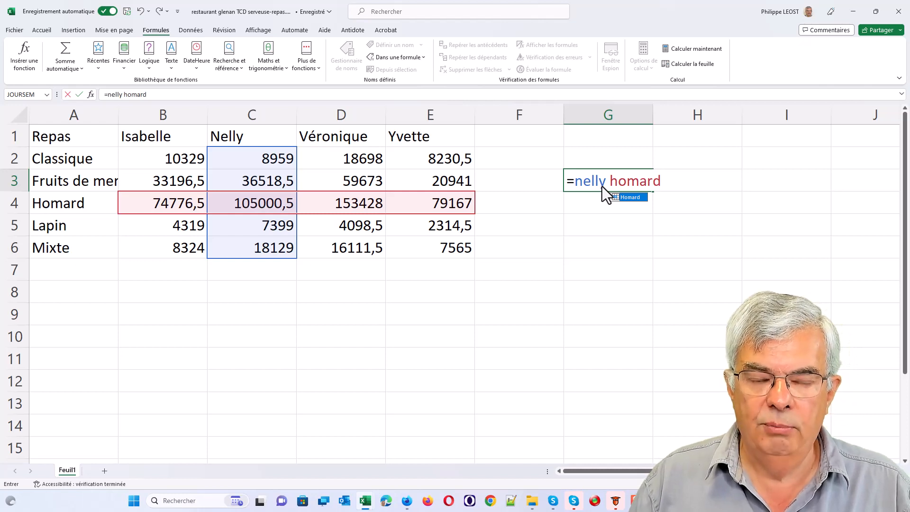
key(Return)
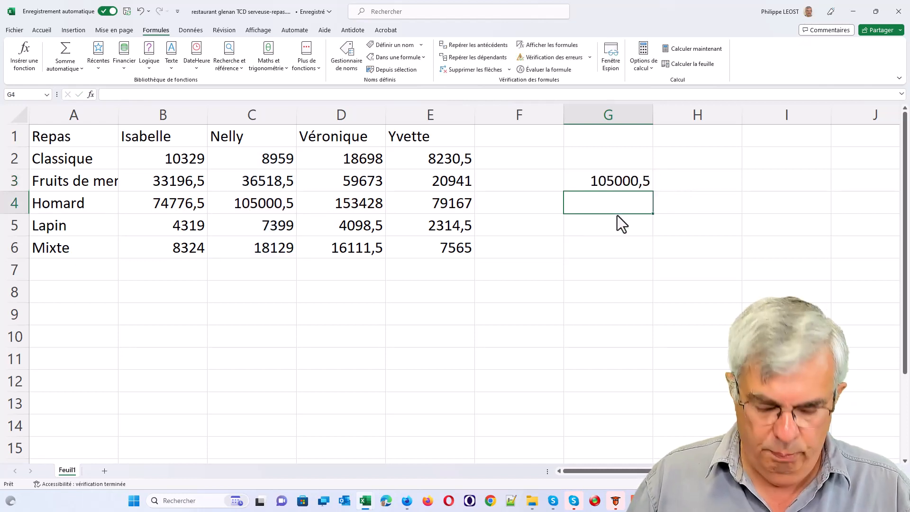
Use SOMME to total column C's named range in G4 and the Homard named range in G5.
text(=so)
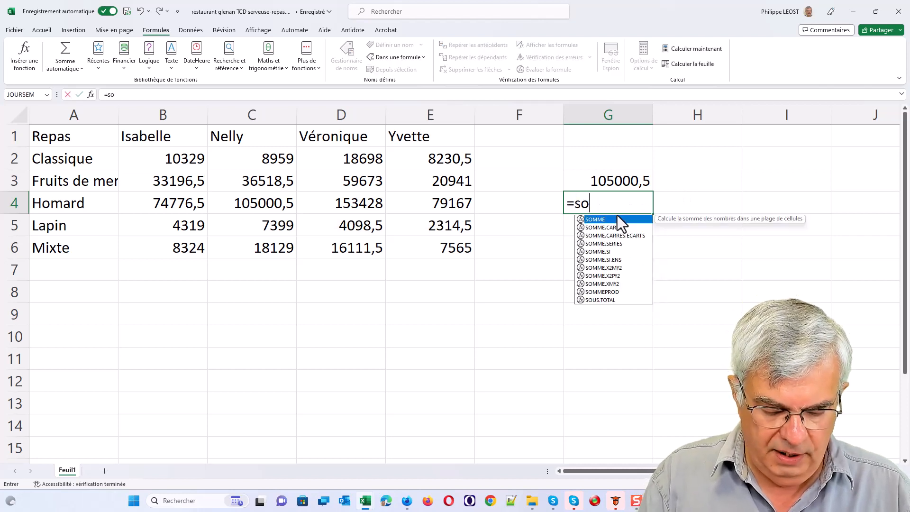
text(mme(nelly)
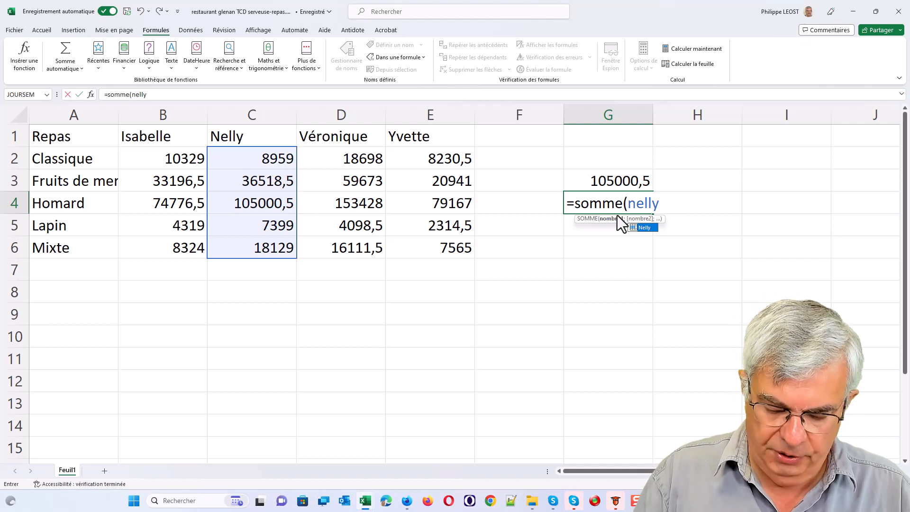
key(Return)
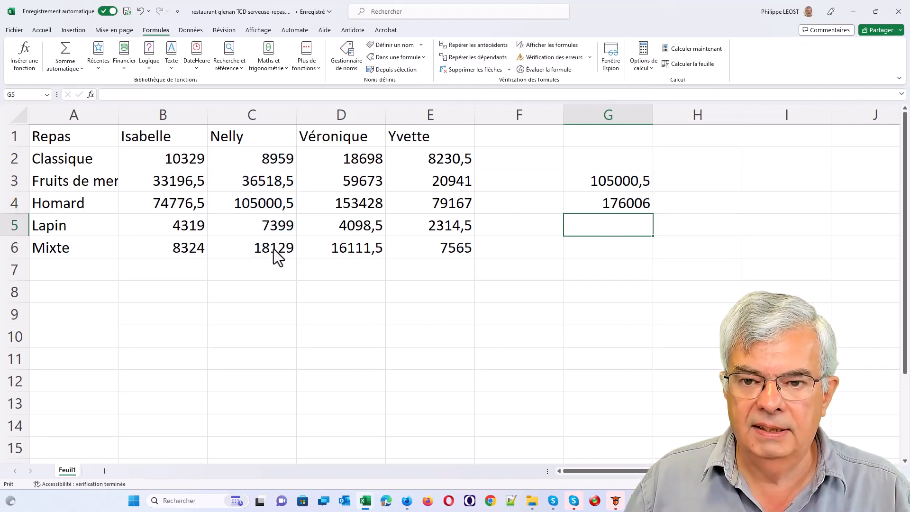
text(=)
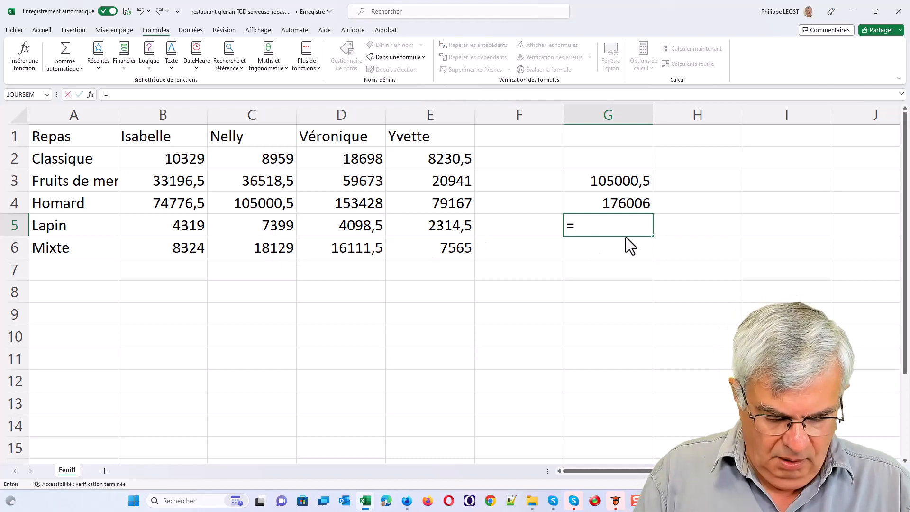
text(somme()
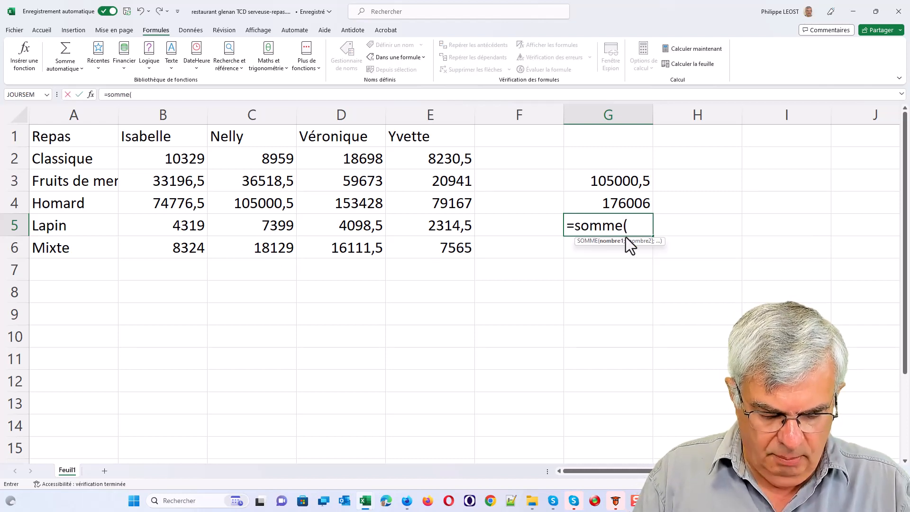
text(homard)
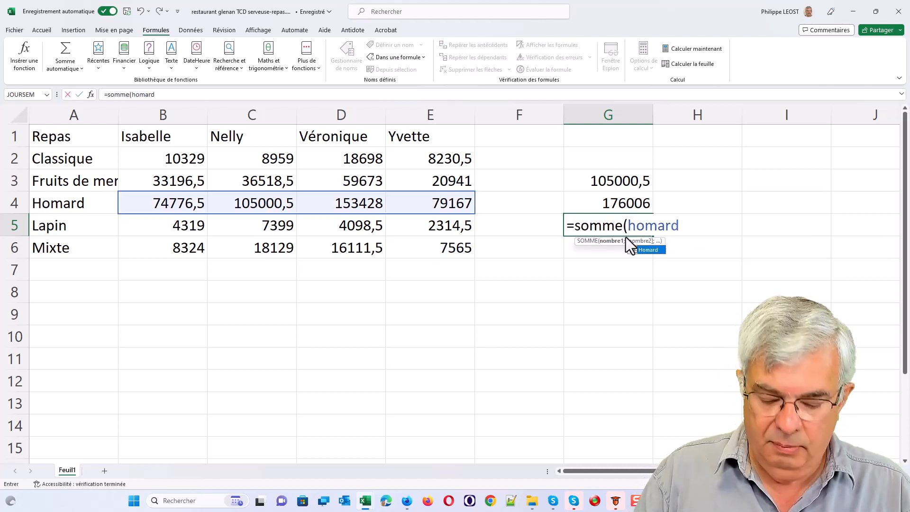
key(Return)
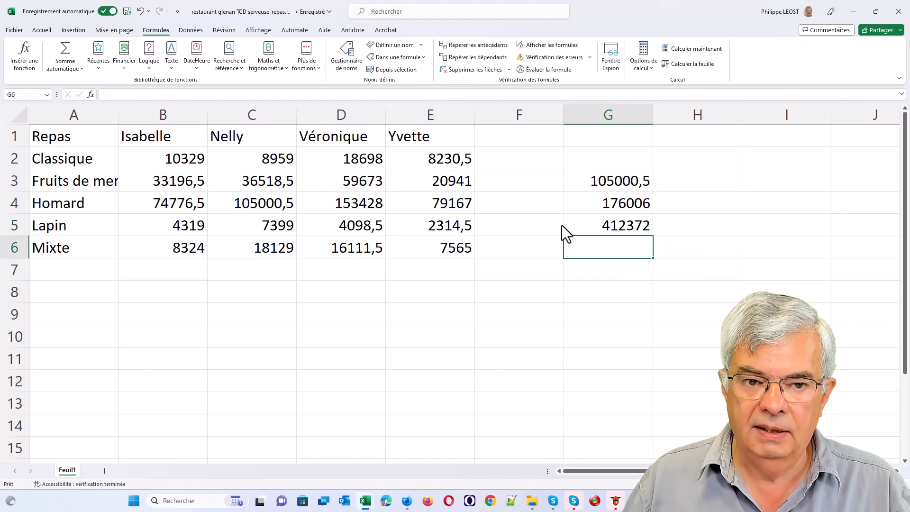
Add automatic sums of the Homard row in F4 and of column C in C7, and review the formulas in F4 and G3.
click(514, 208)
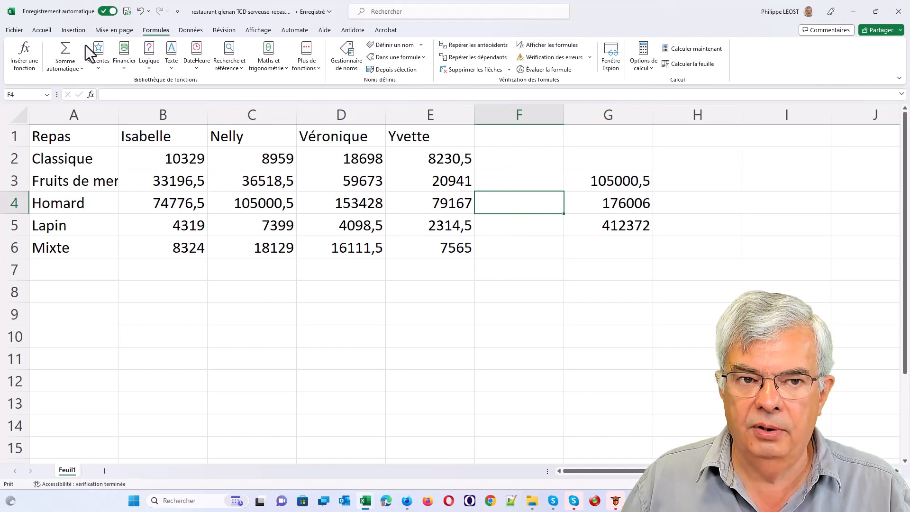
click(51, 31)
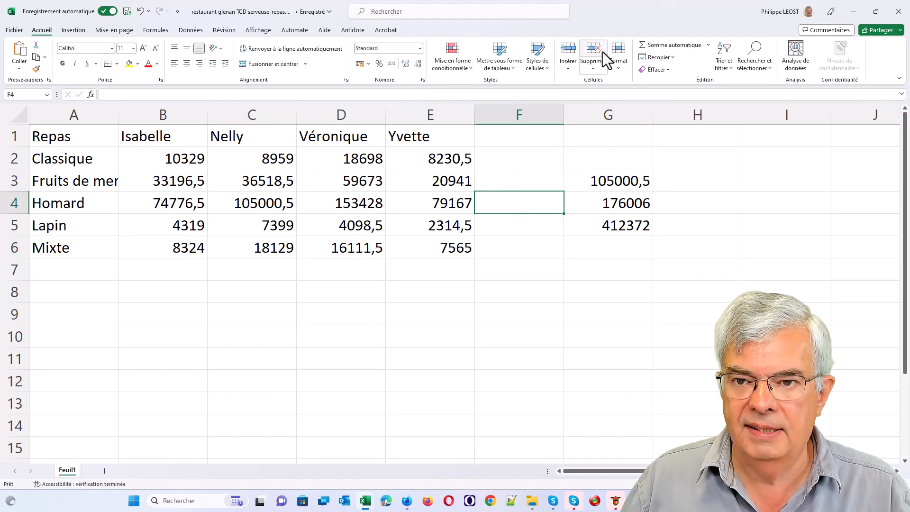
click(657, 46)
click(656, 46)
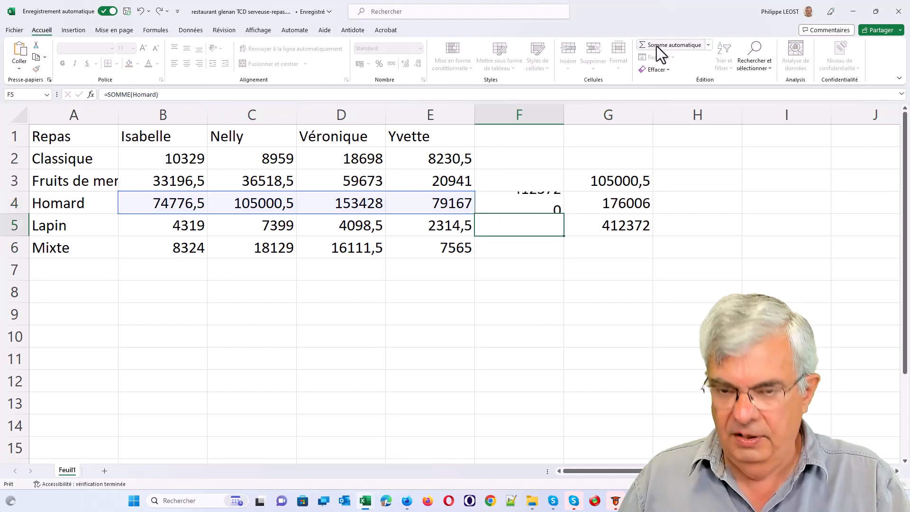
click(272, 272)
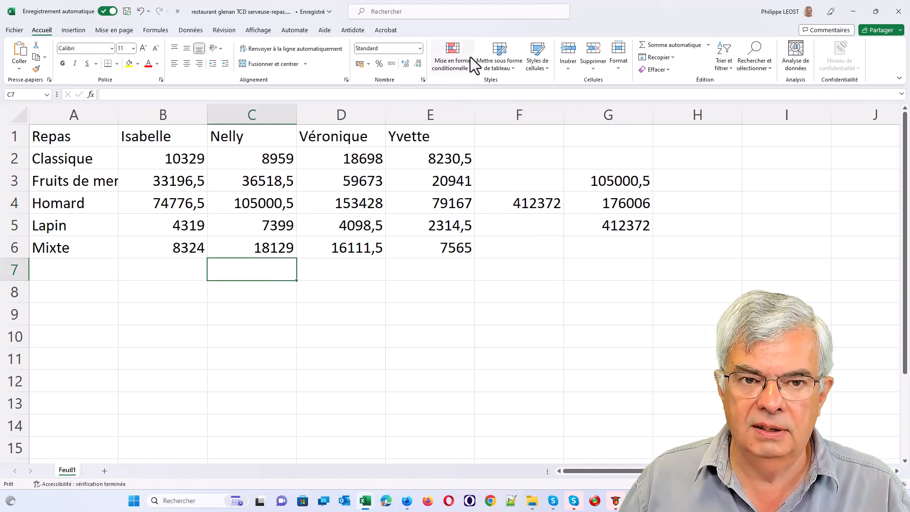
click(681, 46)
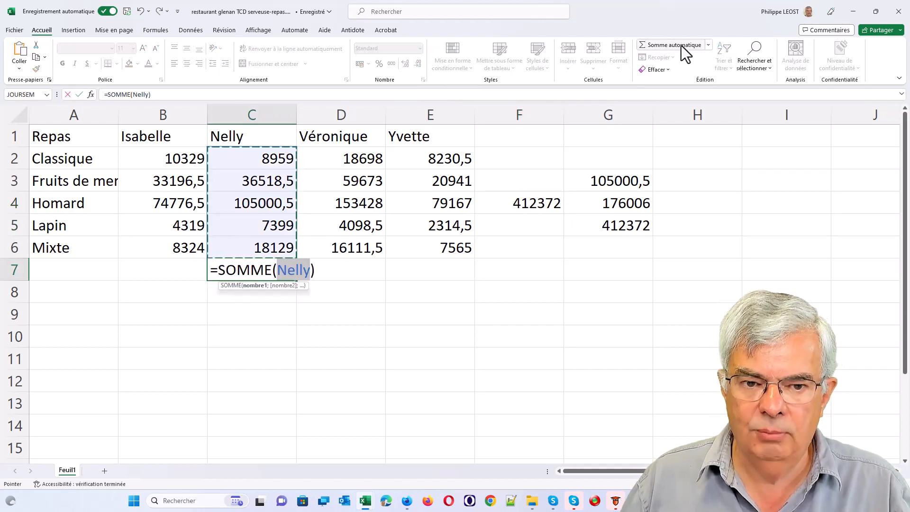
click(681, 46)
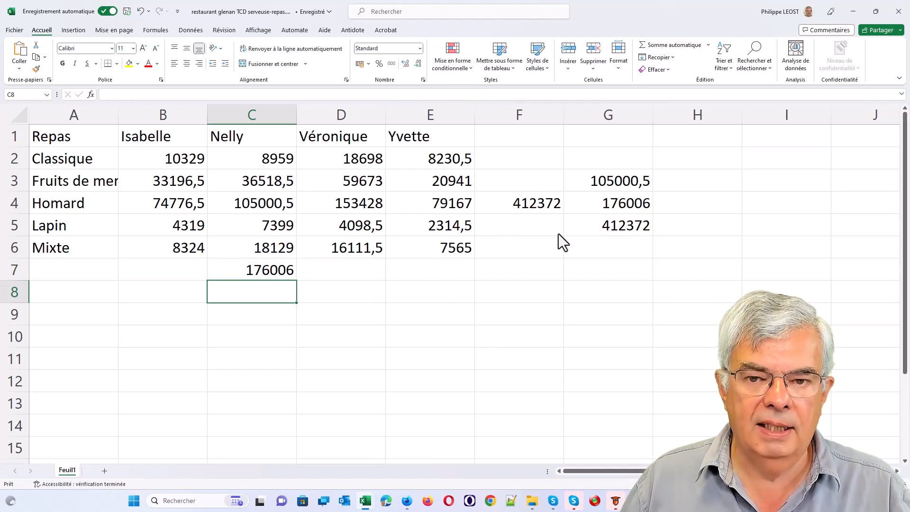
click(525, 205)
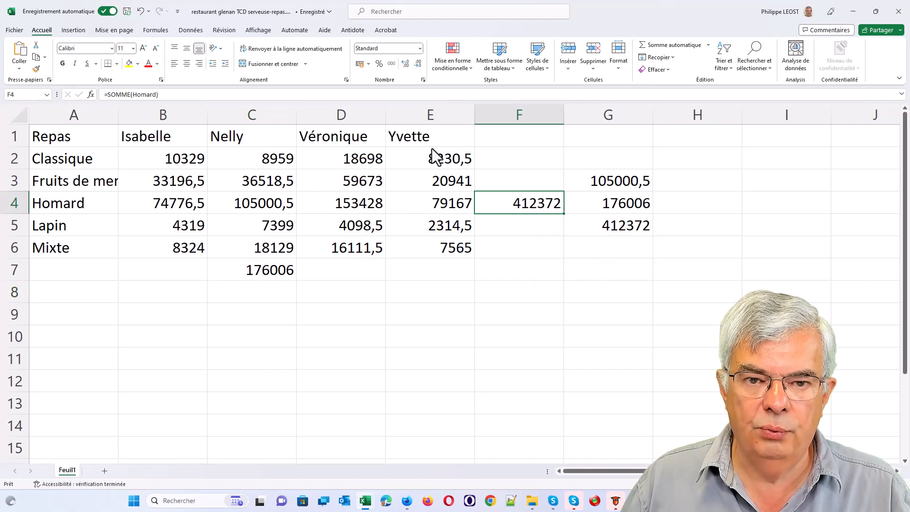
click(619, 189)
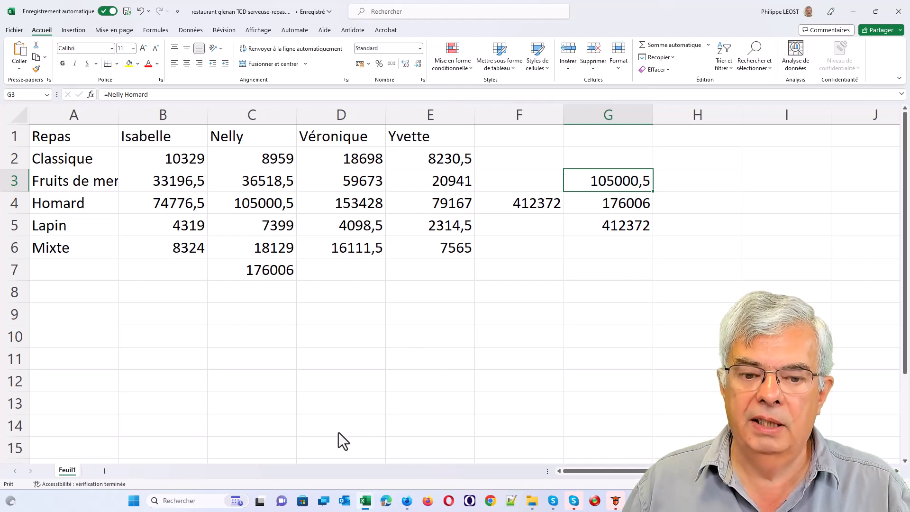
Return to grille tarifaire 0 - base.xlsx and review B2's nested RECHERCHEX arguments and the lookup sheets, cancelling any change to the formula.
mouse_move(368, 501)
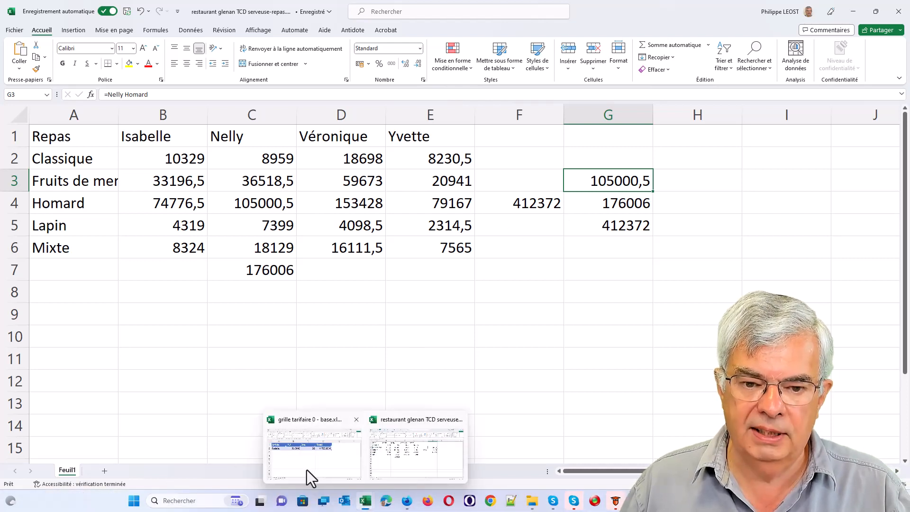
click(308, 462)
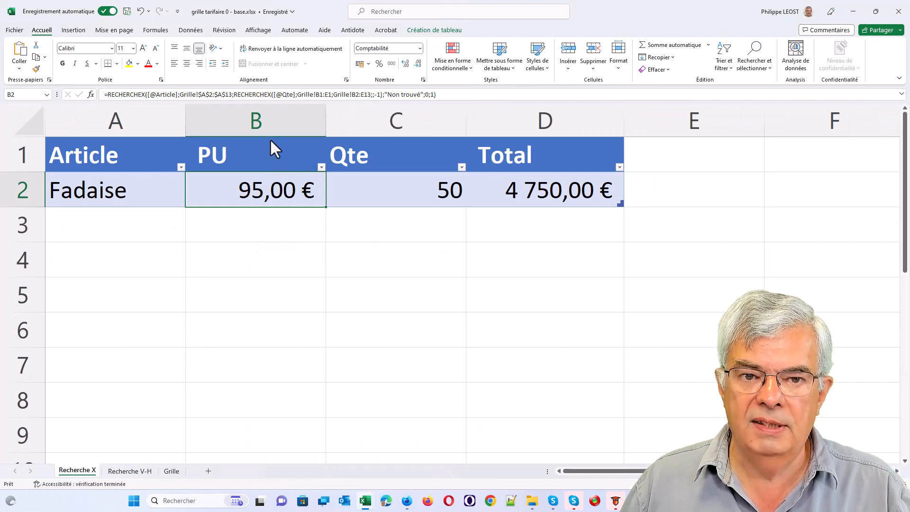
click(234, 96)
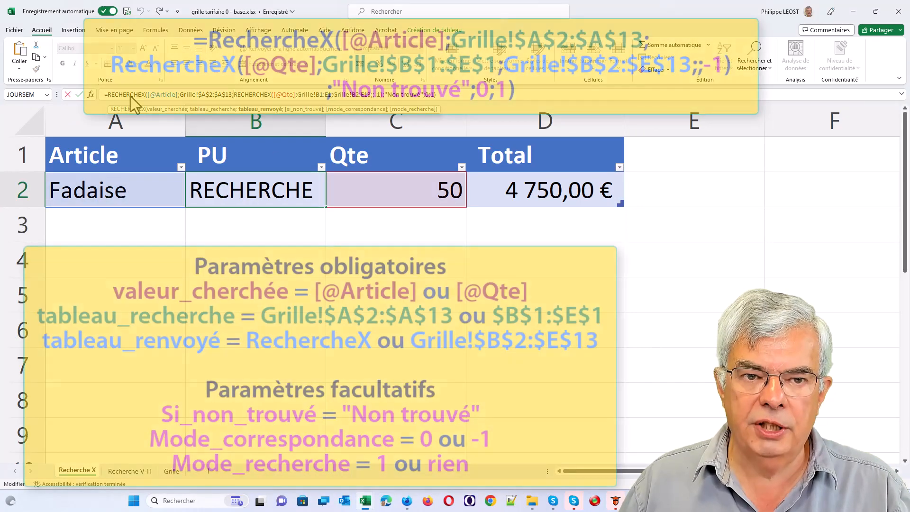
click(130, 96)
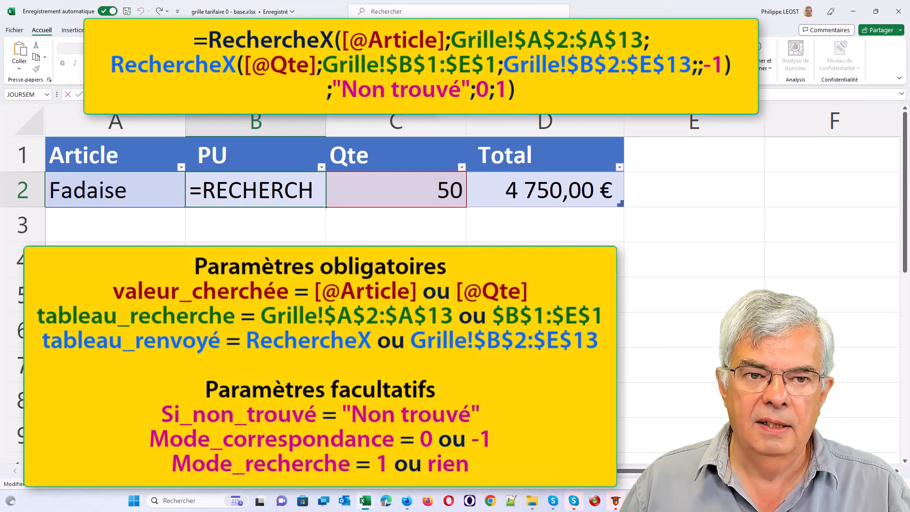
click(91, 94)
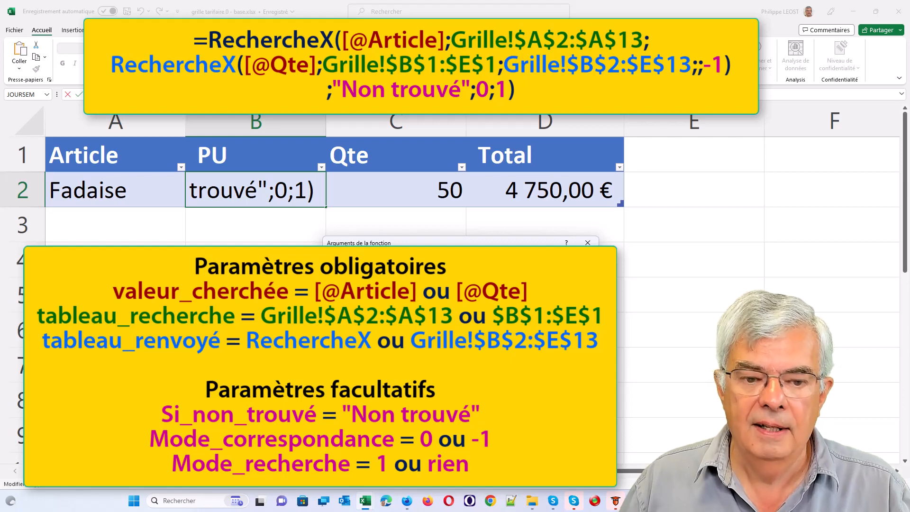
click(90, 471)
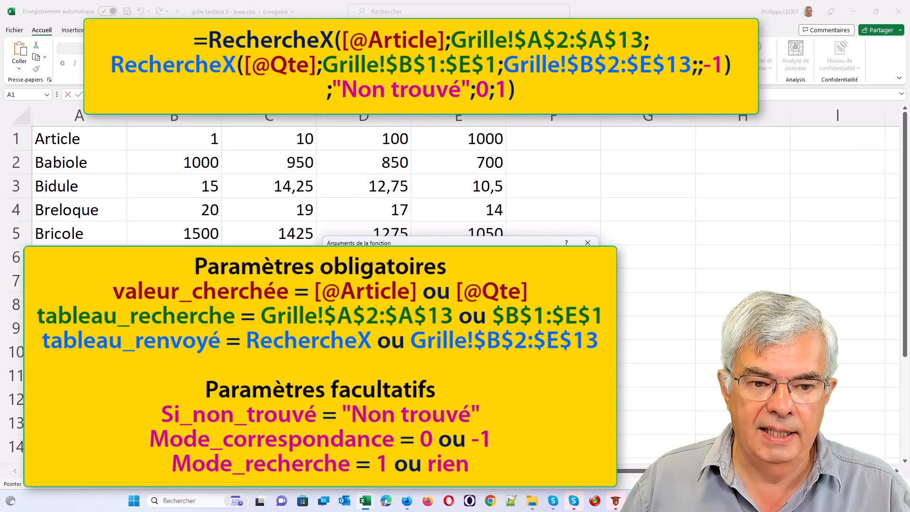
key(Tab)
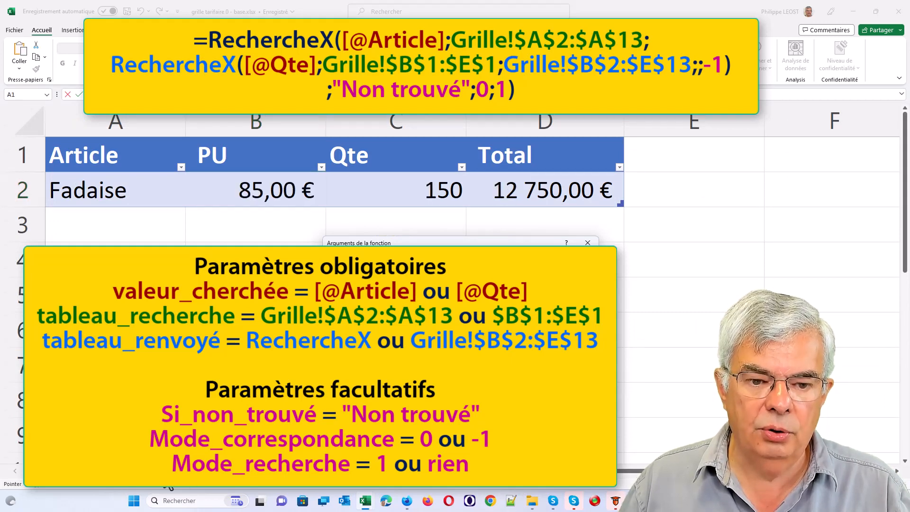
click(161, 473)
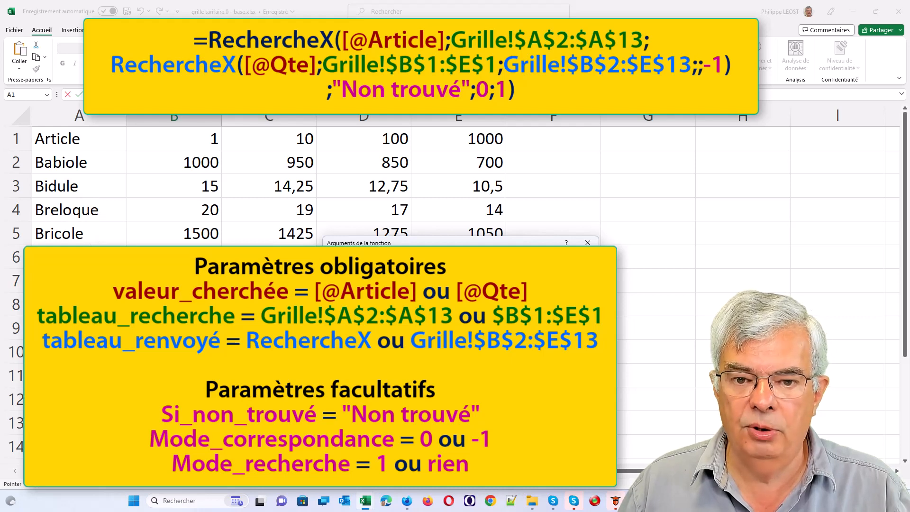
click(427, 286)
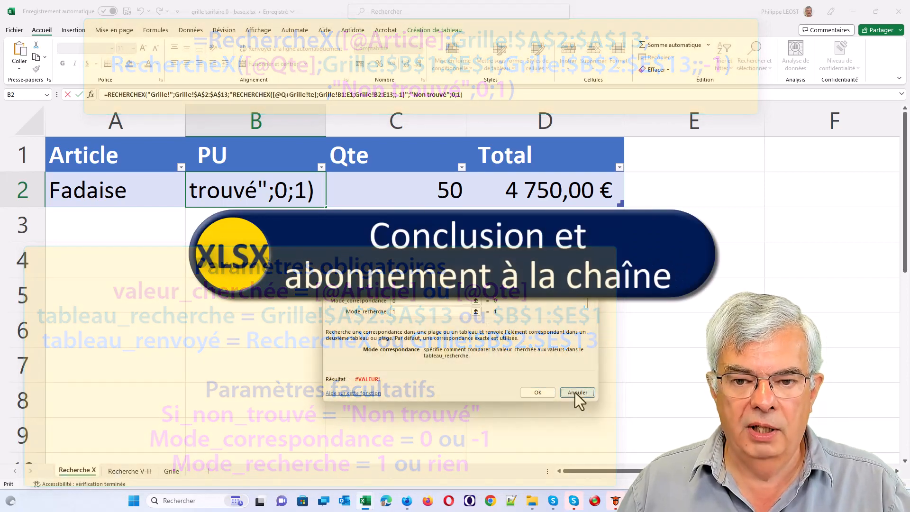
click(575, 393)
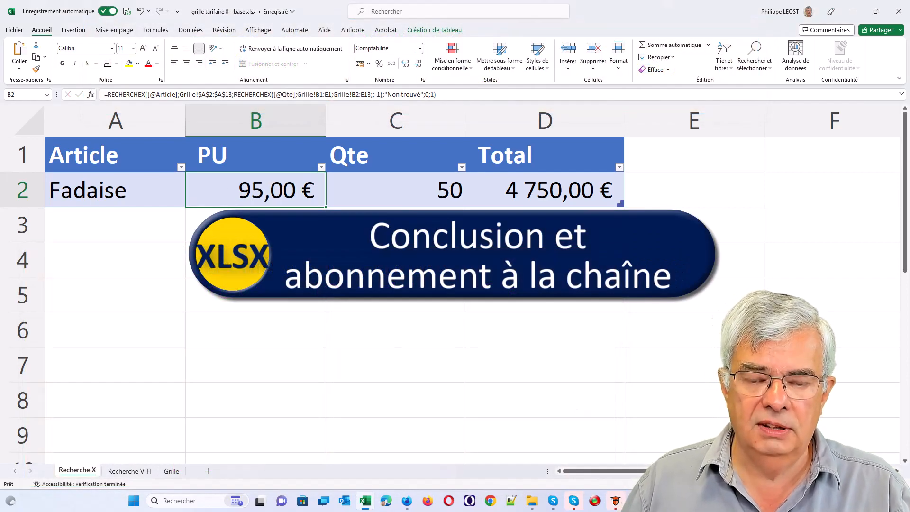